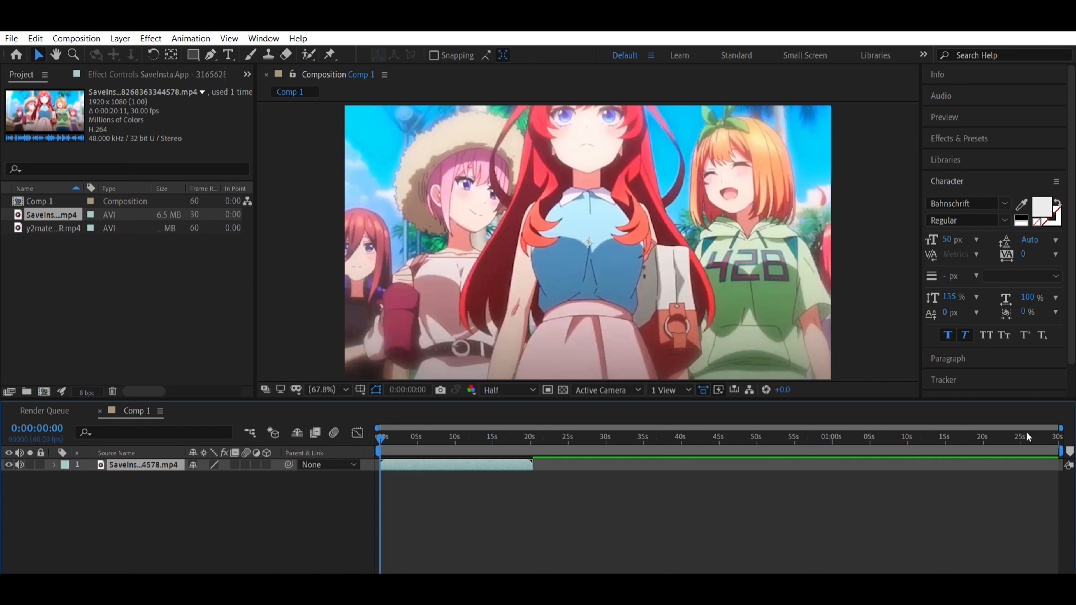
End the work area at 0:00:20:22, where the SaveInsta video layer finishes, and return the playhead to the start.
left_click_drag(1063, 425, 542, 401)
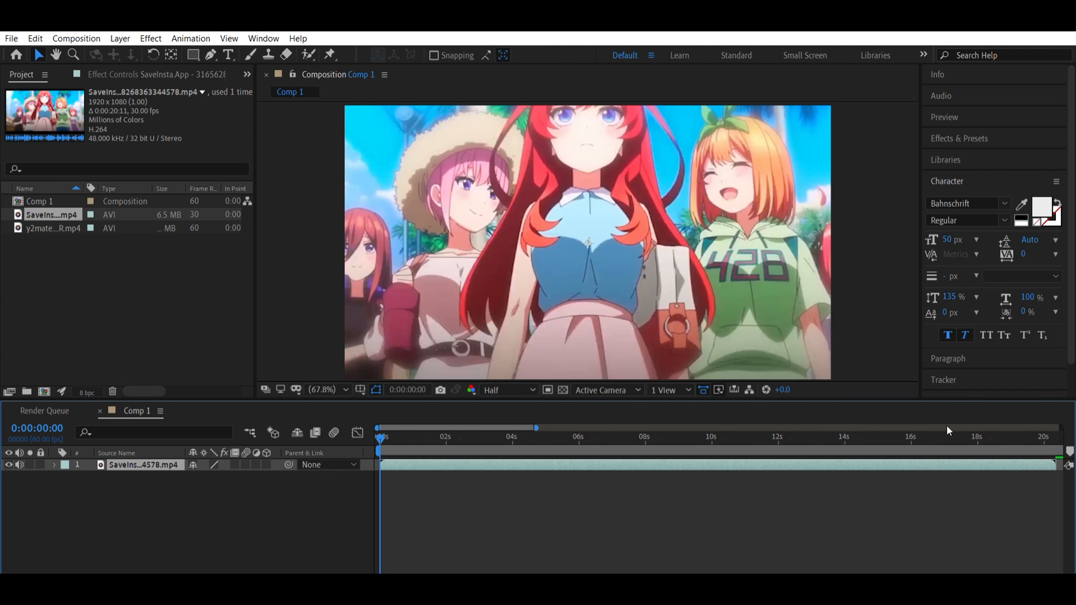
left_click_drag(1005, 430, 1058, 420)
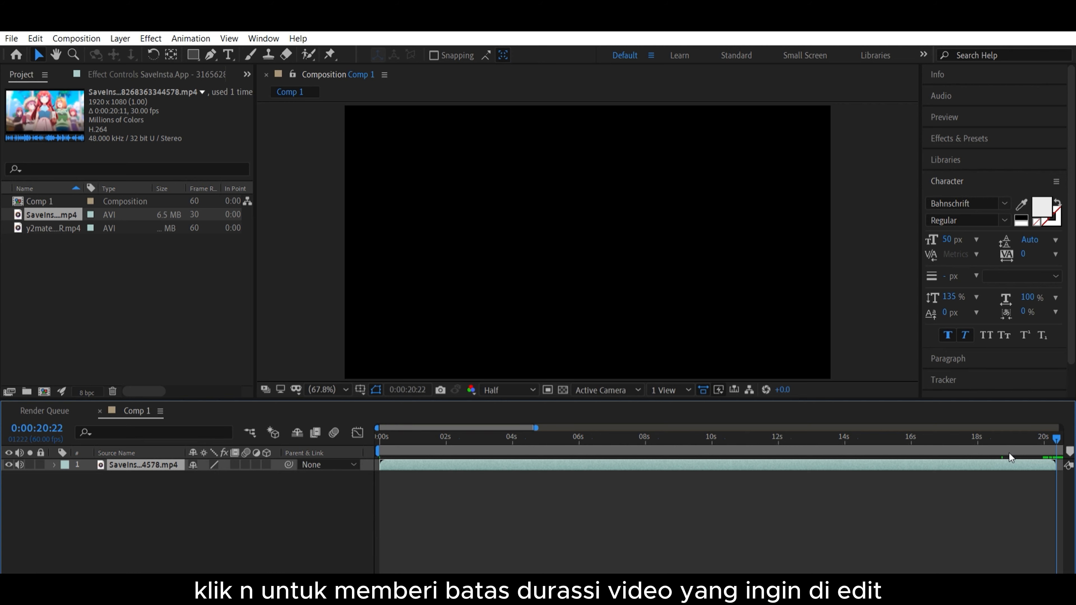
key("n")
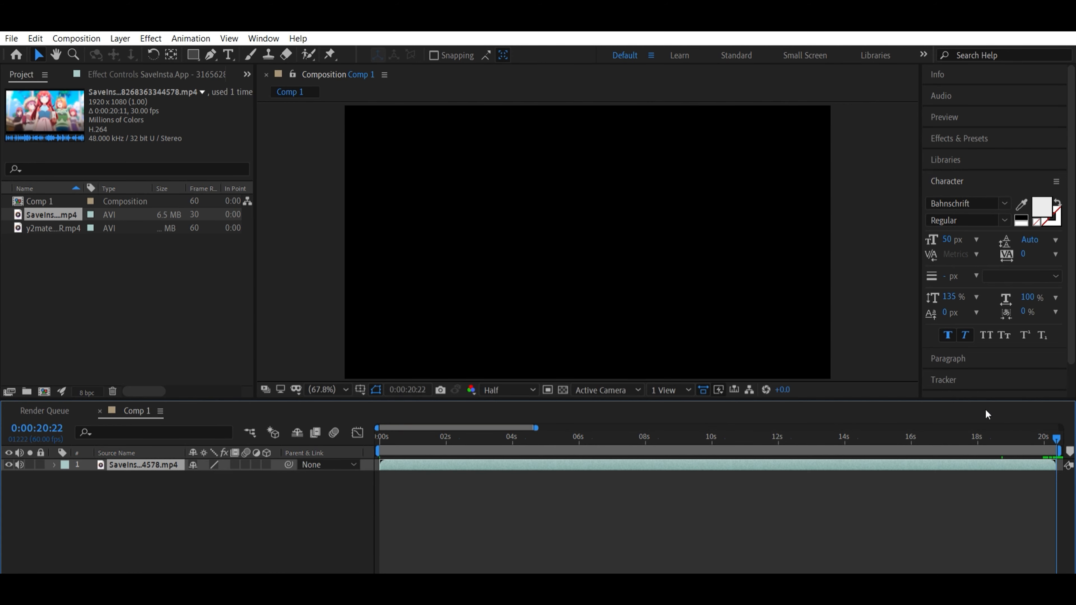
left_click_drag(917, 417, 348, 437)
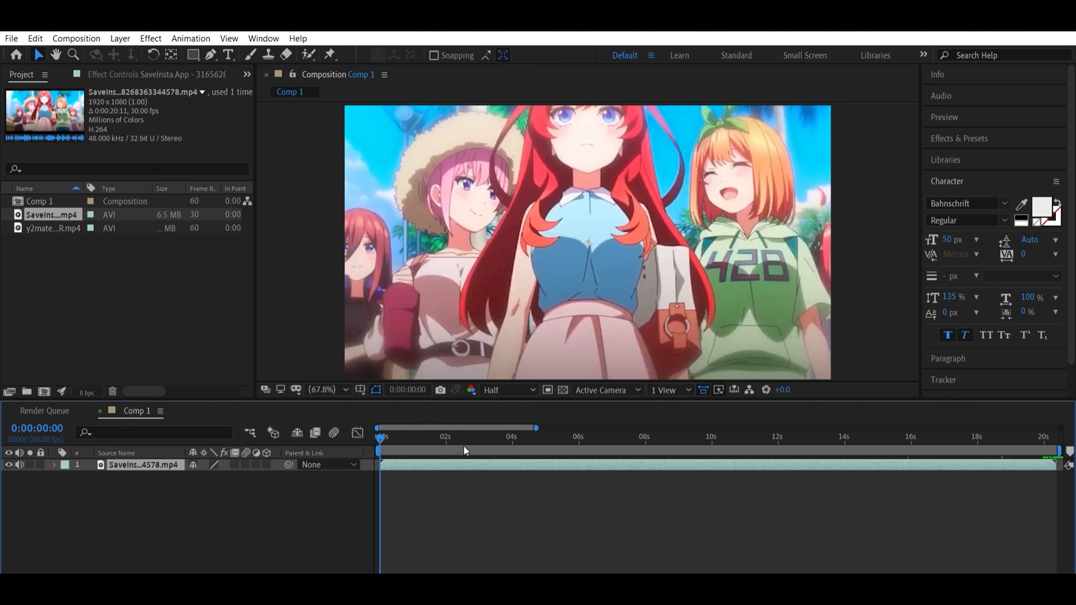
Set the scale of the SaveInsta video layer to 67%.
key("s")
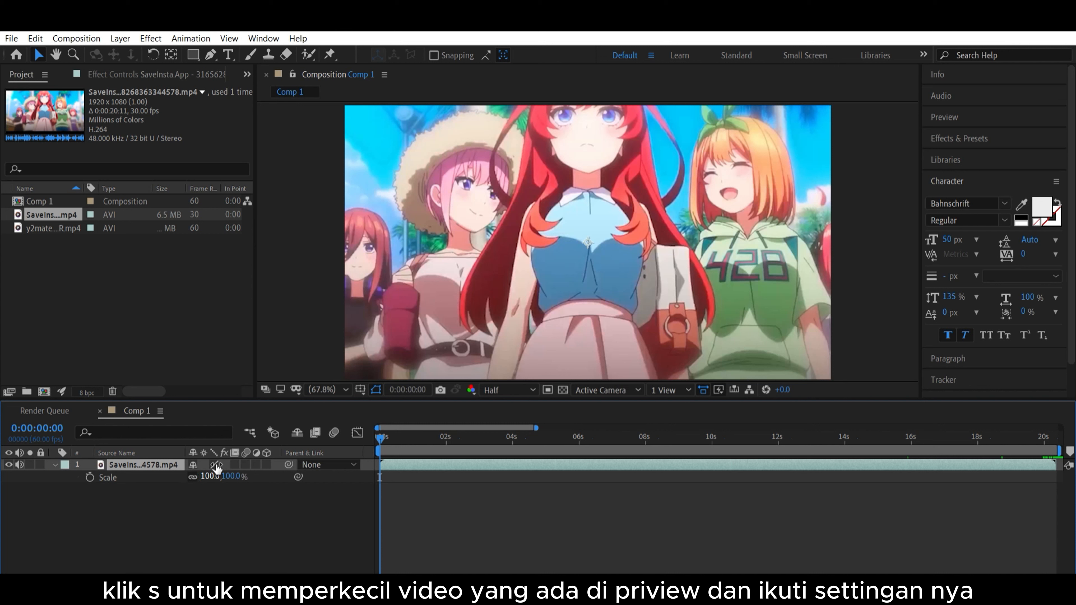
left_click(231, 476)
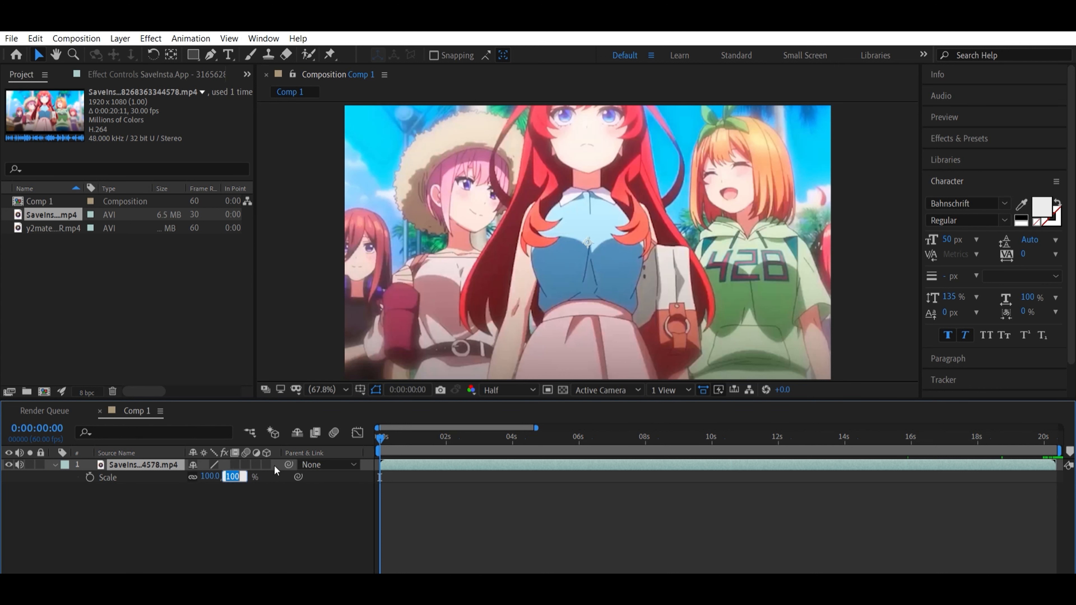
type("67")
left_click(255, 499)
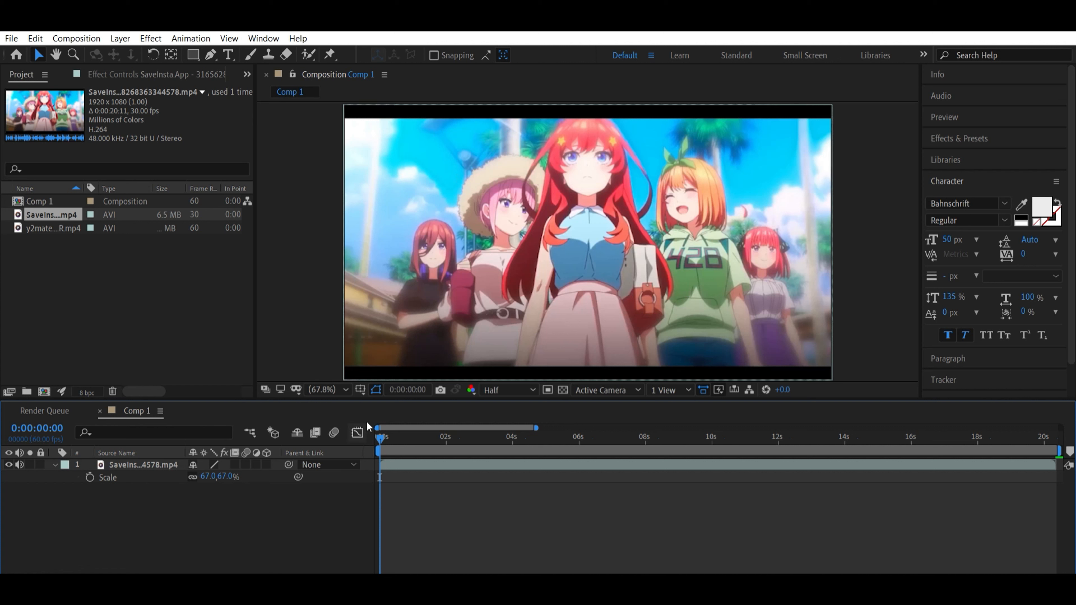
Preview the composition from the start to check the scaled video and its audio.
left_click_drag(397, 423, 324, 458)
key("space")
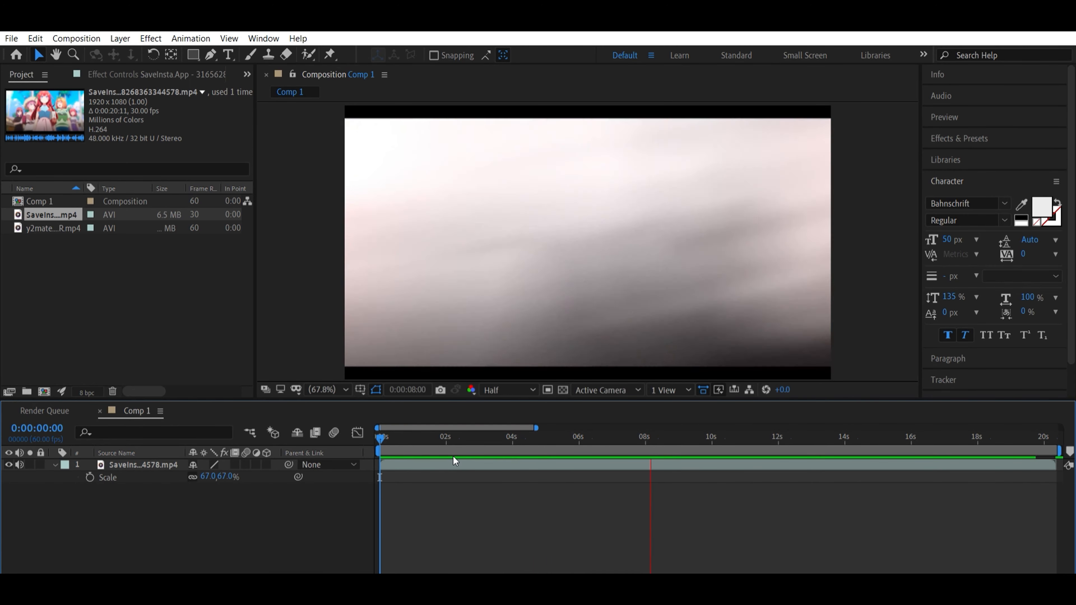
key("space")
left_click(644, 424)
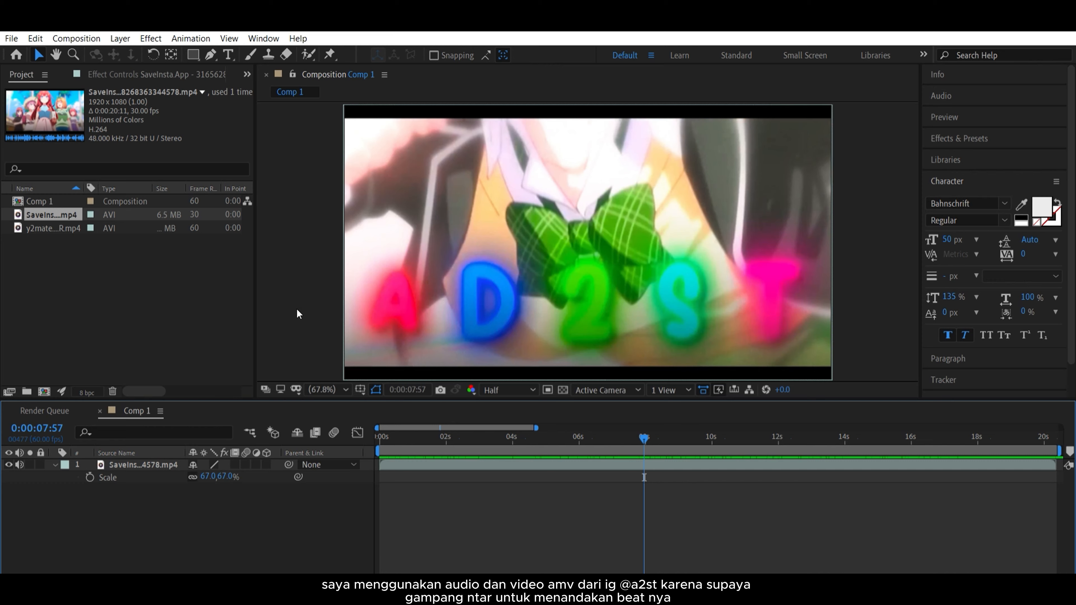
Place composition markers 1 and 2 at the scene changes at 0:00:03:10 and 0:00:03:54.
left_click_drag(532, 426, 431, 418)
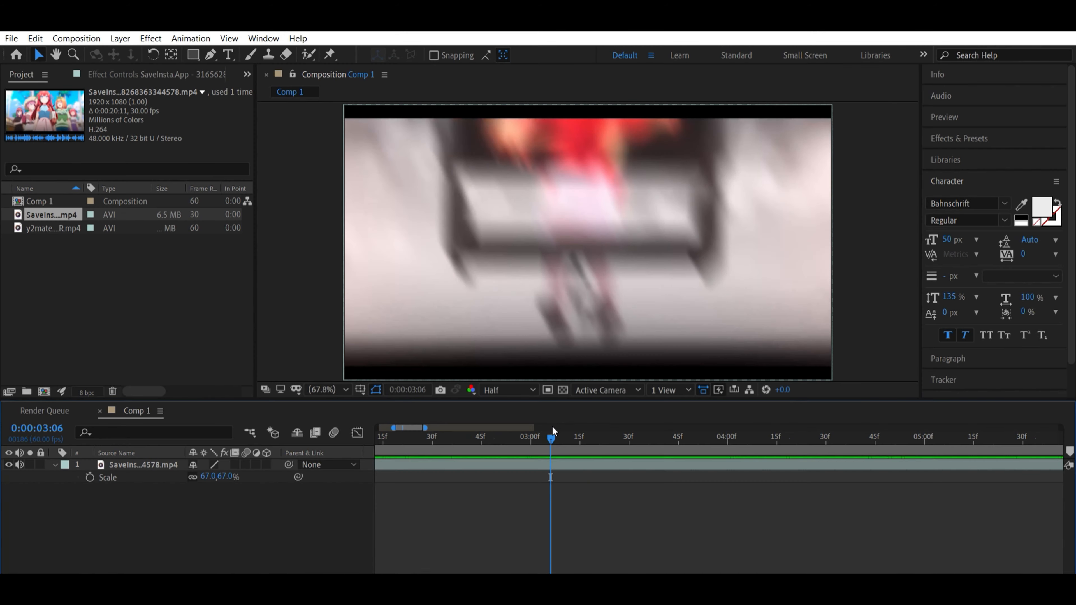
left_click_drag(553, 430, 559, 428)
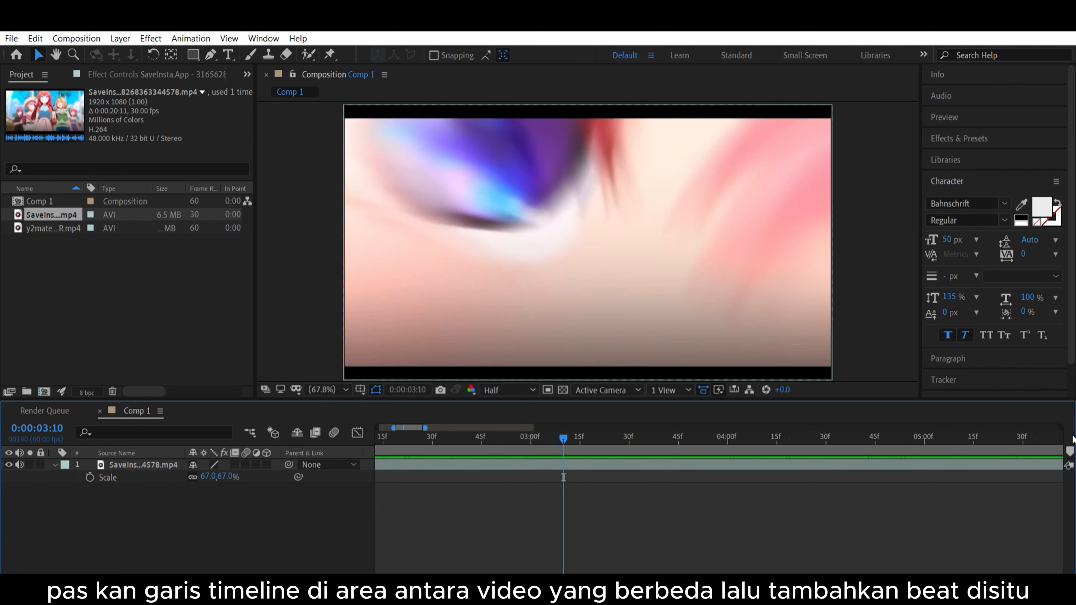
mouse_move(1071, 452)
left_mouse_down()
mouse_move(598, 451)
mouse_move(568, 419)
mouse_move(709, 423)
left_mouse_up()
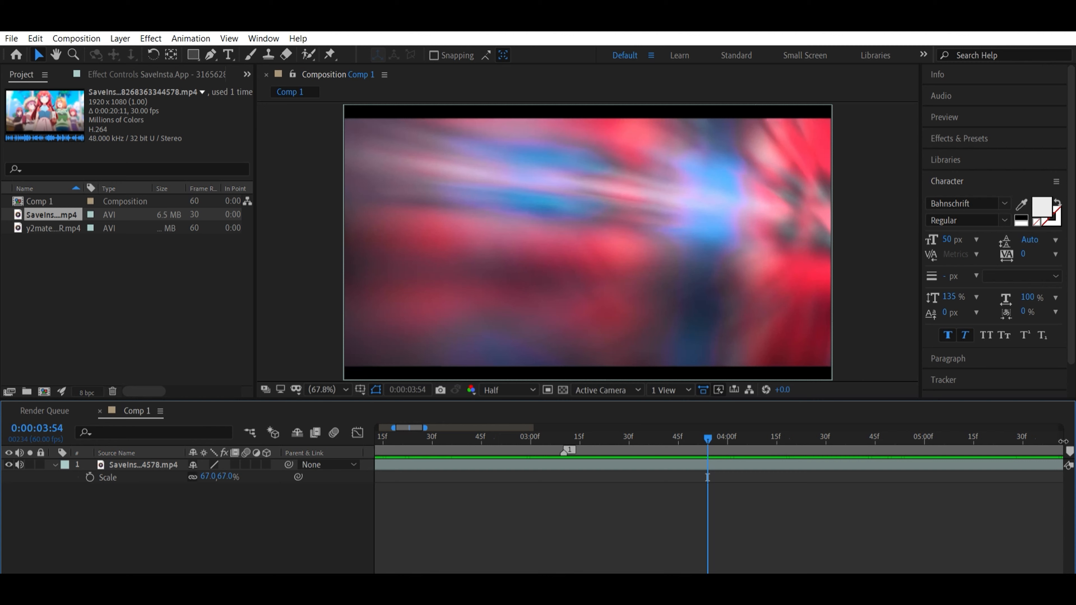
mouse_move(1069, 451)
left_mouse_down()
mouse_move(709, 450)
mouse_move(731, 424)
mouse_move(848, 435)
left_mouse_up()
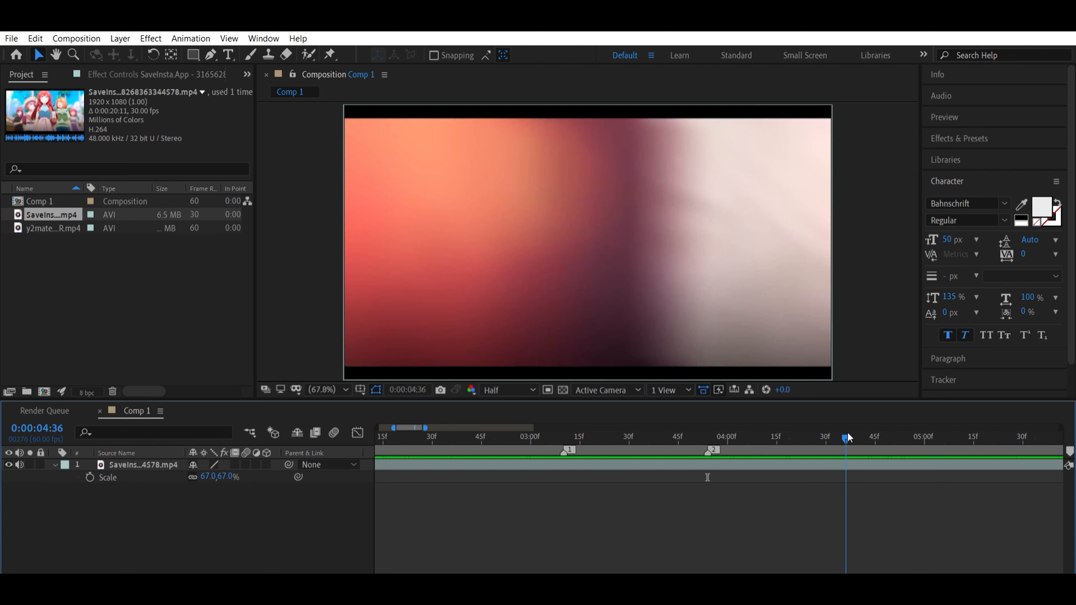
Split the SaveInsta layer at 0:00:04:36, delete the part after it, and end the work area there.
left_click(852, 457)
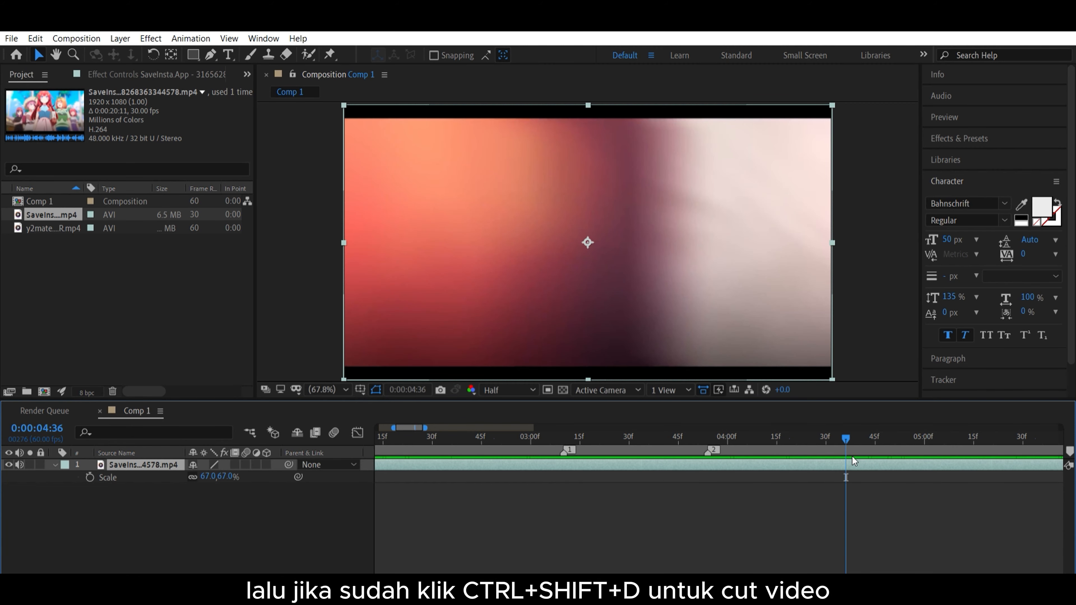
key("ctrl+shift+d")
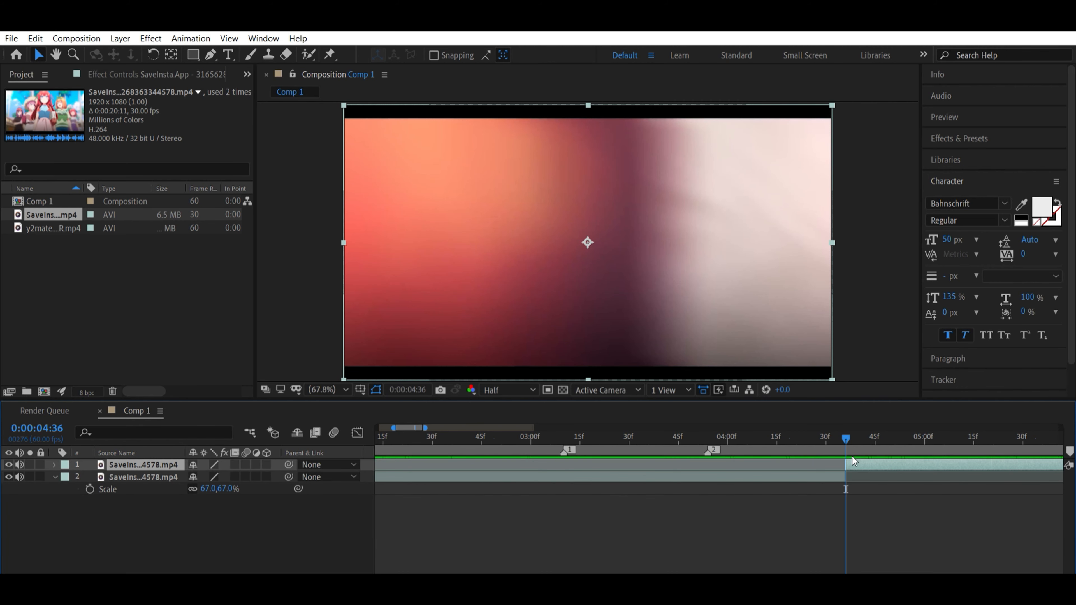
key("Delete")
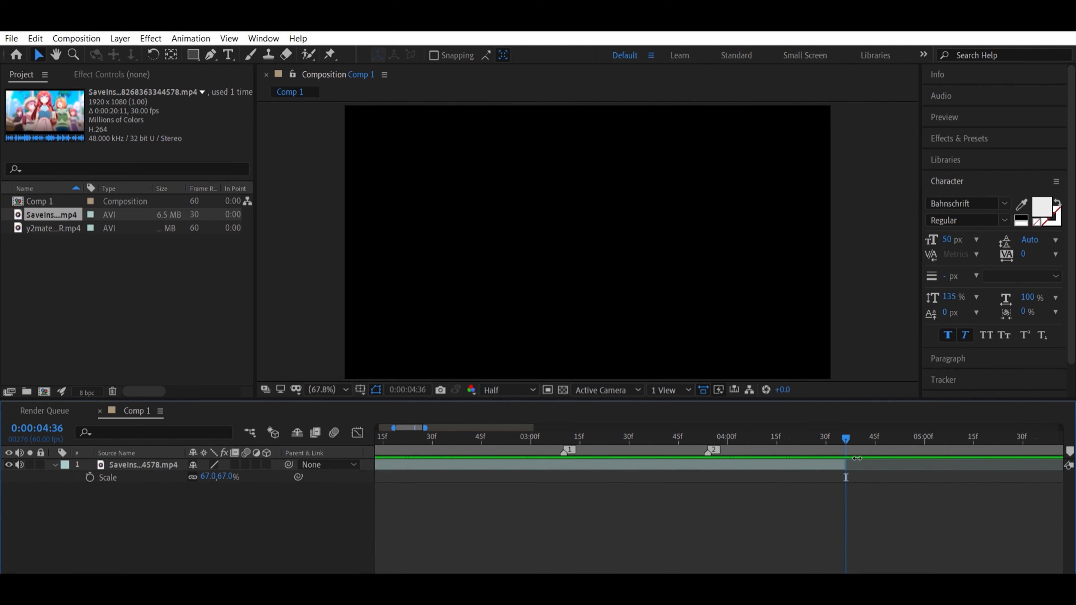
key("n")
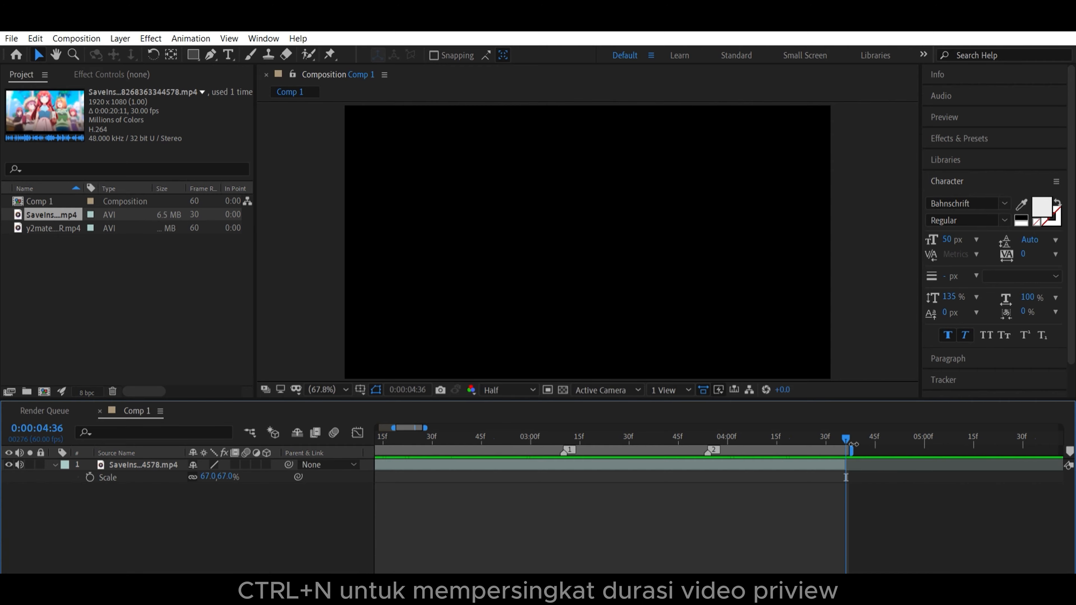
Hide the SaveInsta video's picture and place the y2mate clip on a layer below it, starting at marker 1.
left_click(745, 437)
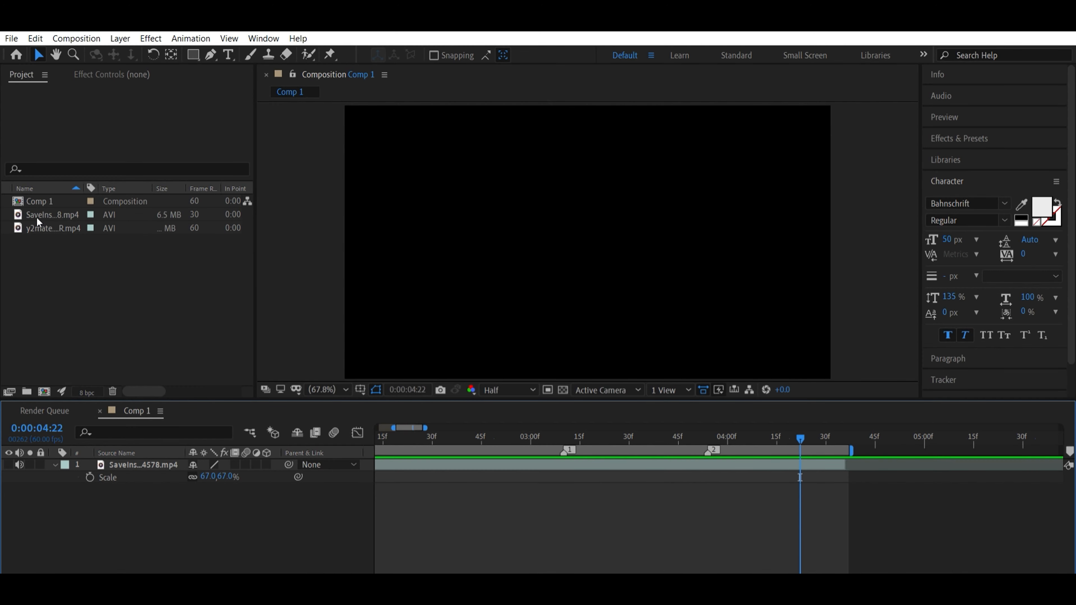
left_click(41, 227)
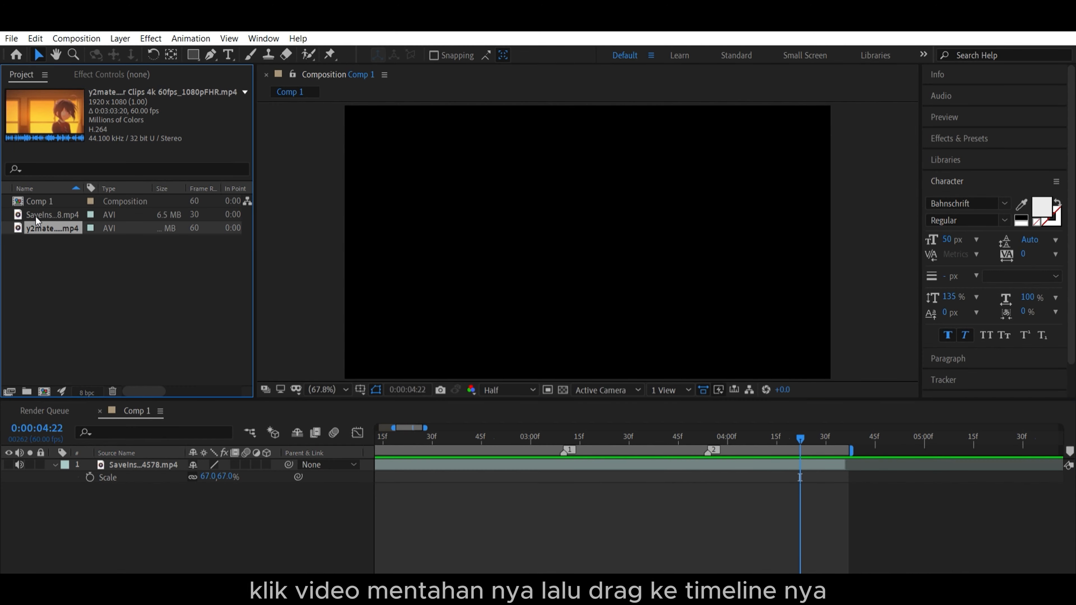
left_click_drag(39, 228, 562, 486)
left_click_drag(572, 424, 594, 444)
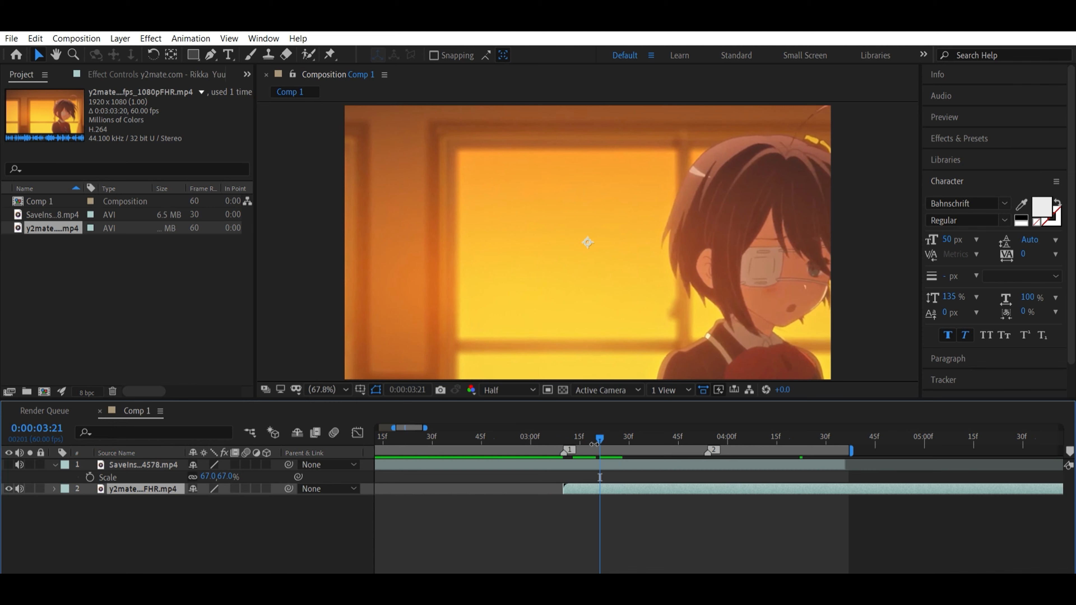
Set the scale of the y2mate clip layer to 67%.
key("s")
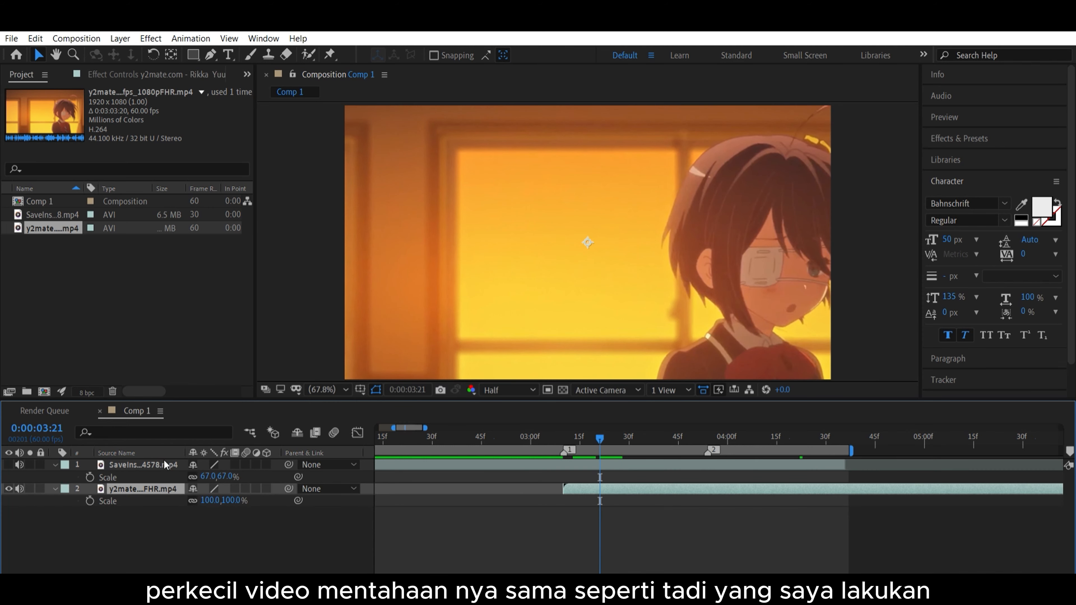
left_click_drag(243, 501, 238, 498)
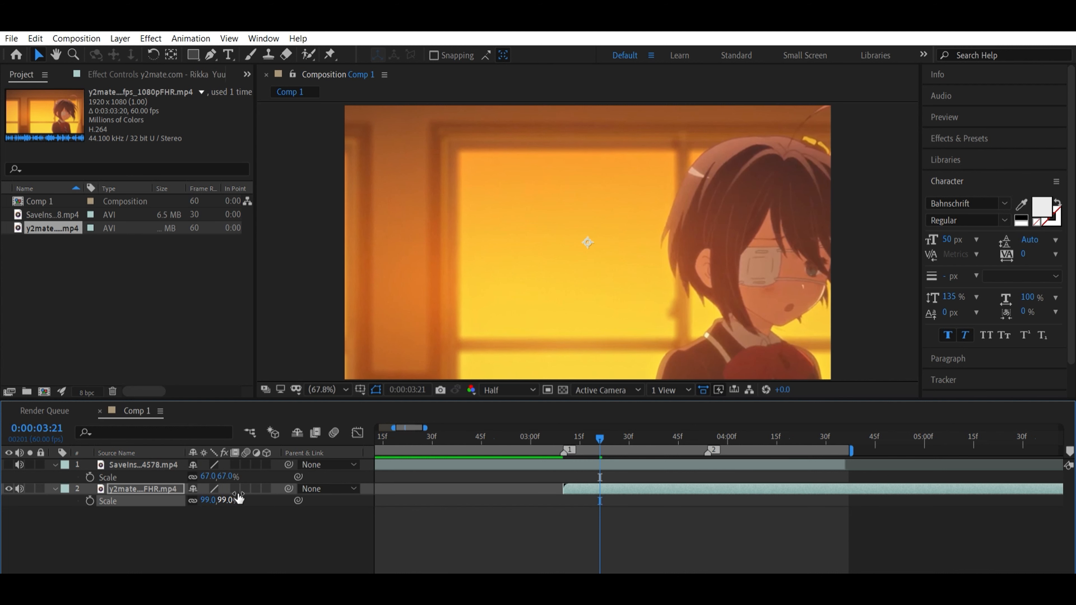
left_click(224, 501)
key("BackSpace")
type("67")
left_click(235, 532)
Split the y2mate layer at marker 2, at 0:00:03:54.
mouse_move(603, 426)
left_mouse_down()
mouse_move(551, 425)
mouse_move(679, 428)
mouse_move(773, 455)
mouse_move(711, 461)
left_mouse_up()
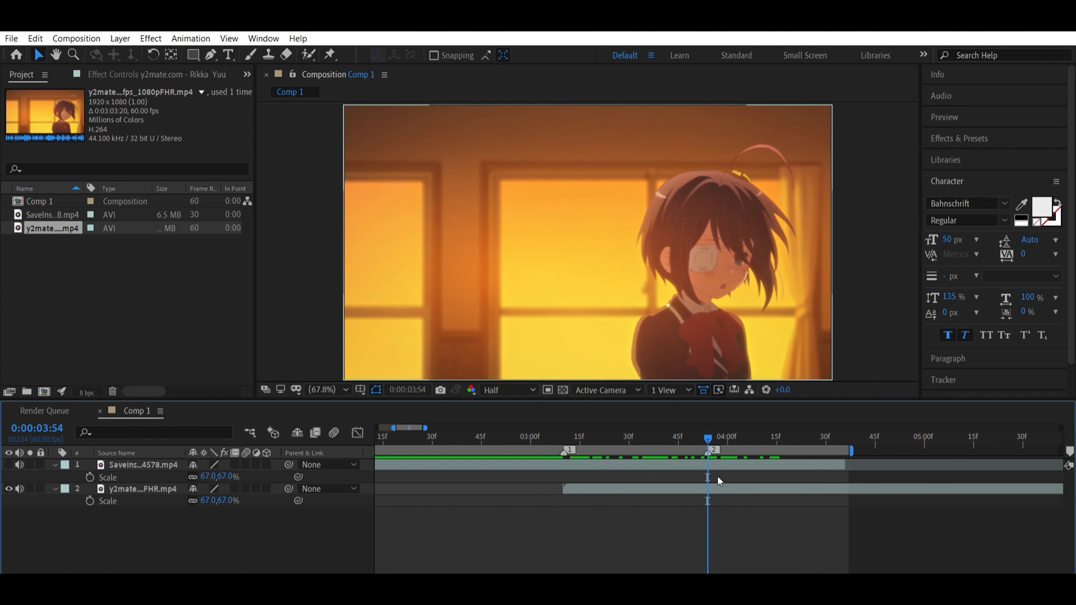
left_click(719, 484)
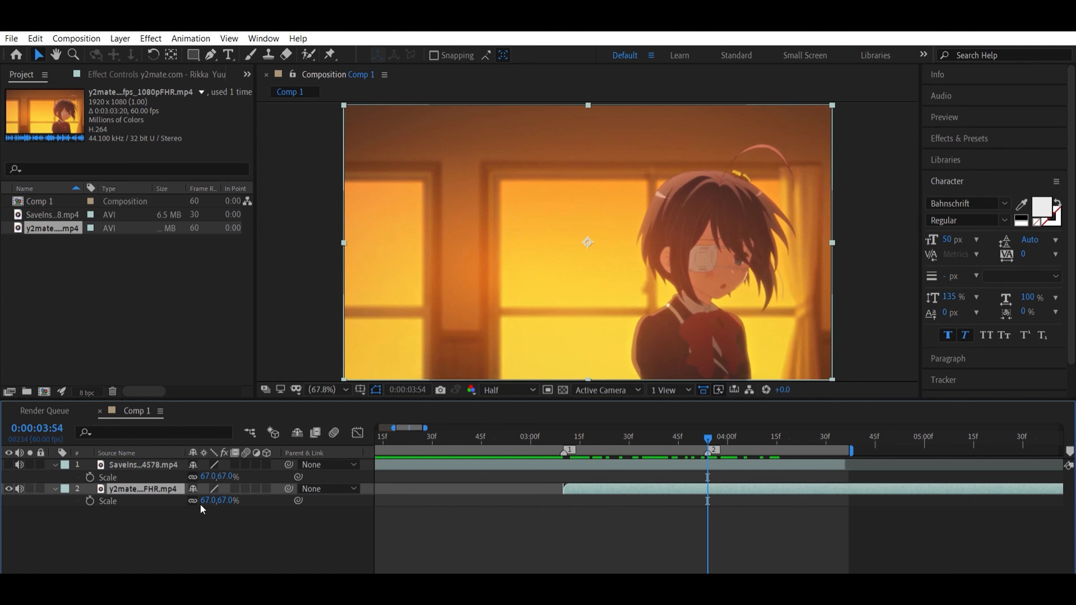
key("ctrl+shift+d")
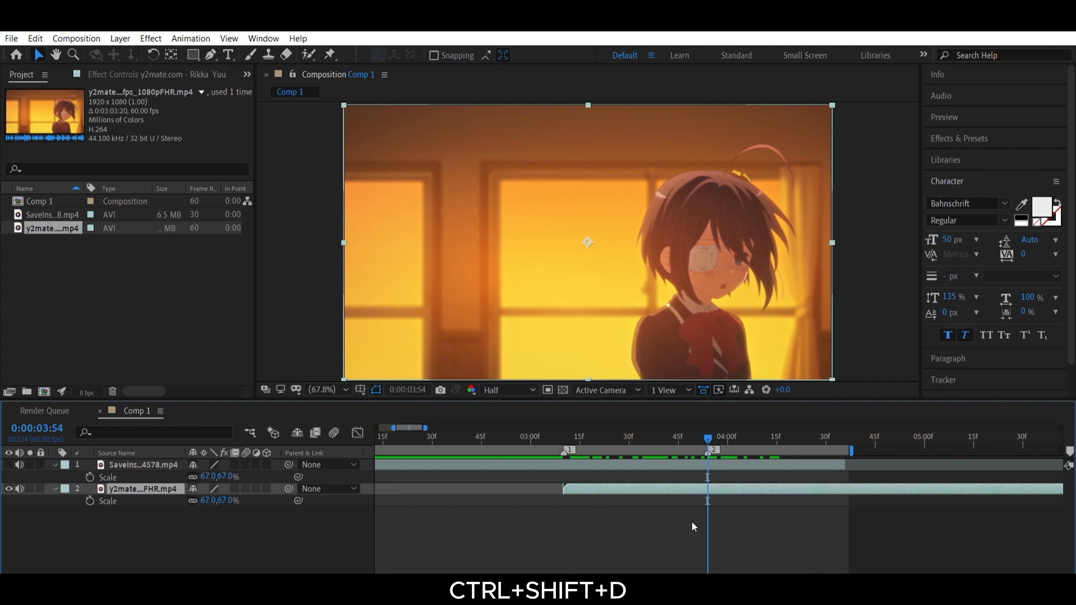
Shift the second y2mate segment earlier to reach a different scene, then cut off its part before marker 2.
left_click_drag(802, 484, 587, 477)
left_click_drag(766, 475, 597, 471)
mouse_move(789, 477)
left_mouse_down()
mouse_move(809, 476)
mouse_move(786, 473)
left_mouse_up()
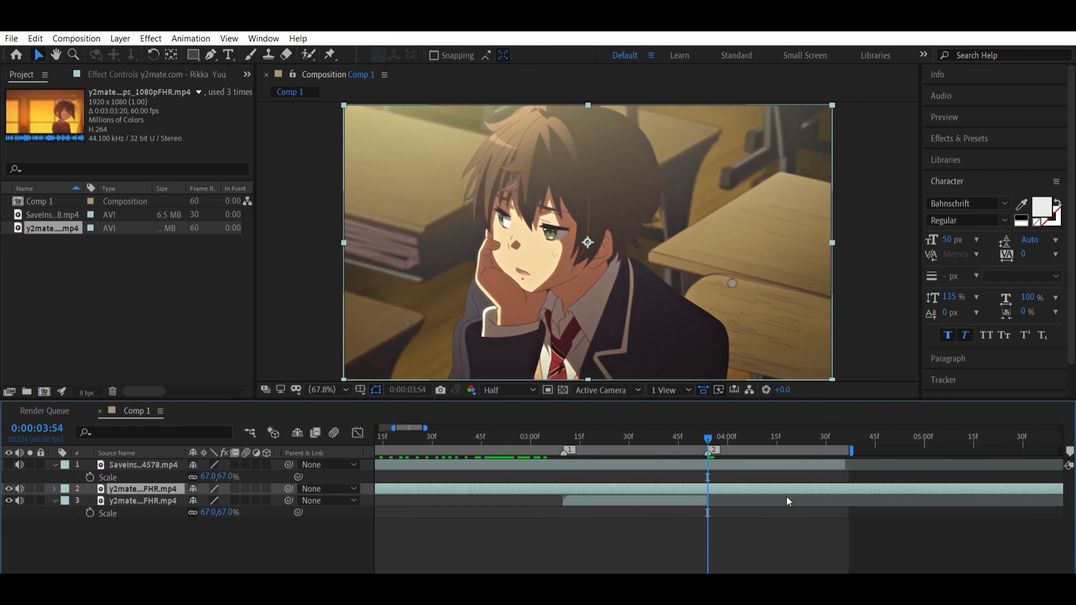
key("ctrl+shift+d")
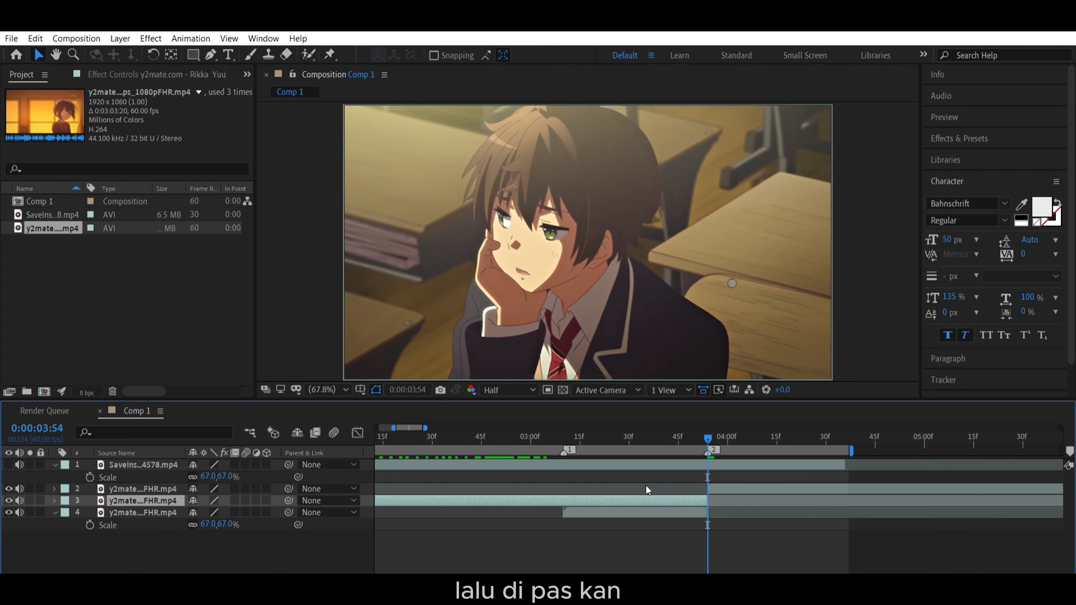
key("Delete")
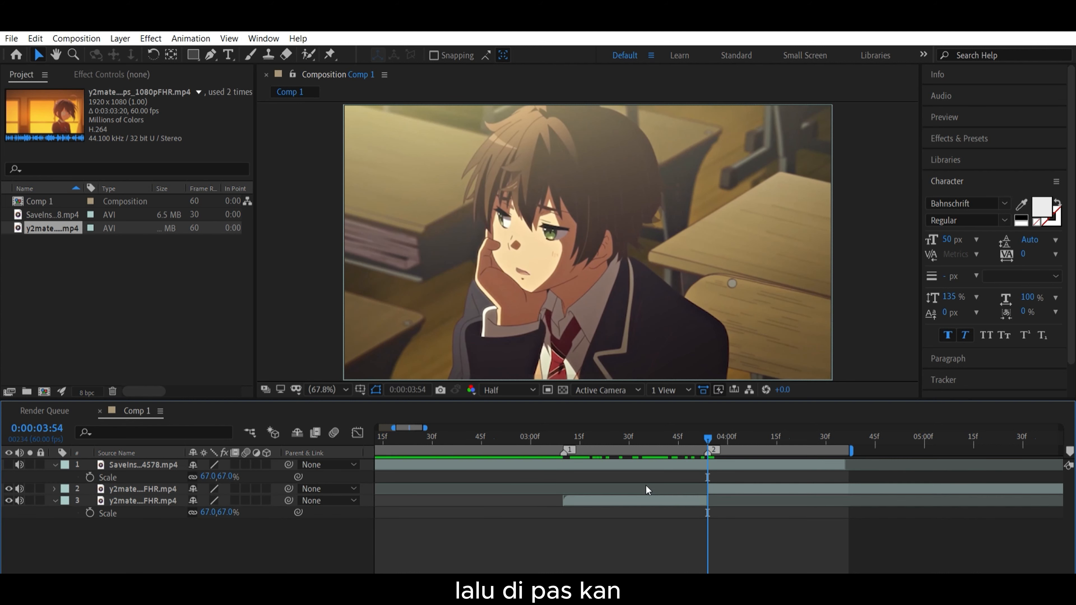
Split the second y2mate segment at 0:00:04:36 and delete the part after it.
left_click_drag(772, 430, 844, 418)
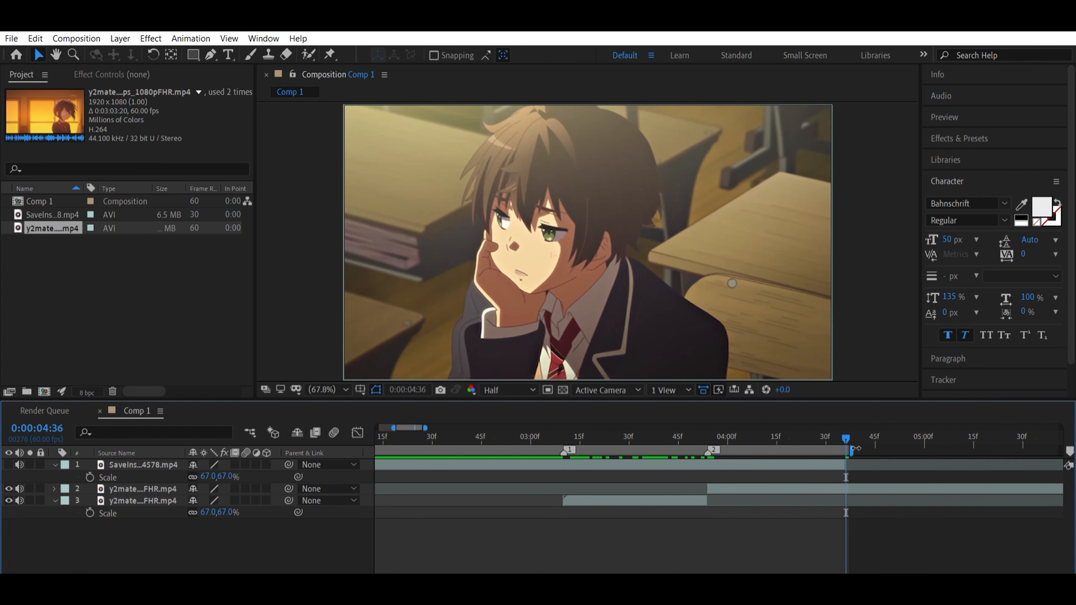
left_click(861, 486)
key("ctrl+shift+d")
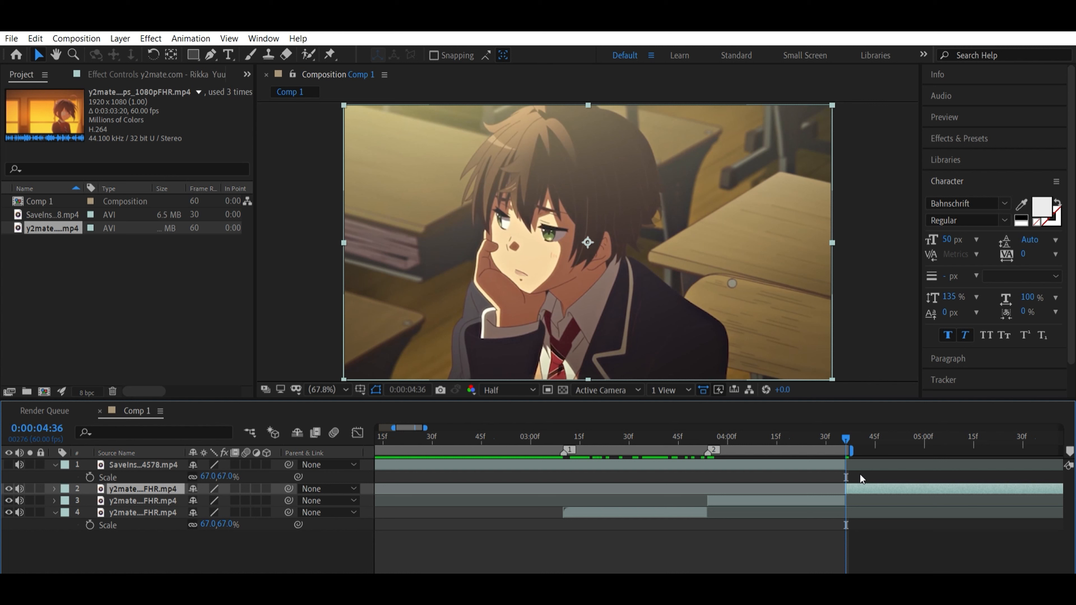
key("Delete")
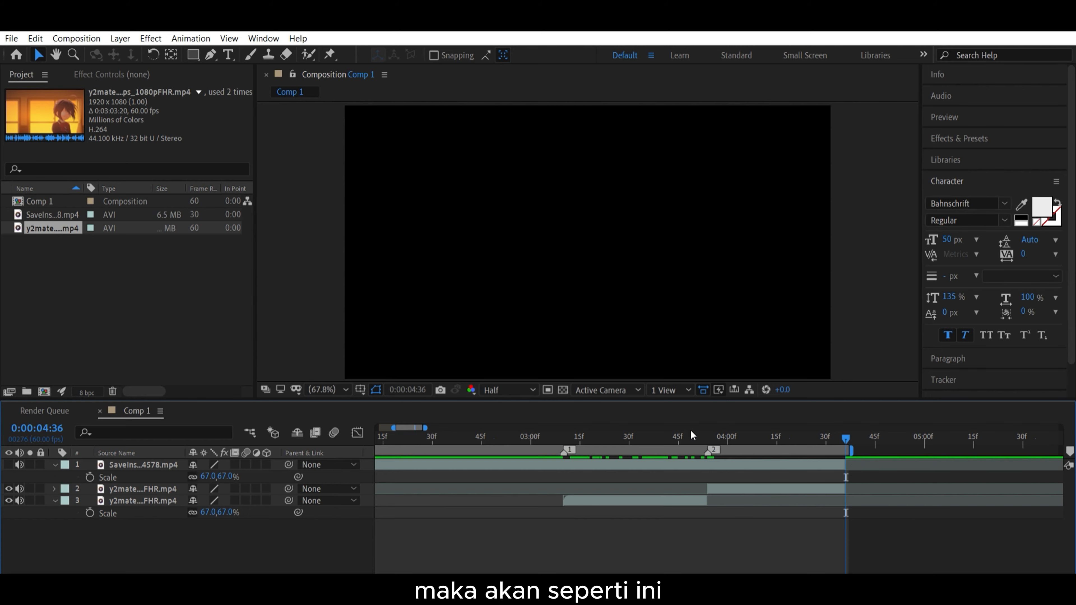
Find the Motion Tile effect and apply it to the first y2mate segment, between markers 1 and 2.
left_click_drag(692, 434, 636, 439)
left_click(636, 500)
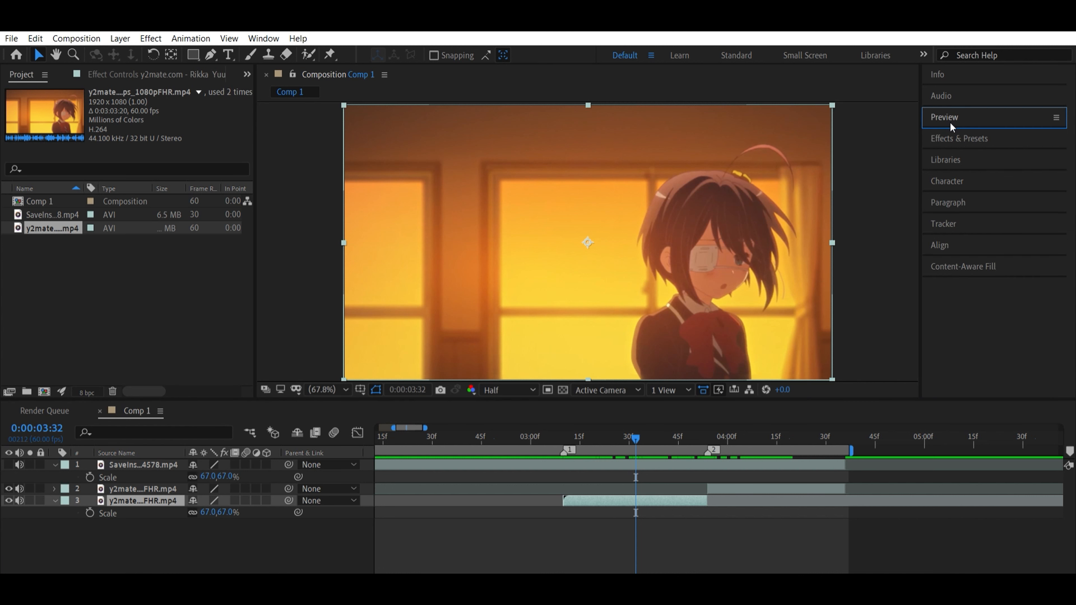
left_click(958, 137)
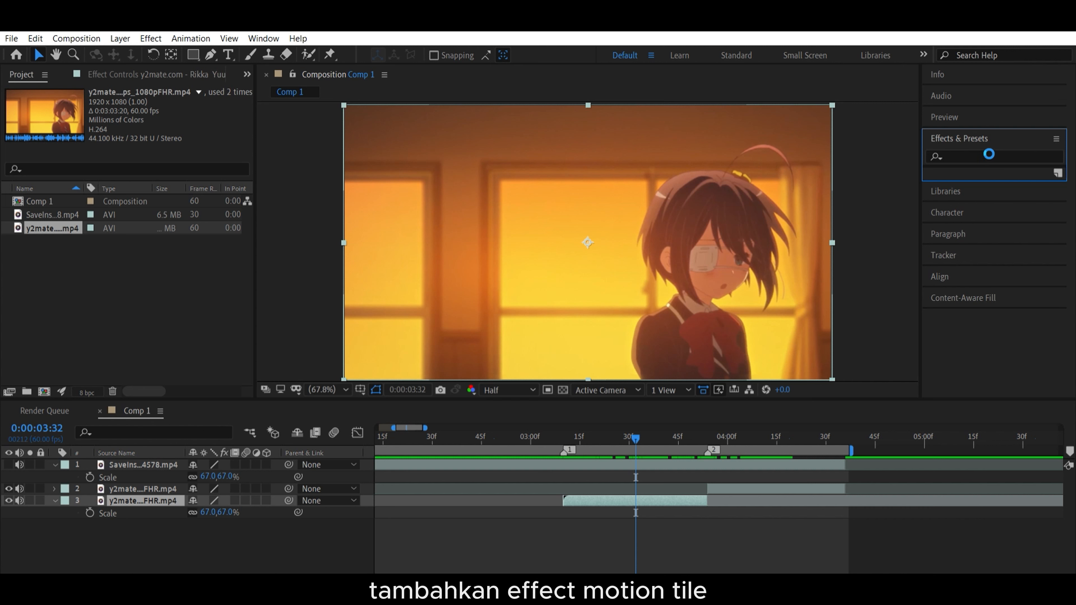
left_click(982, 156)
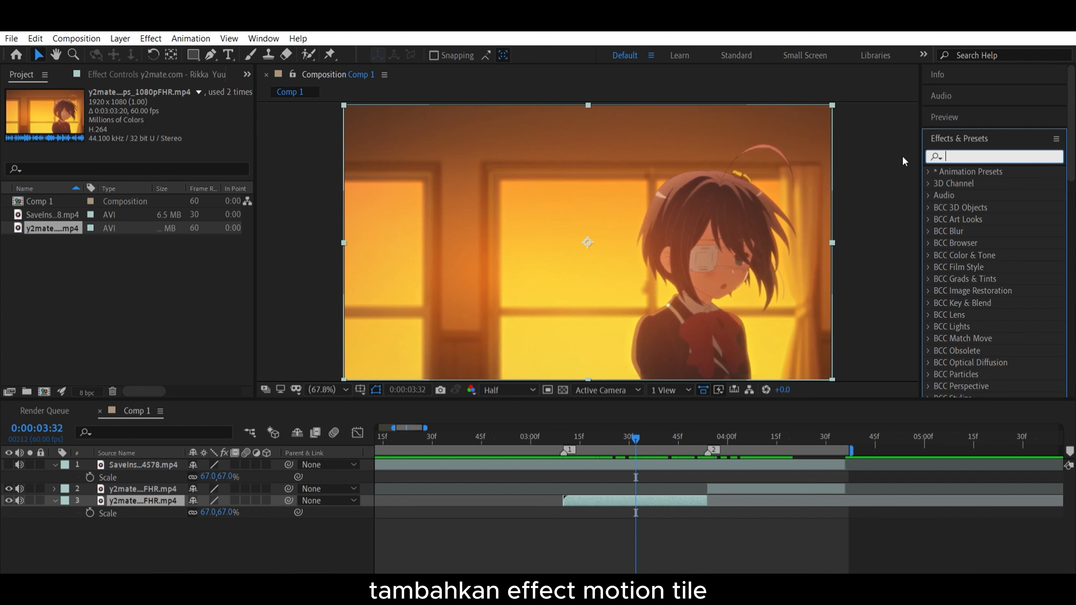
type("mot")
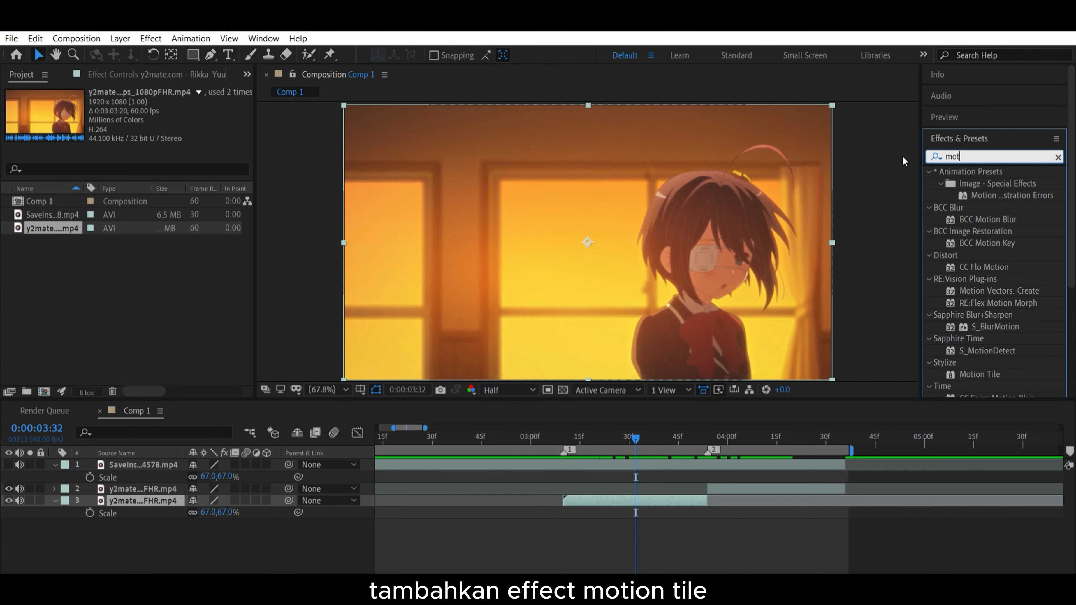
type("ion")
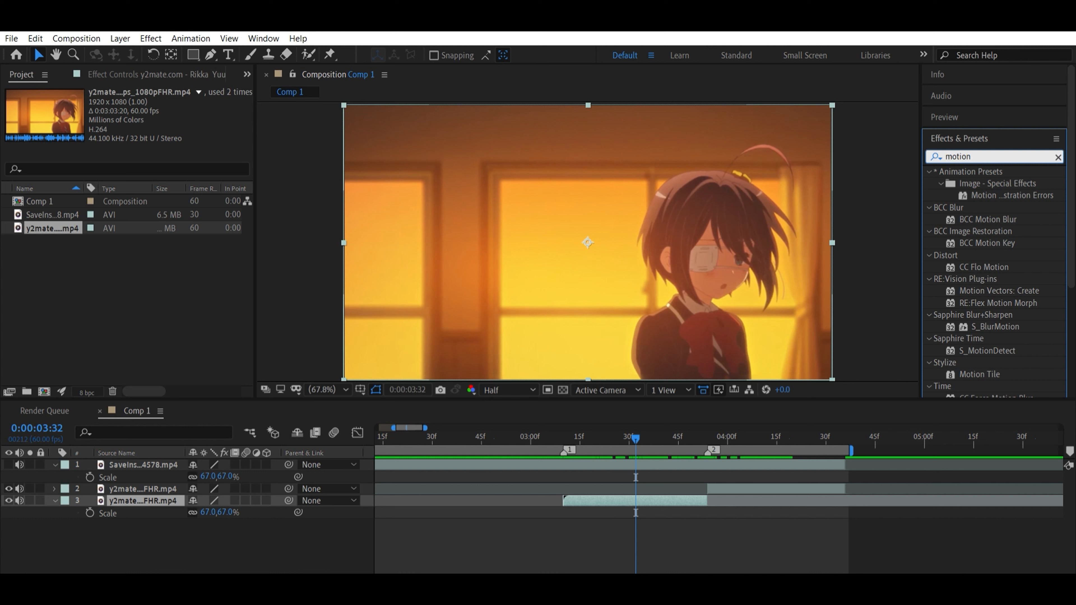
type(" tile")
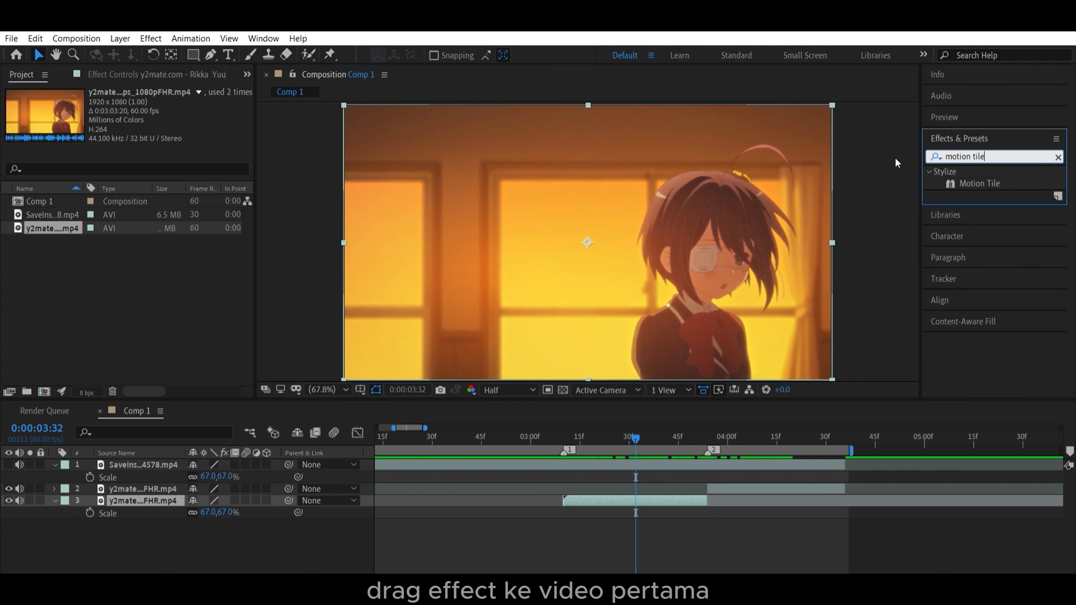
left_click_drag(979, 183, 626, 500)
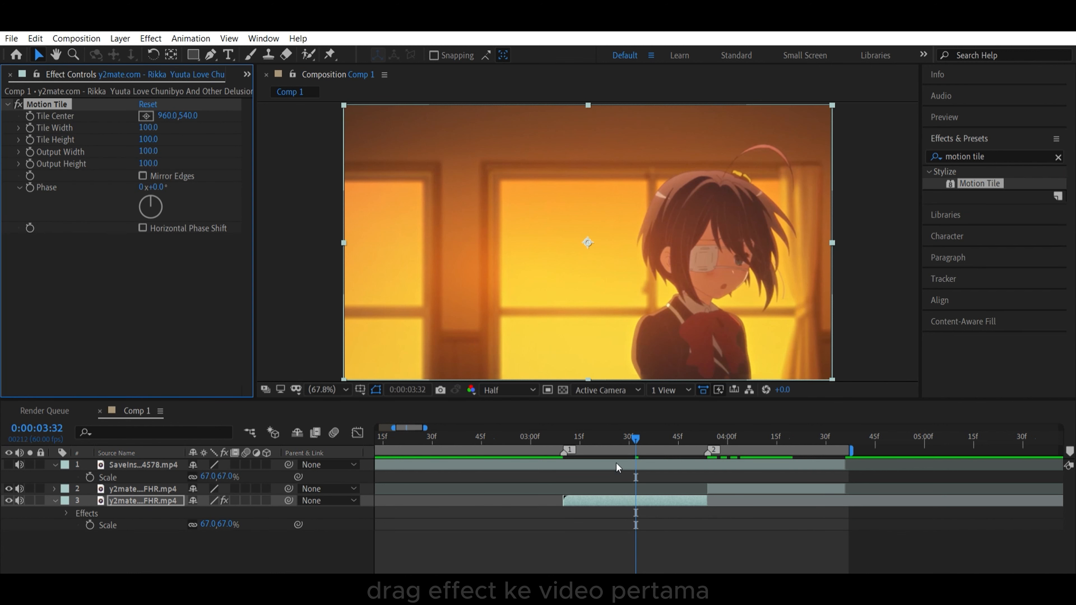
Turn on Mirror Edges in Motion Tile and set both Output Height and Output Width to 500.
left_click(142, 176)
left_click(147, 163)
key("BackSpace")
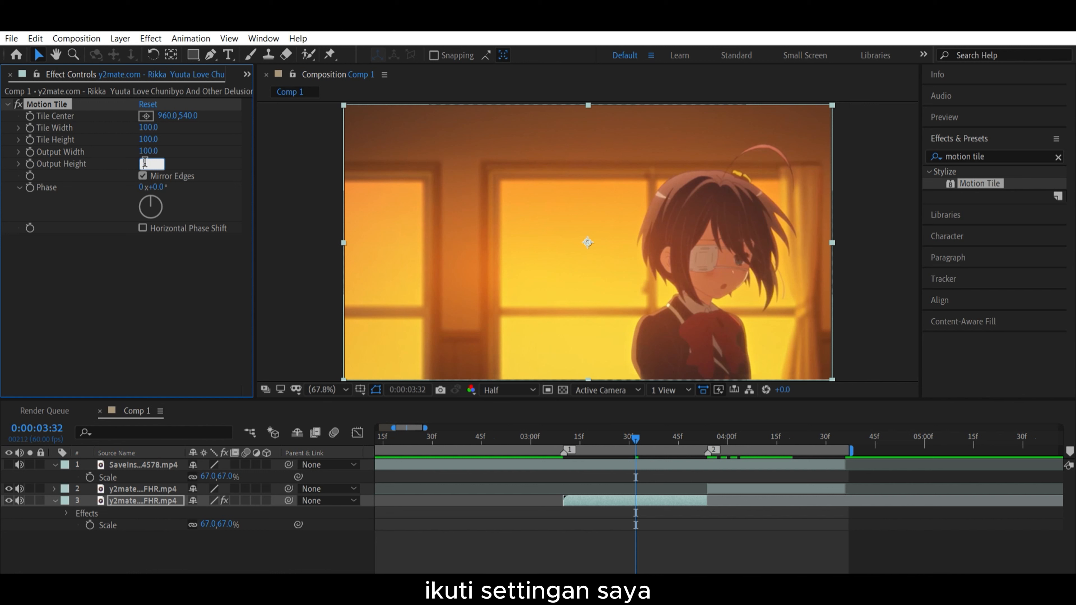
type("500")
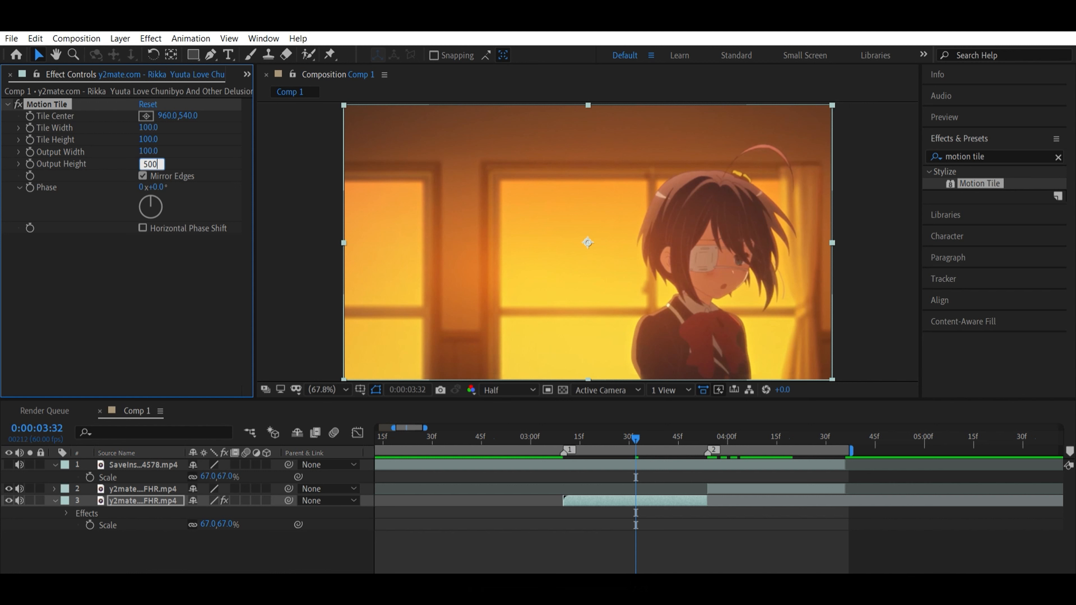
left_click(148, 151)
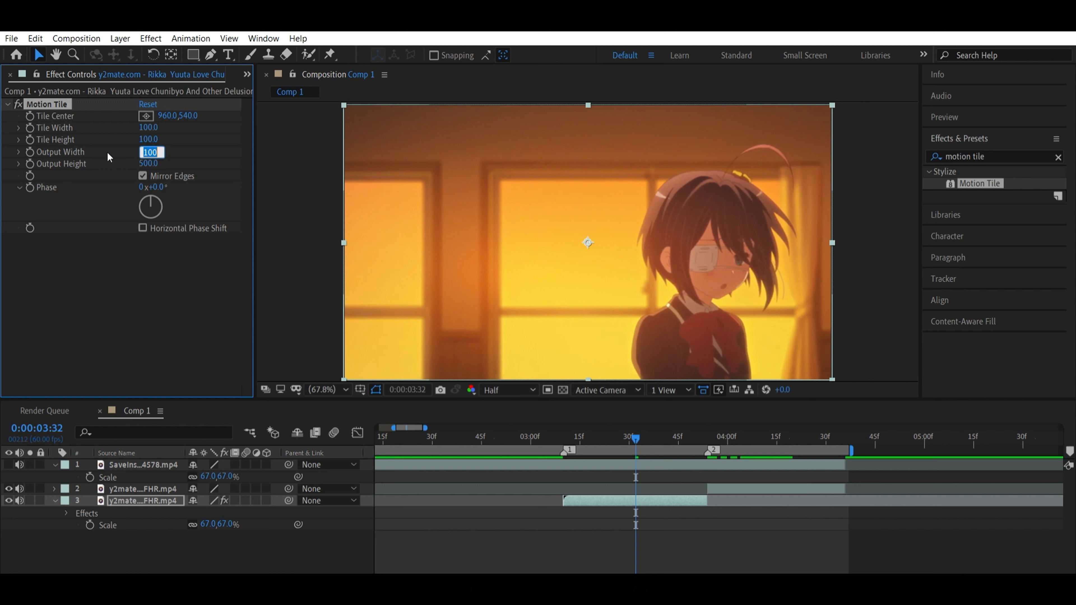
type("50")
left_click(135, 268)
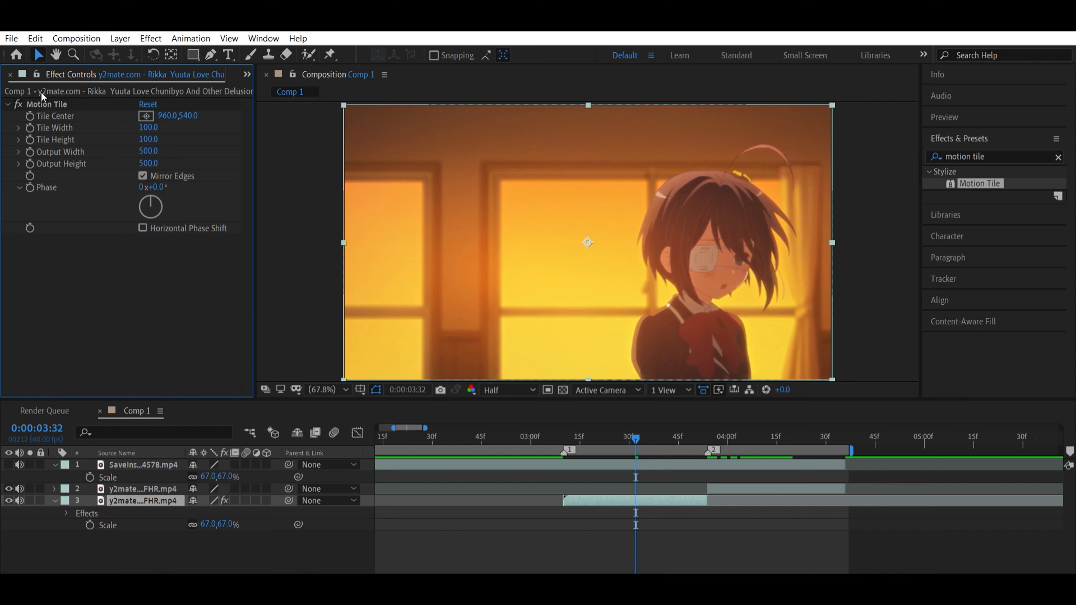
Copy the Motion Tile effect from the first y2mate segment onto the second one, after marker 2.
left_click(46, 103)
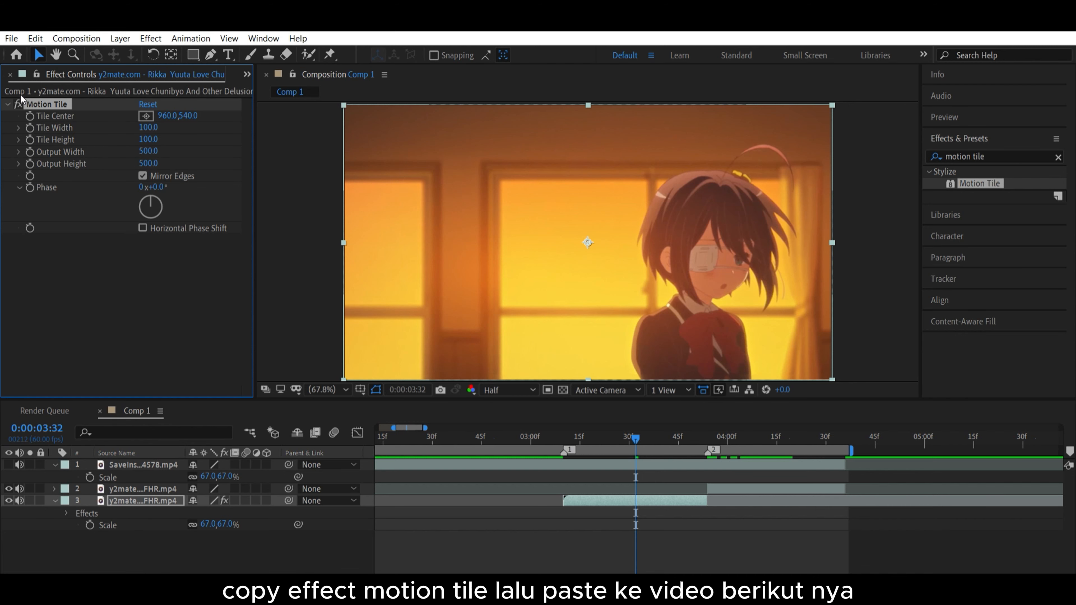
left_click(750, 437)
left_click(766, 488)
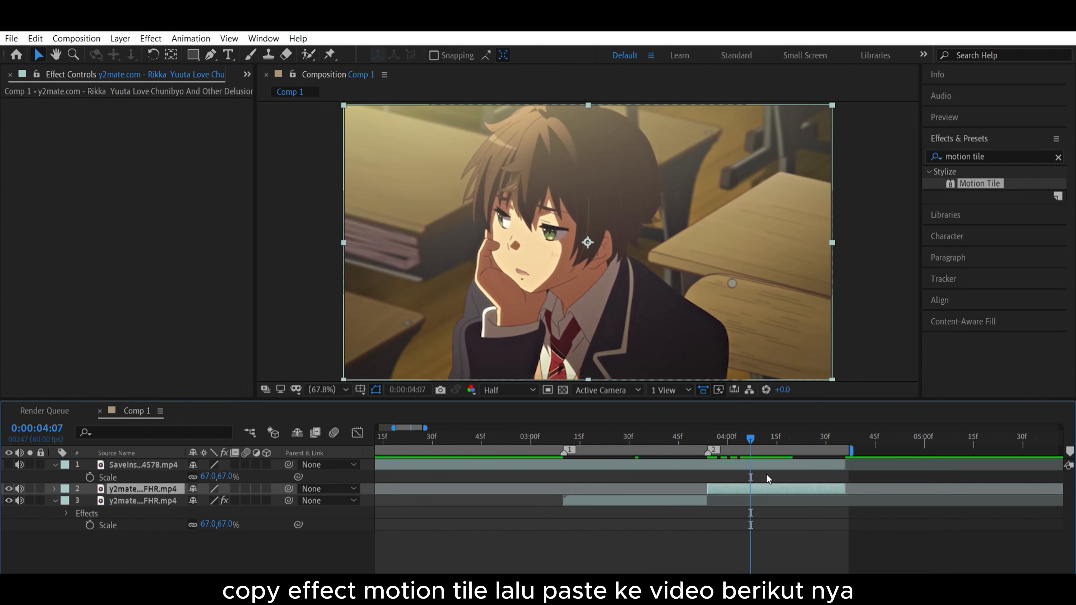
key("ctrl+v")
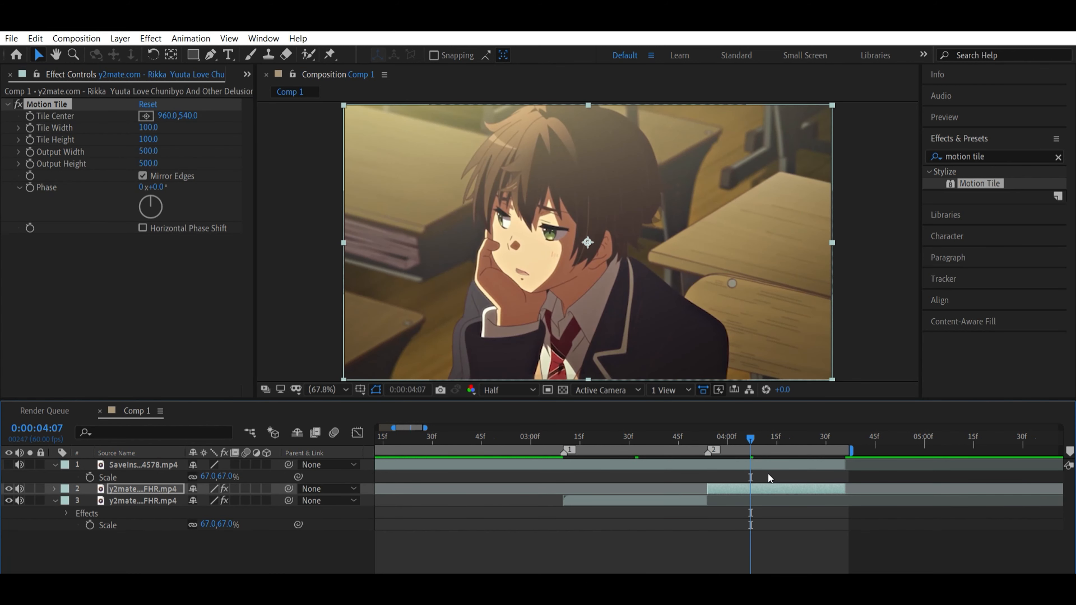
Add a null object above the first y2mate segment, split it at marker 1 and delete the part before the marker.
left_click(592, 441)
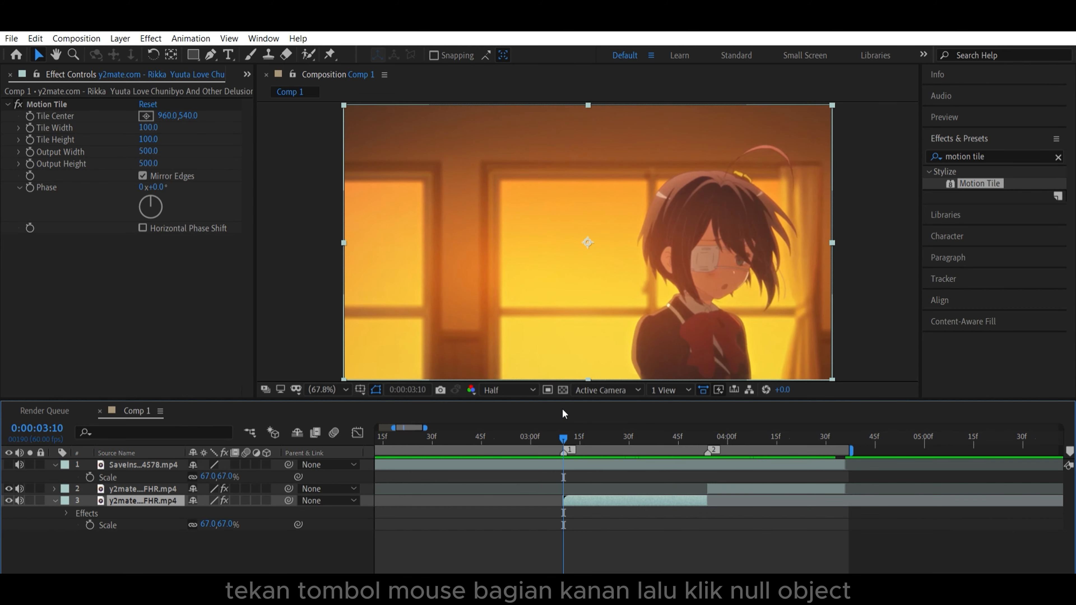
key("ctrl+alt+shift+y")
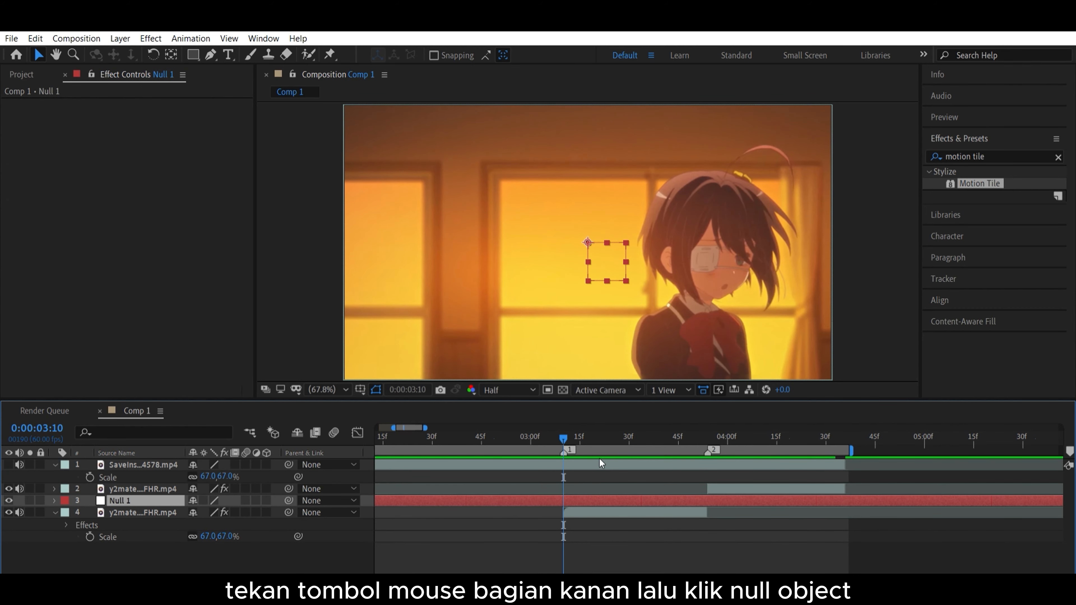
key("ctrl+shift+d")
left_click(552, 511)
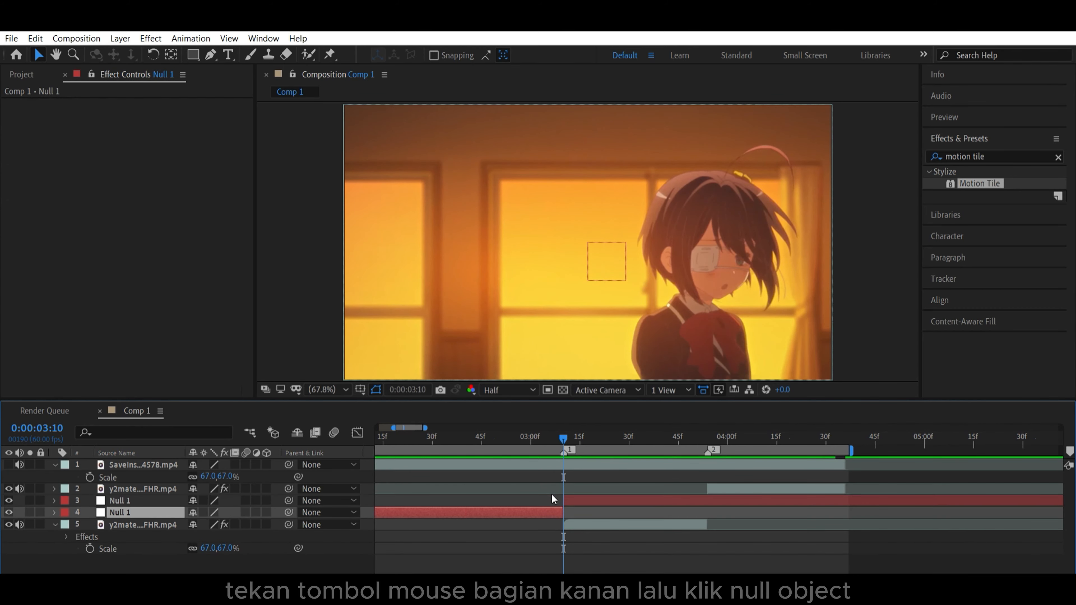
key("Delete")
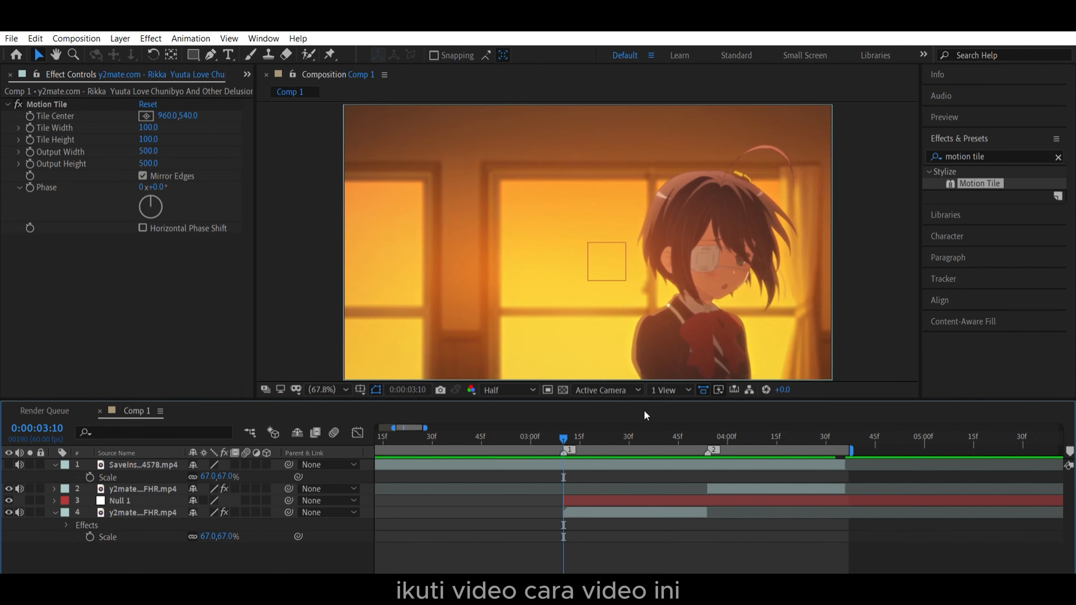
Split the null layer at marker 2, at 0:00:03:54, and delete the part after it.
left_click(708, 428)
left_click(721, 498)
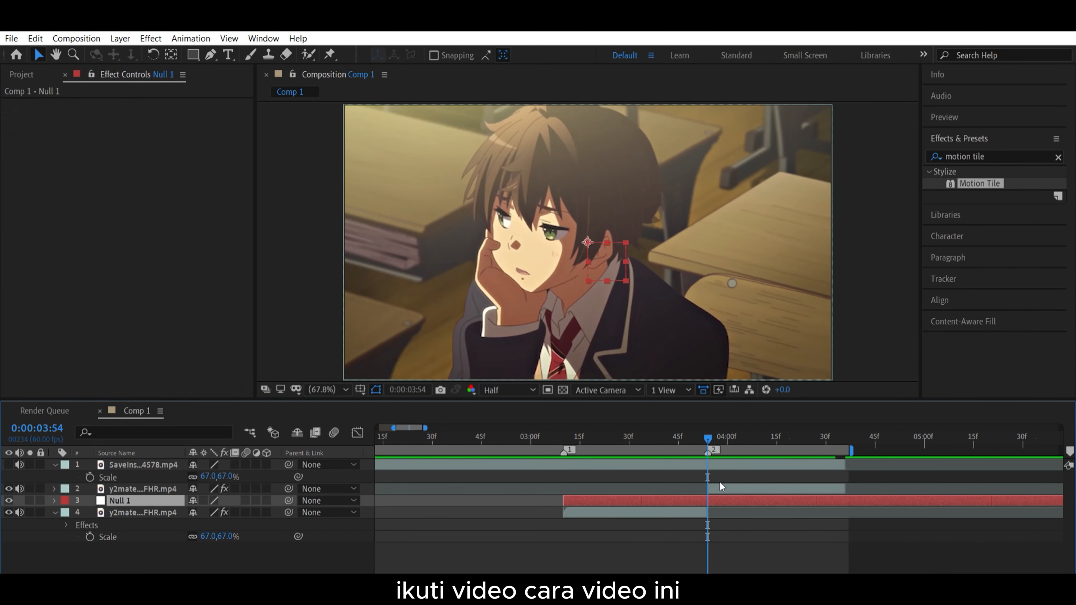
key("ctrl+shift+d")
key("Delete")
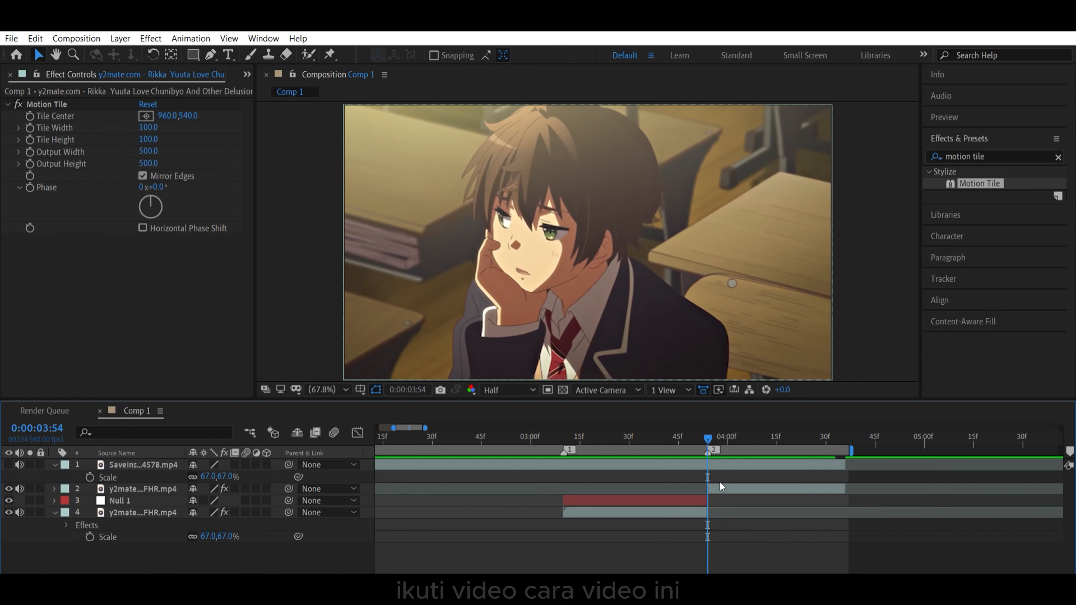
Duplicate the null layer above the first y2mate segment.
left_click_drag(643, 424, 672, 418)
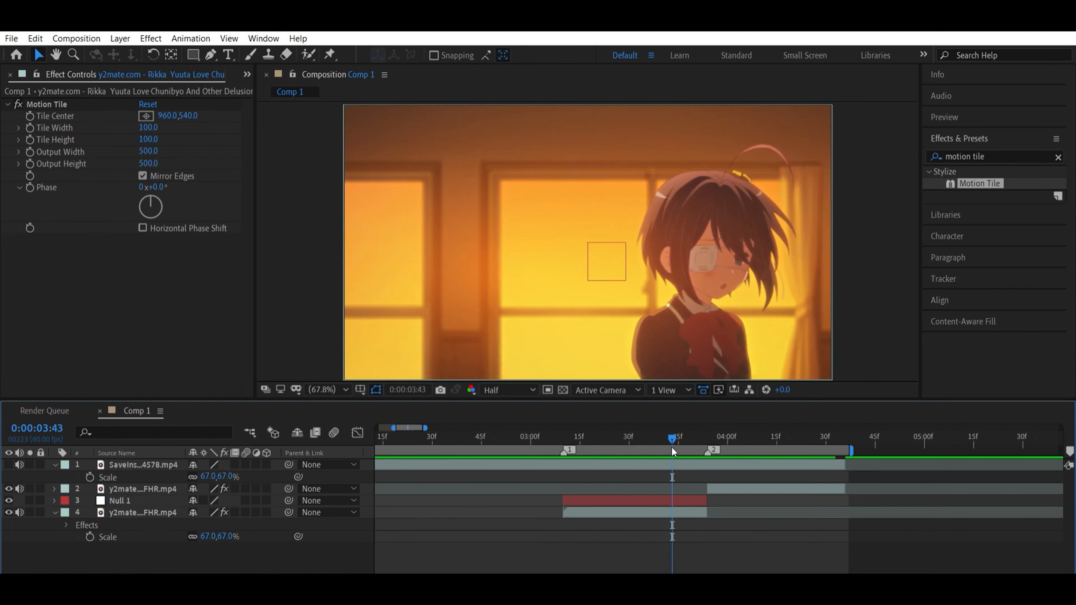
left_click(658, 498)
key("ctrl+d")
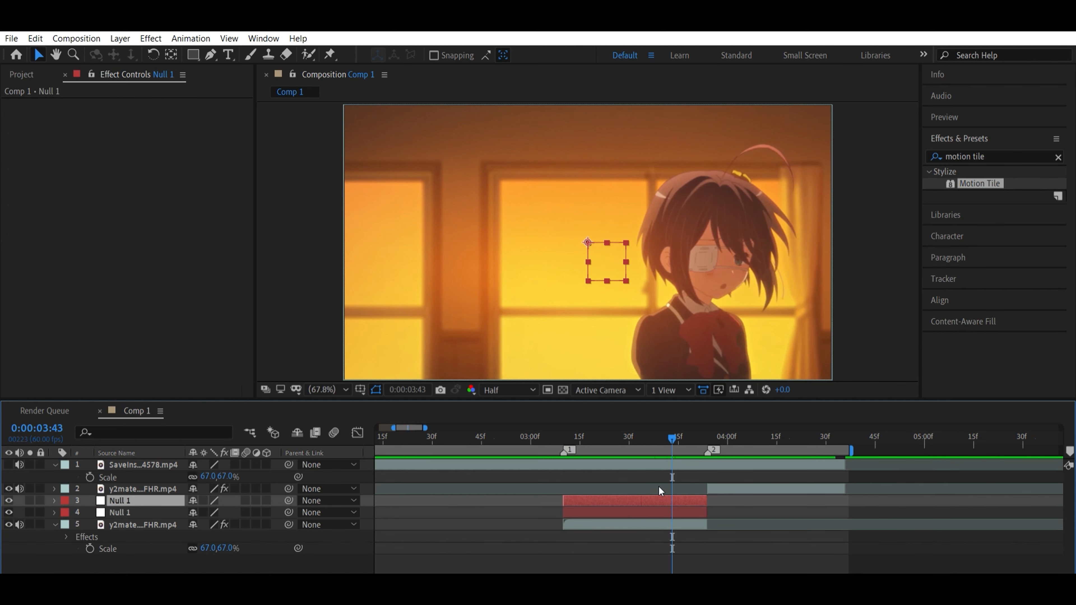
left_click(559, 541)
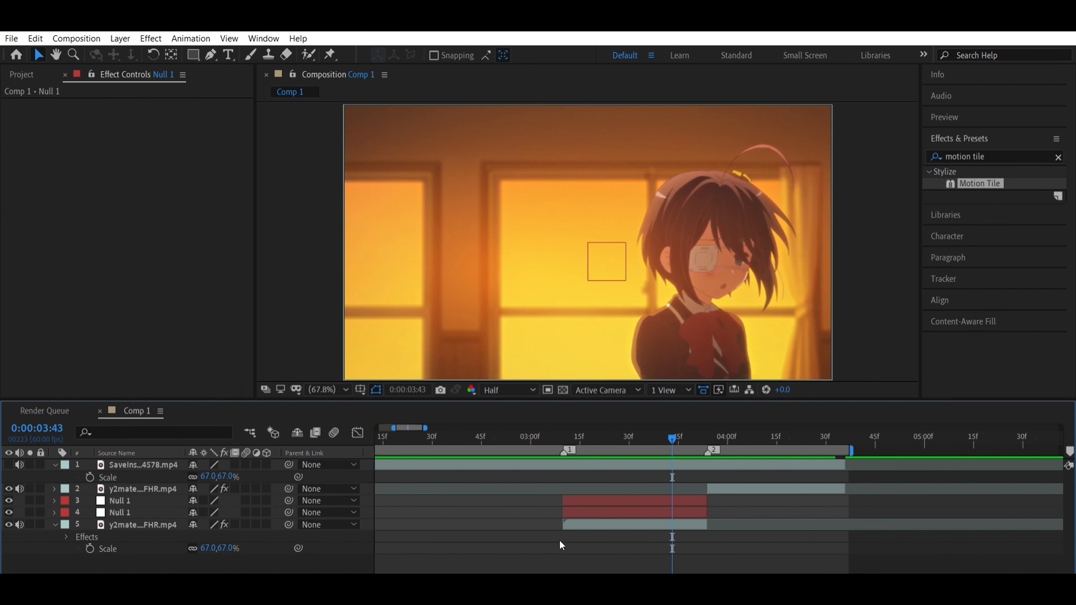
Place another null copy above the second y2mate segment, starting at marker 2, and duplicate it there.
left_click(587, 493)
key("ctrl+d")
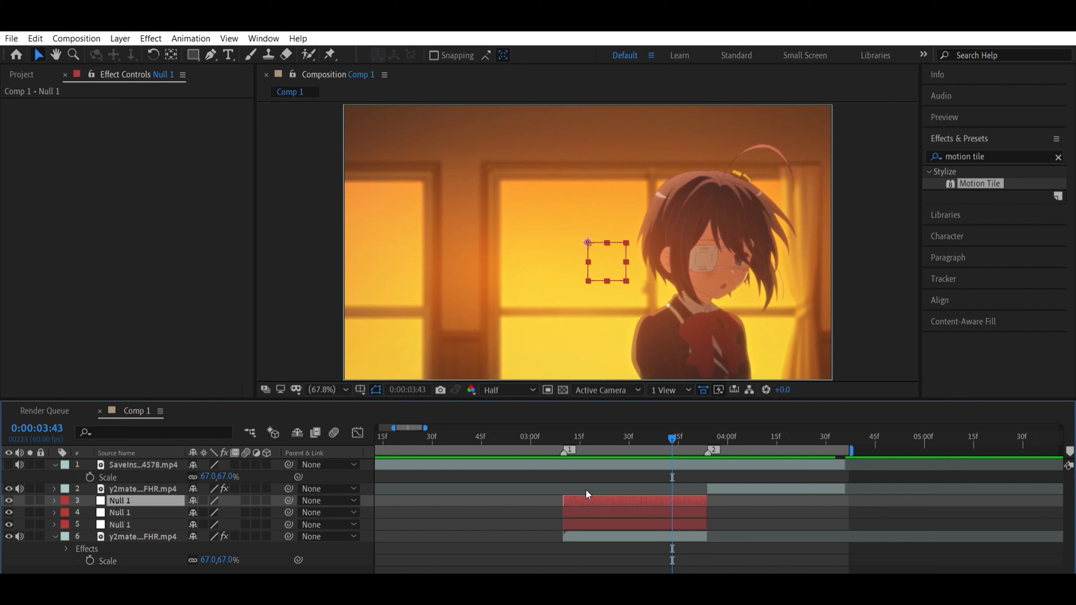
left_click_drag(175, 492, 180, 474)
left_click_drag(598, 488, 741, 496)
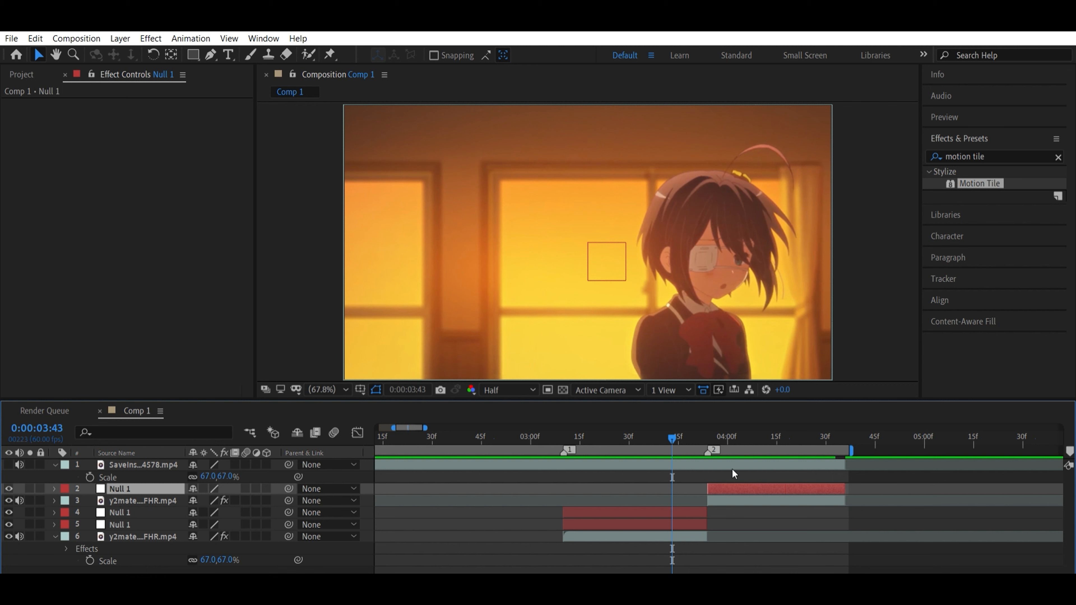
key("ctrl+d")
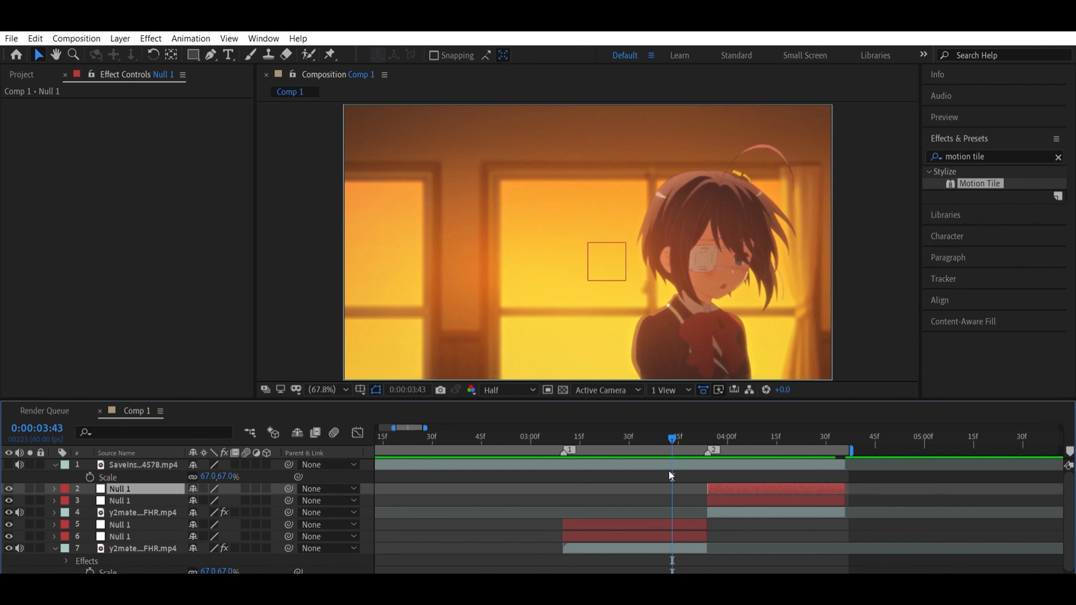
Enable motion blur for the composition and for all seven layers.
left_click(373, 525)
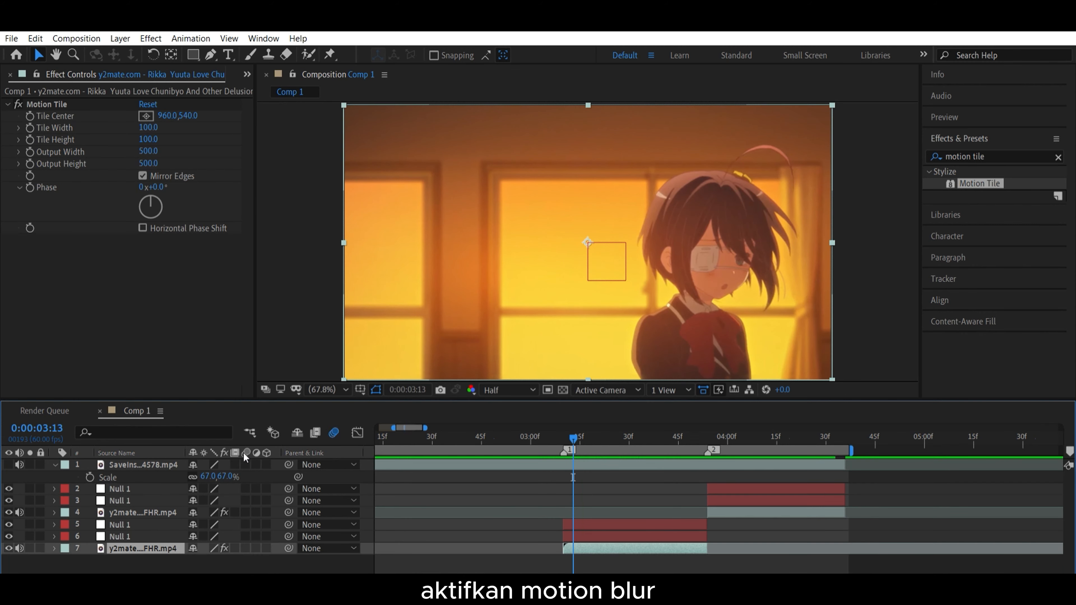
left_click_drag(245, 465, 247, 548)
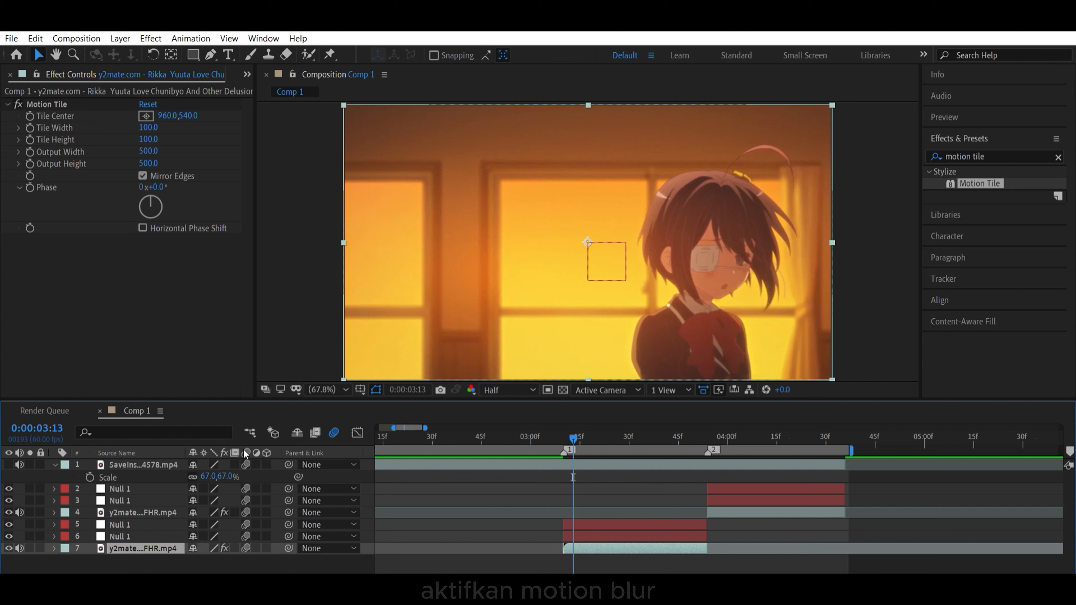
left_click(371, 483)
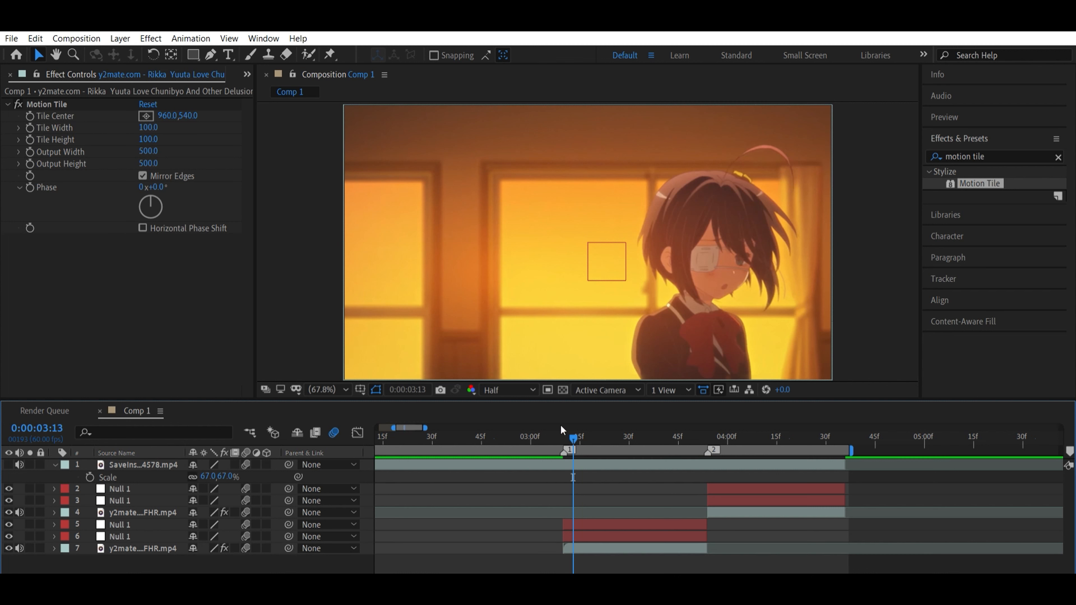
Parent the first y2mate segment to the null on layer 6, and that null to the one on layer 5.
left_click_drag(602, 436, 682, 438)
left_click(648, 548)
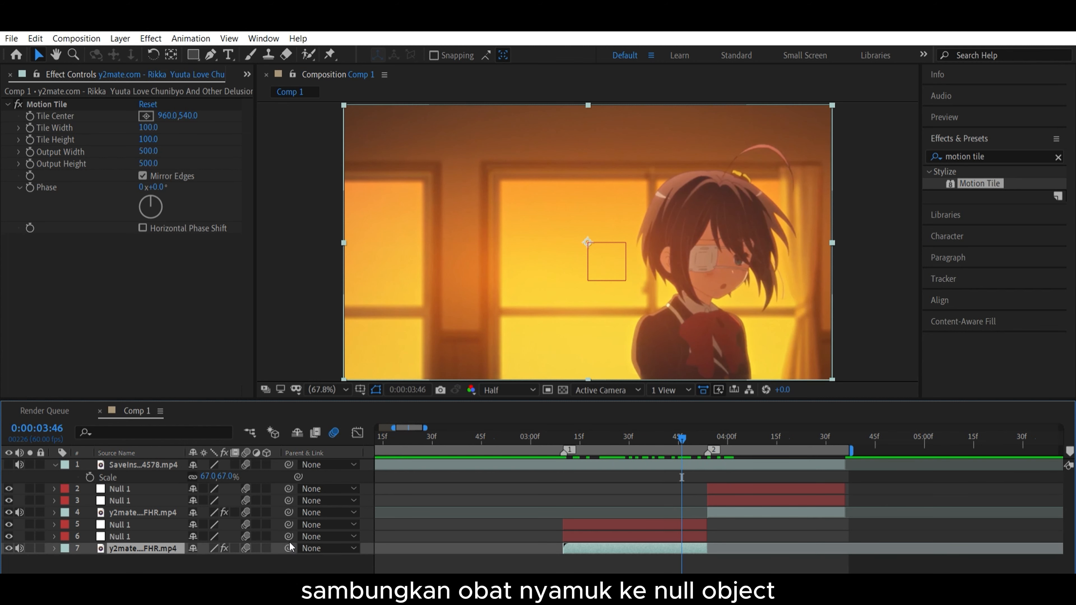
left_click_drag(288, 548, 132, 523)
left_click_drag(289, 537, 120, 511)
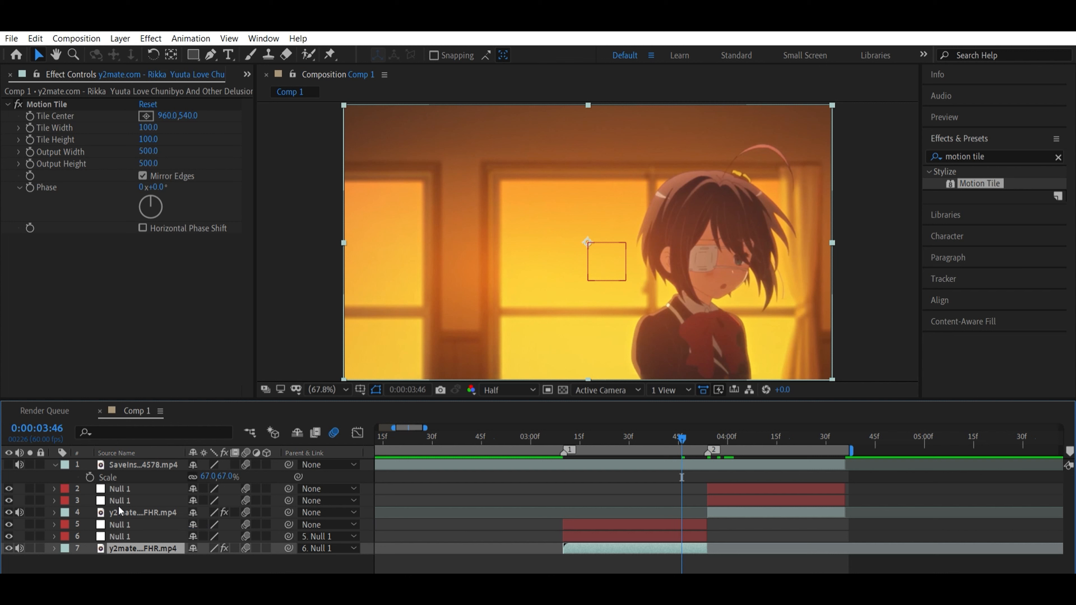
Parent the second y2mate segment to the null on layer 3, and that null to the one on layer 2.
left_click(119, 509)
left_click_drag(289, 513, 141, 502)
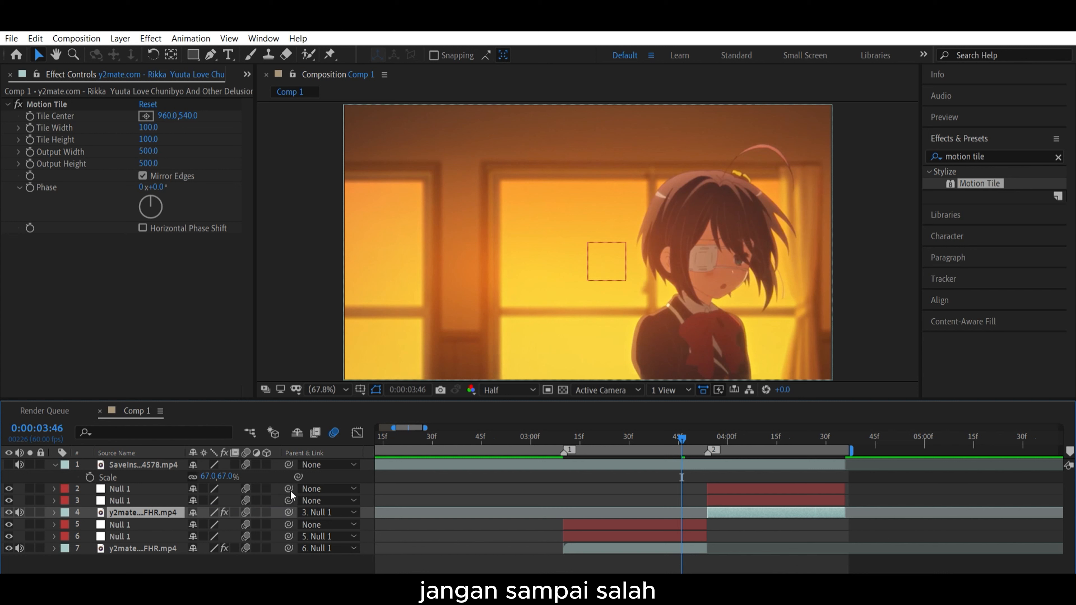
left_click_drag(289, 501, 133, 484)
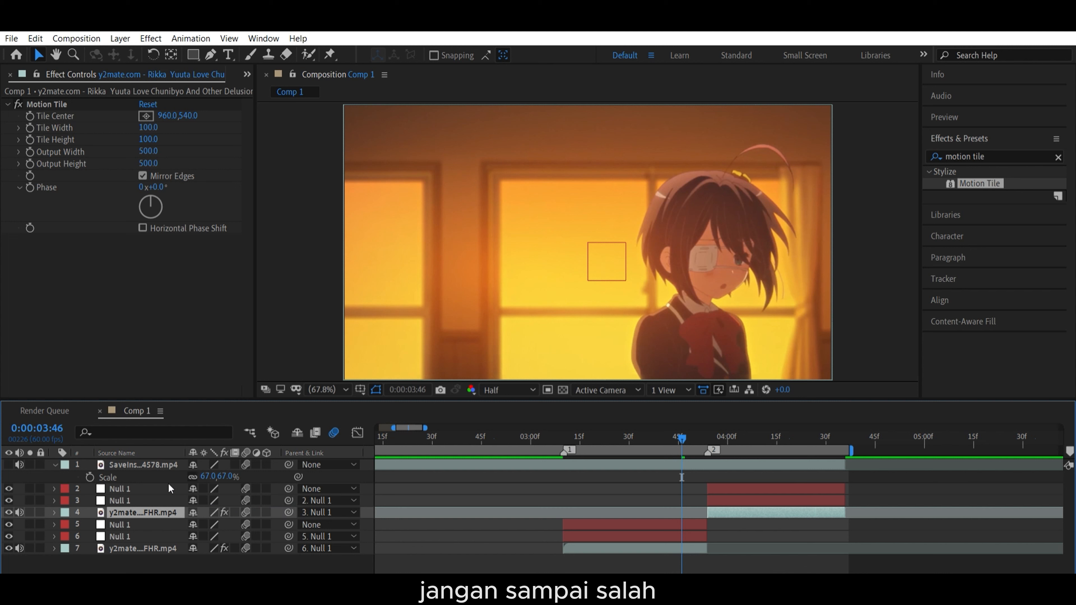
Reveal the Position and Rotation properties of the first y2mate segment on layer 7.
left_click_drag(677, 429, 567, 437)
left_click(653, 536)
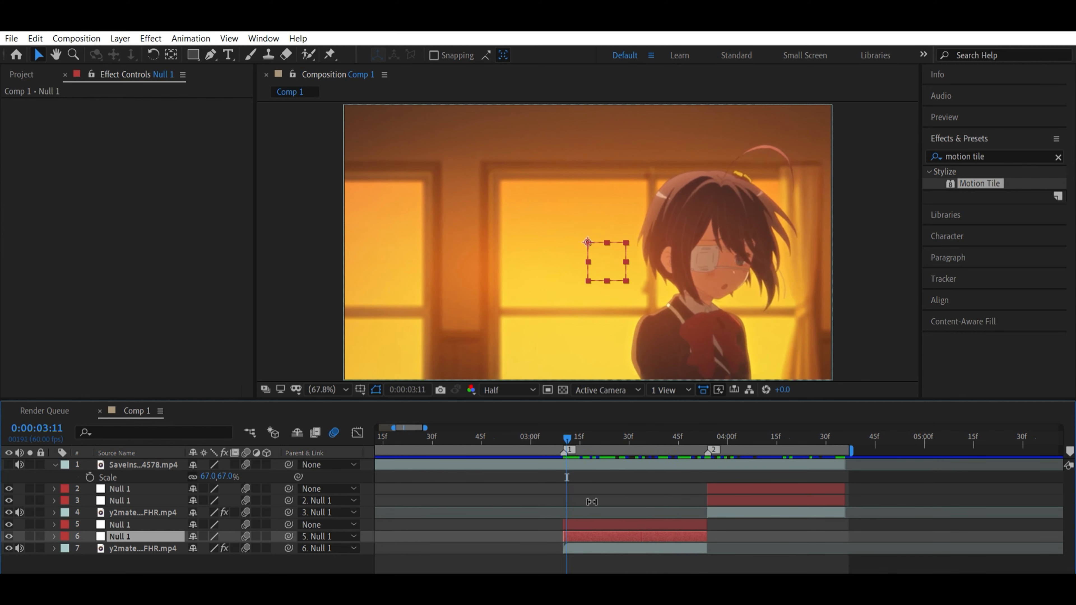
key("ctrl+Down")
key("p")
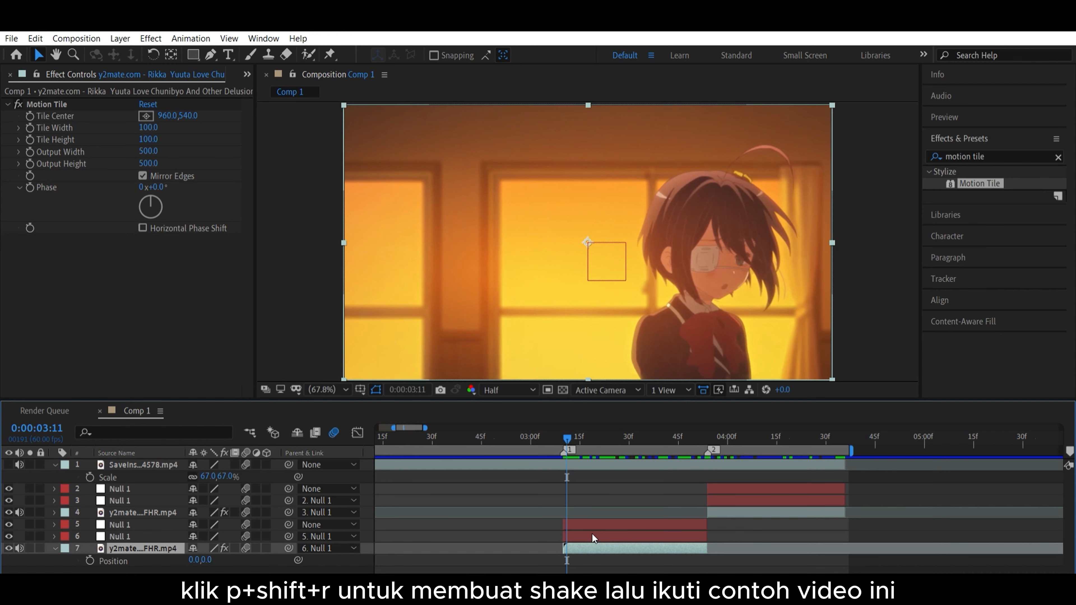
key("shift+r")
Move the playhead to 0:00:02:57 and separate the first y2mate segment's Position into X and Y dimensions.
left_click(561, 430)
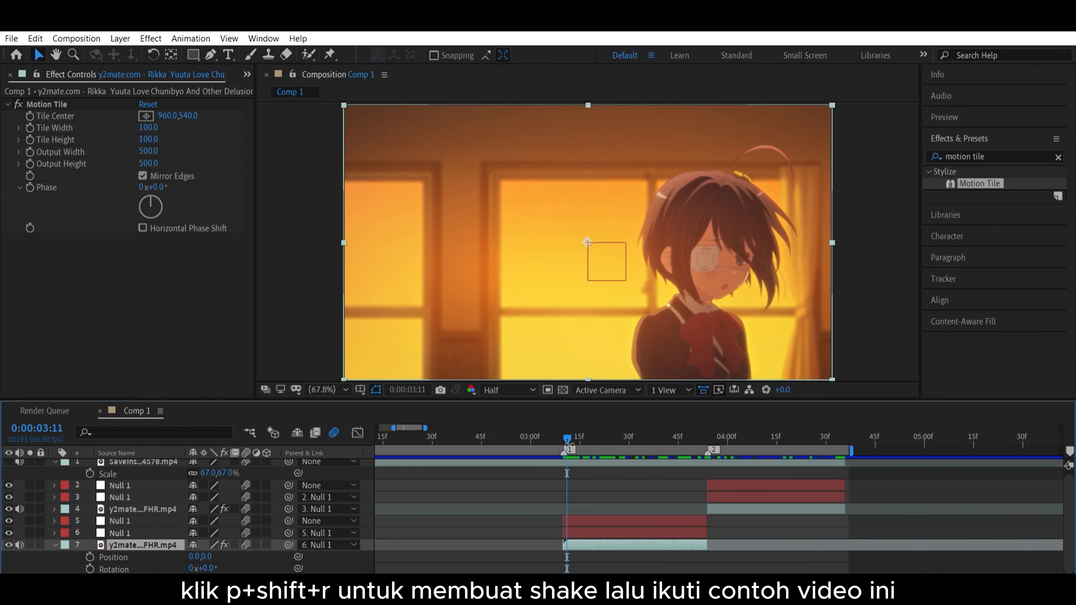
left_click_drag(561, 430, 518, 417)
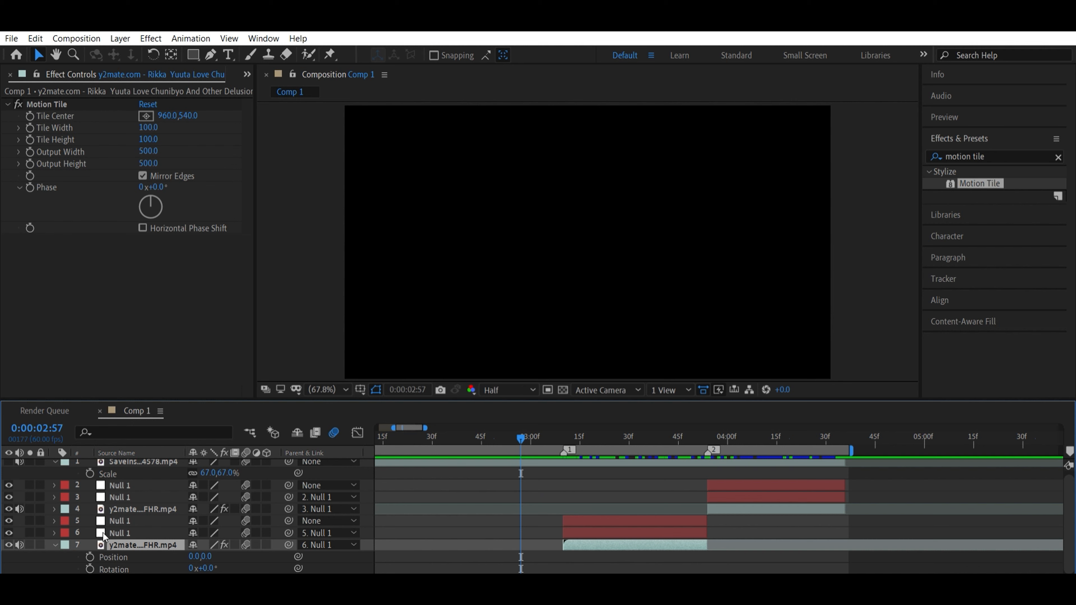
left_click(108, 556)
left_click(195, 373)
scroll(241, 541, "down", 1)
left_click(247, 542)
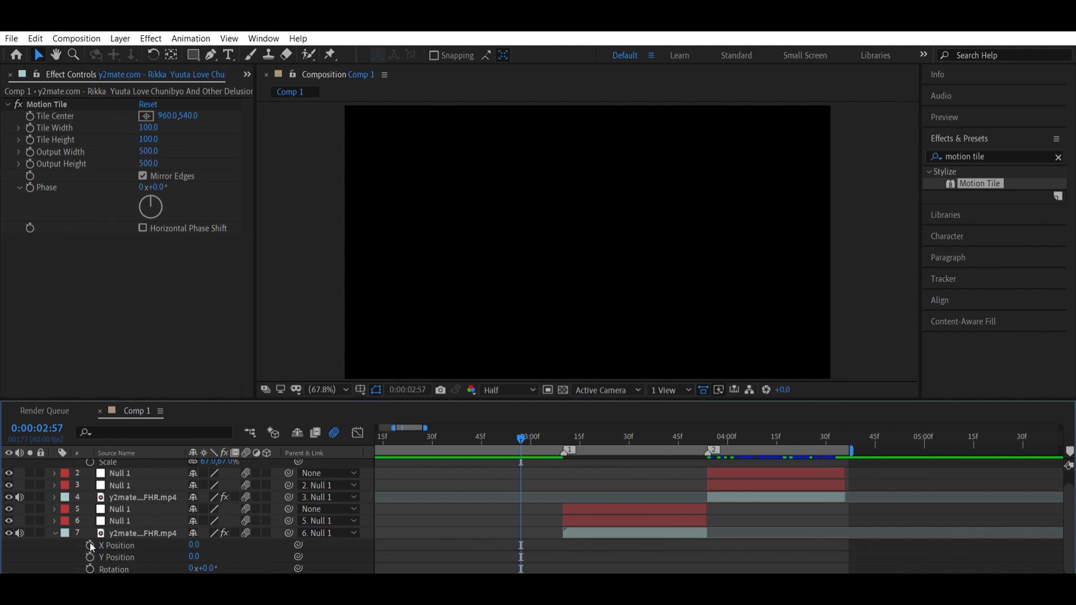
Keyframe the first y2mate segment at 0:00:02:57 with Y Position 200 and Rotation 4°.
left_click(90, 556)
left_click(89, 568)
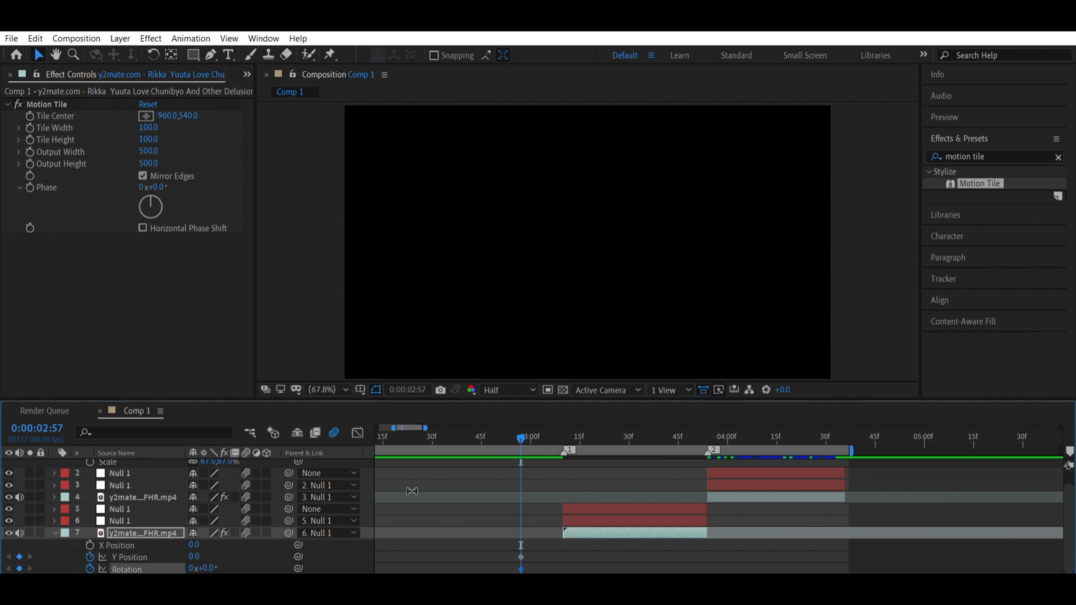
left_click(203, 541)
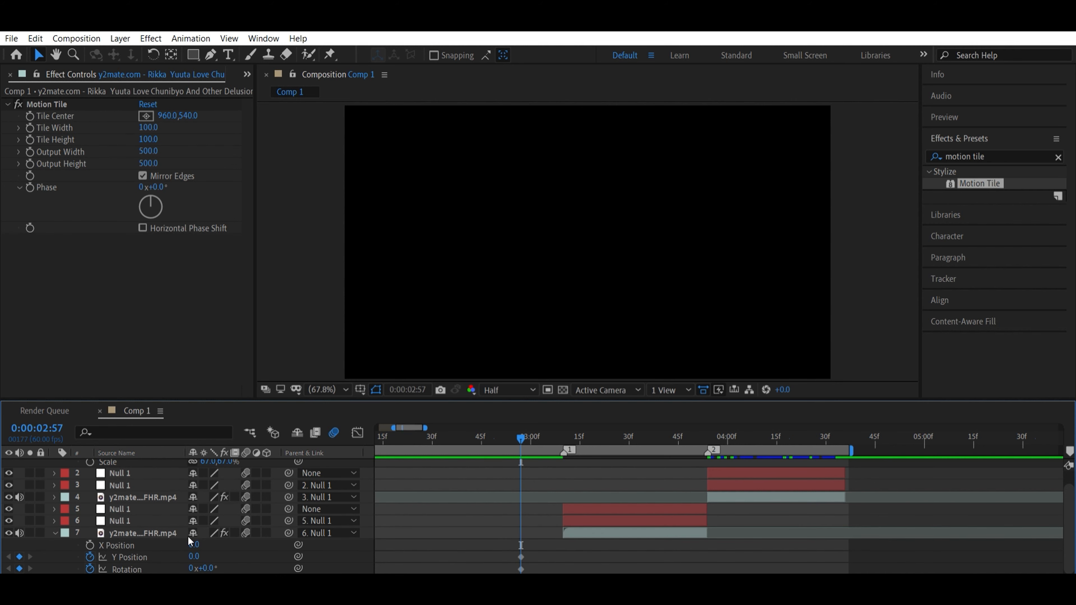
left_click(196, 555)
key("BackSpace")
type("200")
left_click(204, 568)
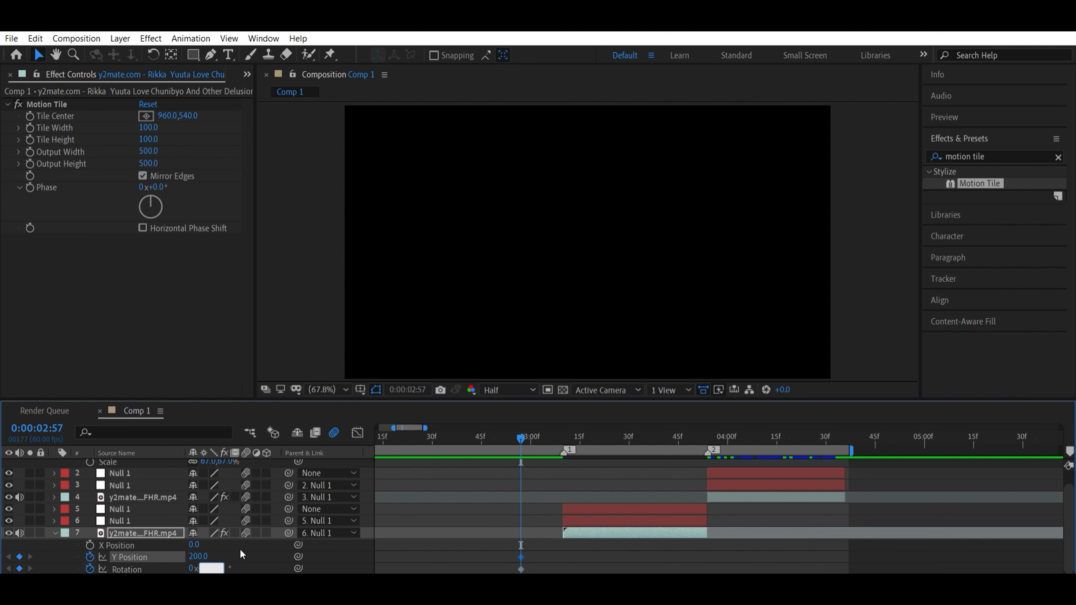
left_click(256, 544)
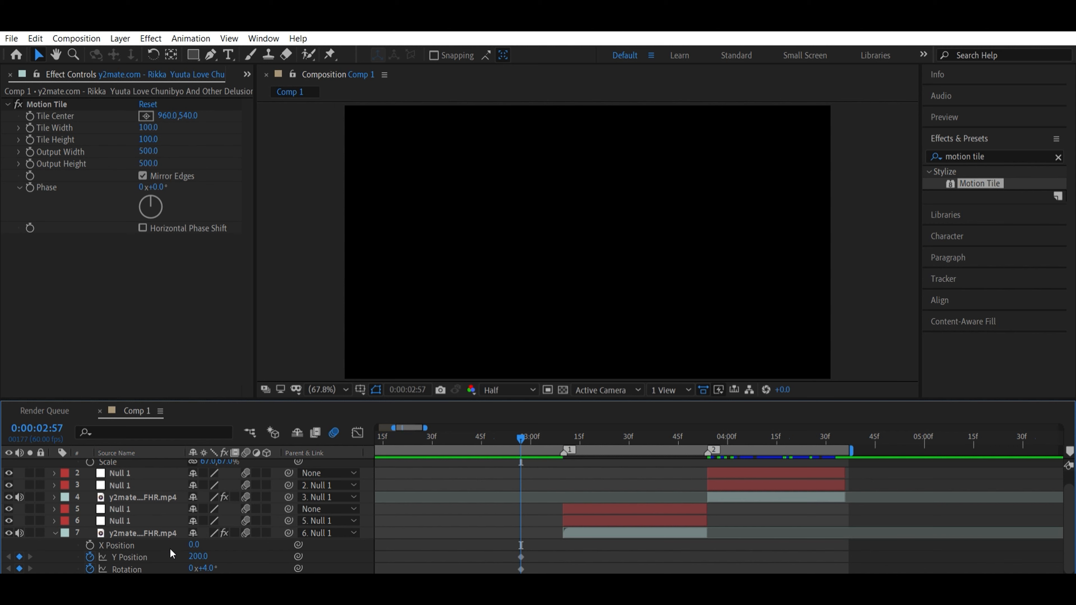
Add keyframes to the first y2mate segment at 0:00:03:41 with Y Position -70 and Rotation -4°.
left_click_drag(606, 430, 666, 425)
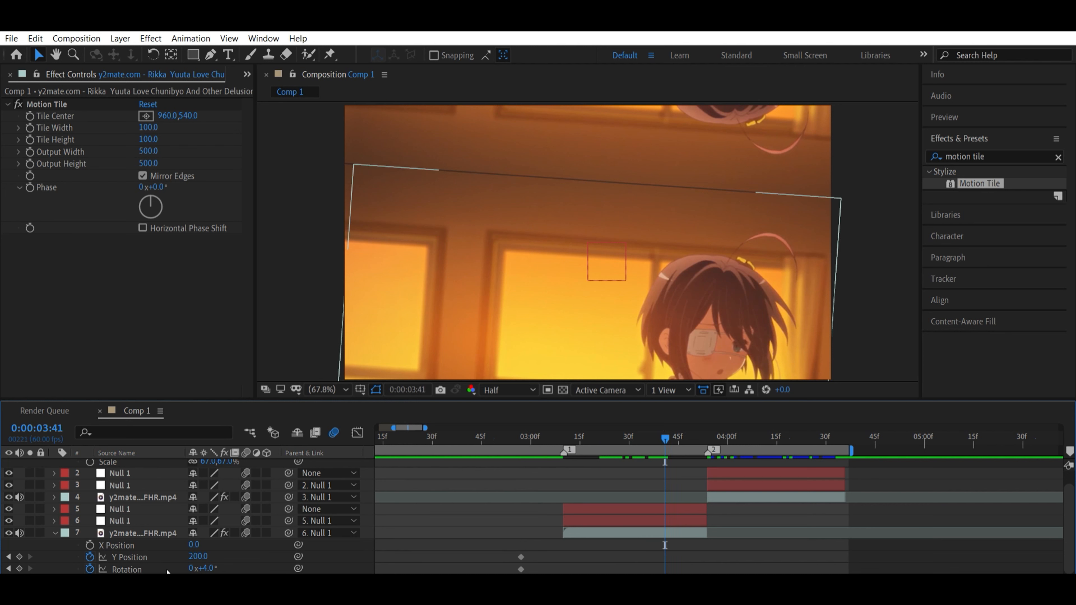
left_click(19, 557)
left_click(20, 569)
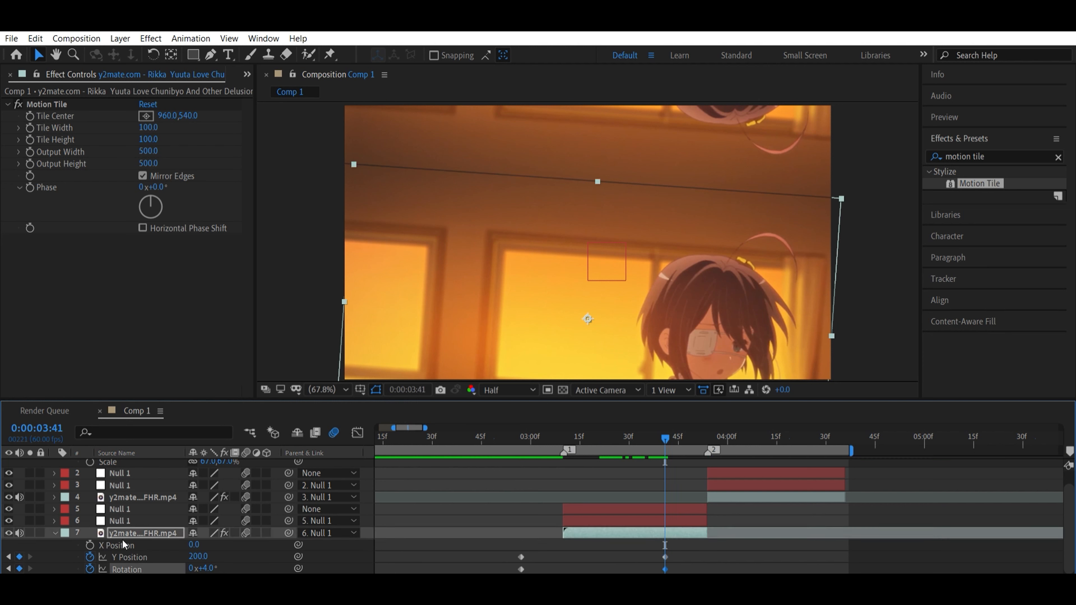
left_click(204, 555)
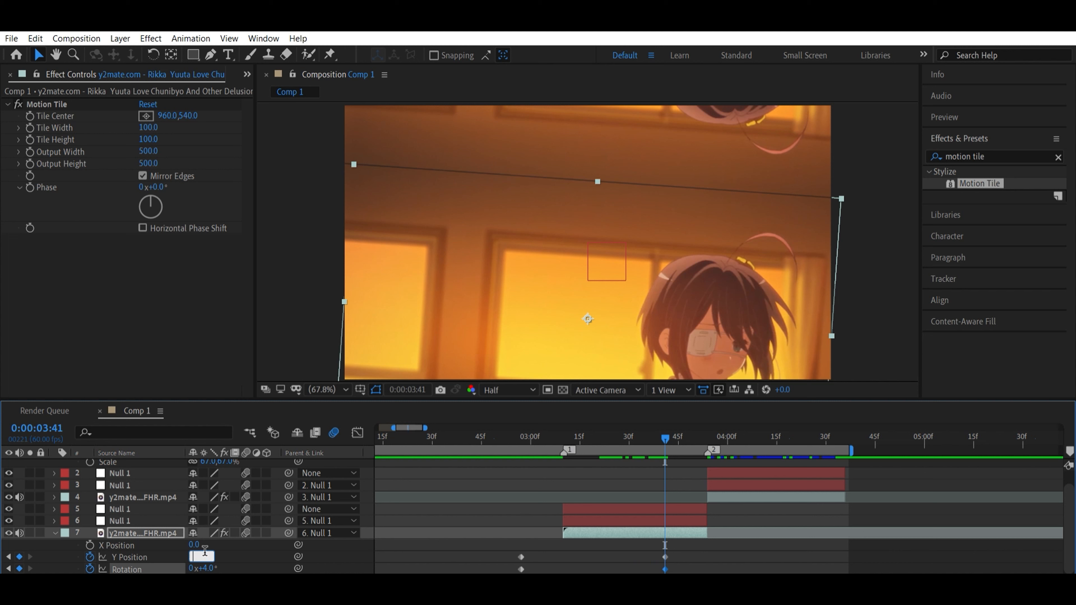
type("-70")
left_click(213, 564)
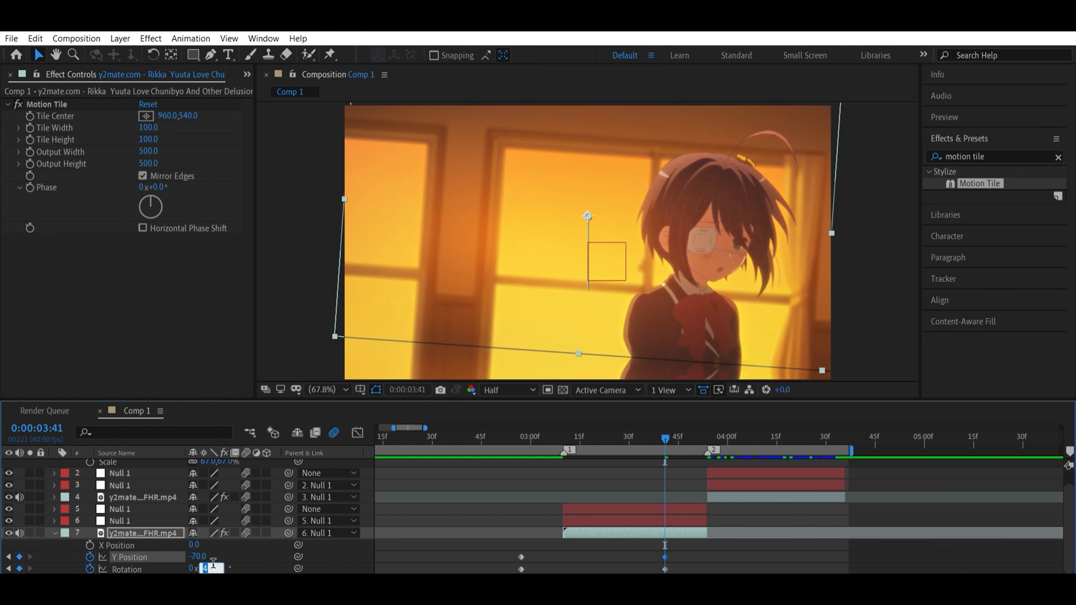
type("-4")
key("Return")
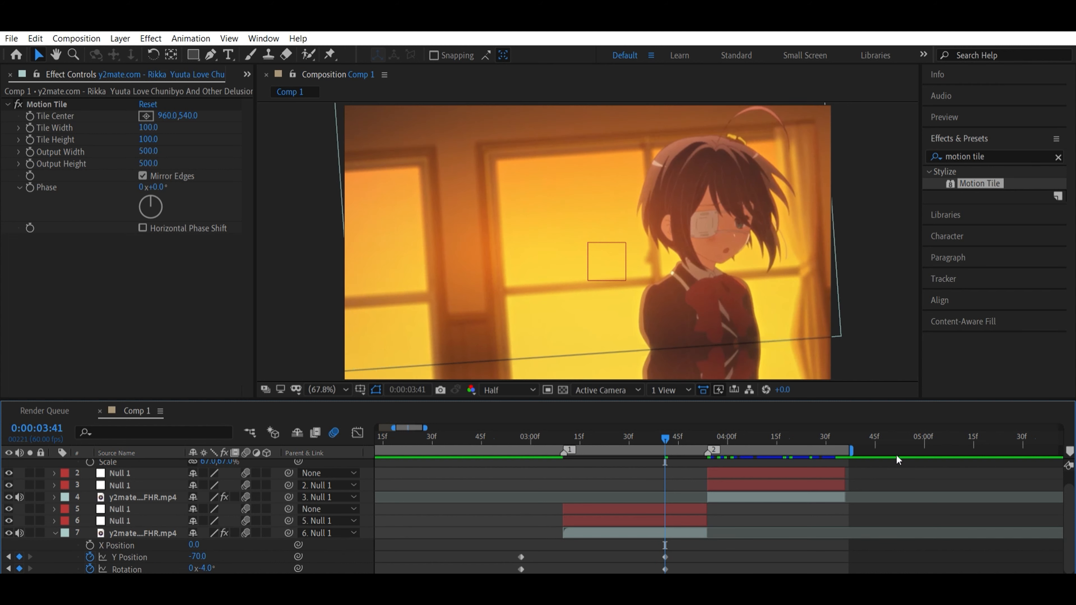
Add keyframes to the first y2mate segment at 0:00:04:02 with Y Position 100 and Rotation 2°.
left_click_drag(697, 434, 734, 419)
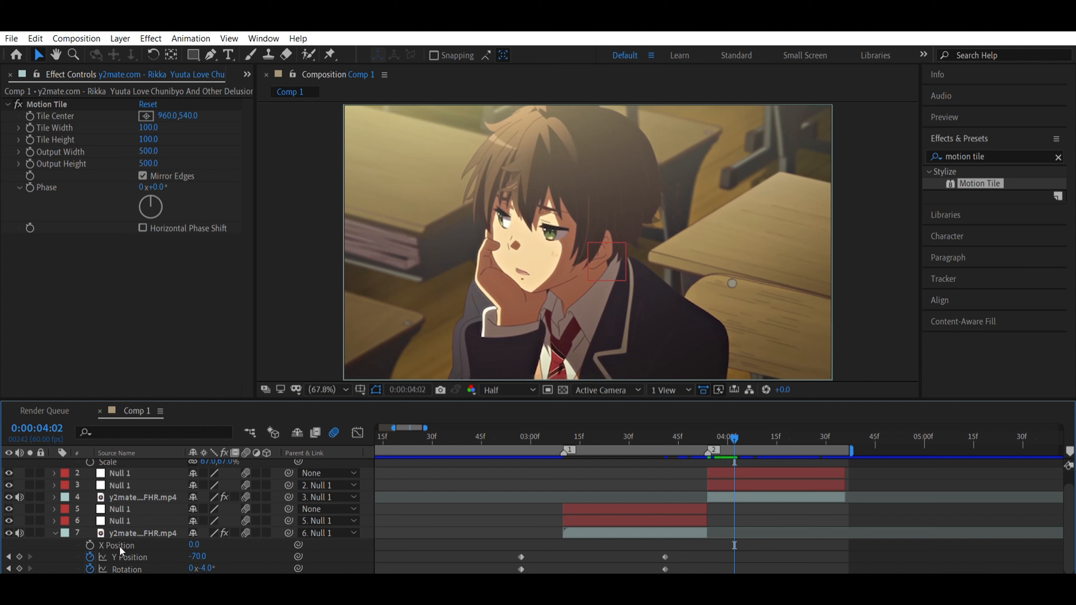
left_click(19, 557)
left_click(19, 568)
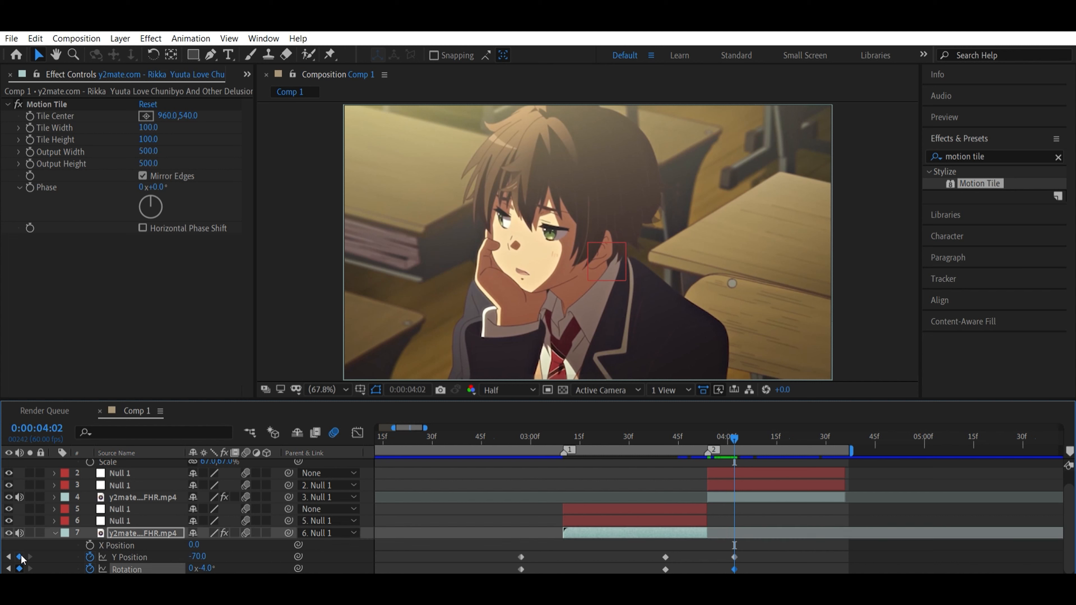
left_click(198, 557)
key("BackSpace")
type("100")
key("Tab")
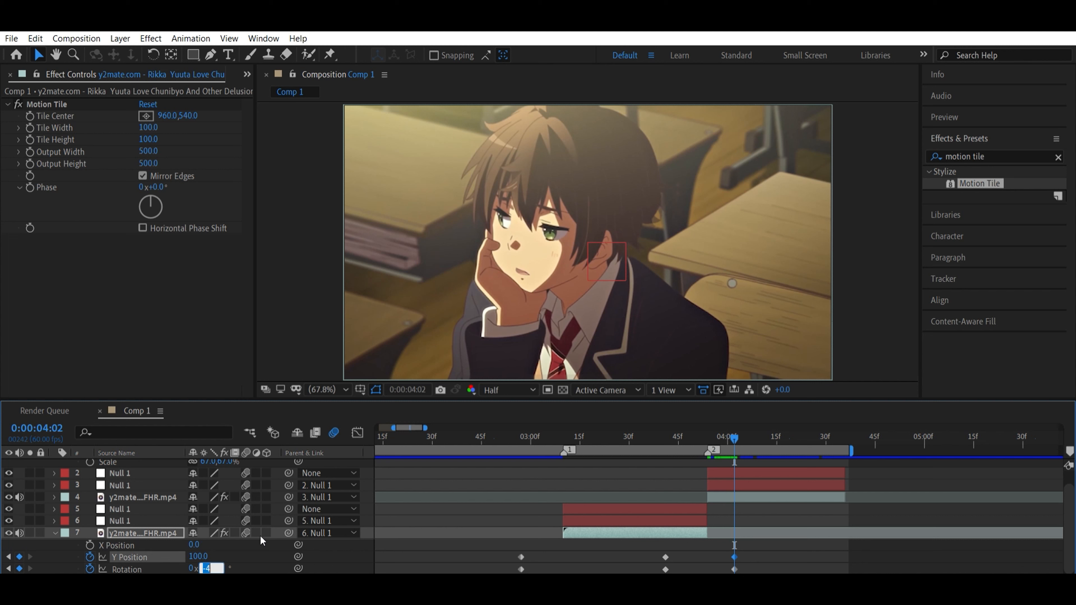
type("2")
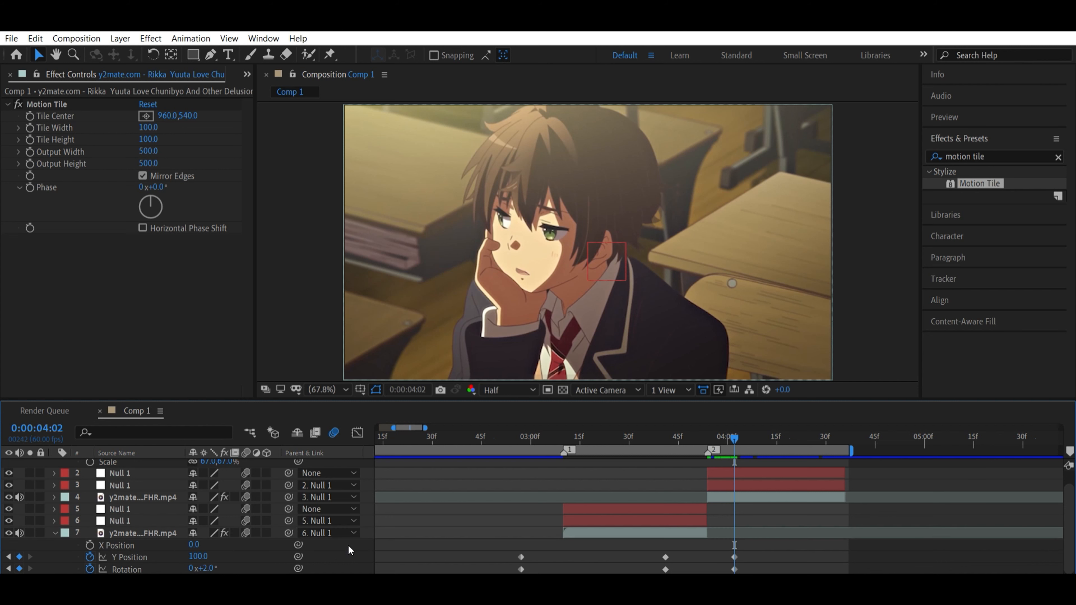
Apply Easy Ease to all Y Position and Rotation keyframes of the first y2mate segment and preview the shake.
left_click_drag(461, 553, 770, 564)
key("F9")
left_click_drag(653, 434, 528, 432)
key("space")
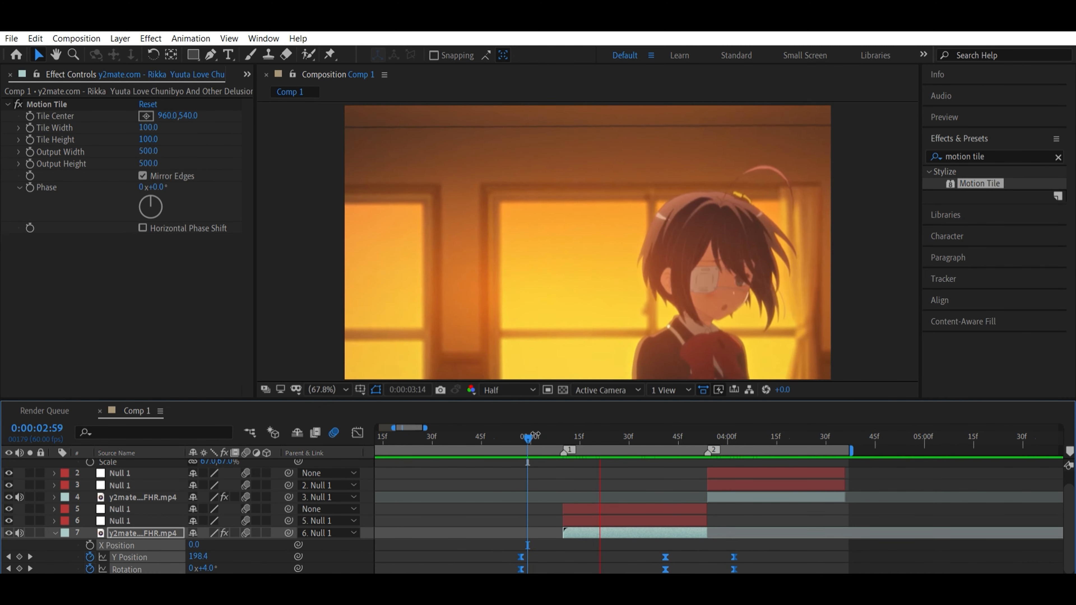
key("space")
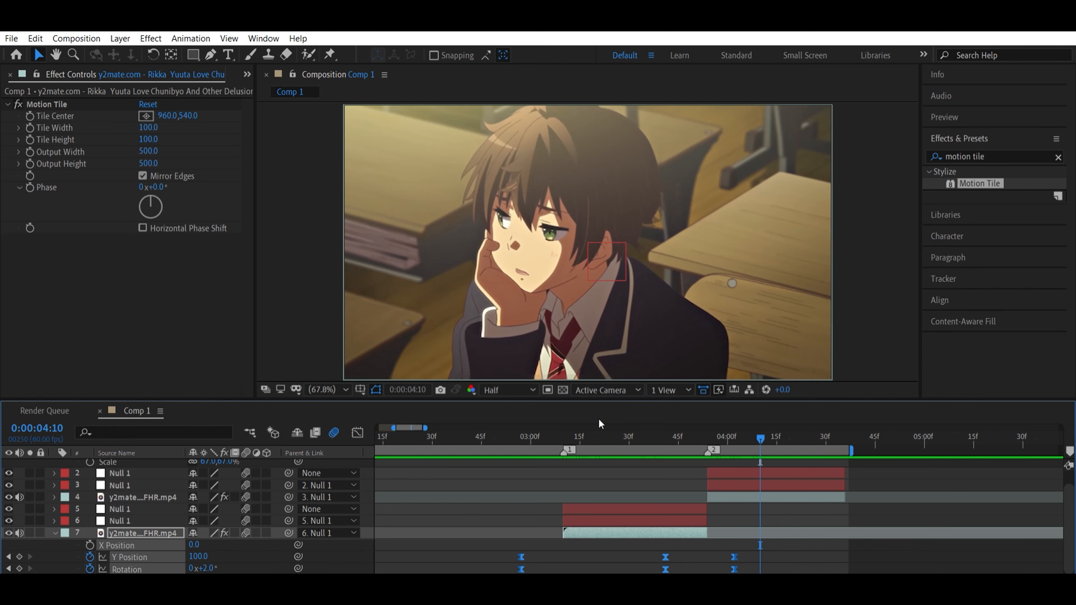
Add a Scale keyframe at 0:00:03:51 to the null on layer 6.
left_click_drag(602, 427, 694, 423)
left_click(685, 520)
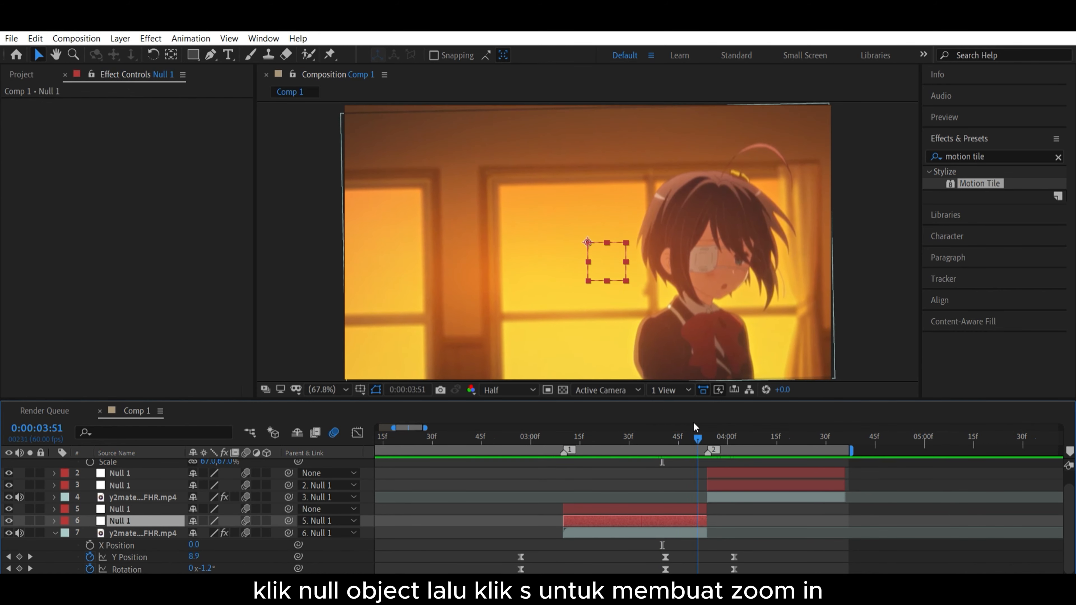
key("s")
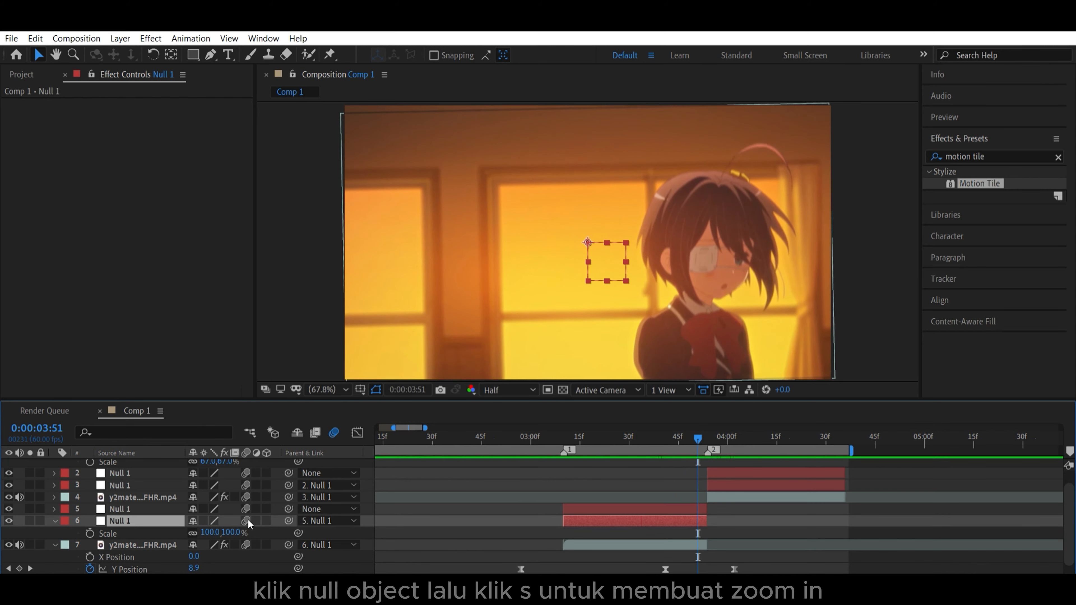
left_click(89, 533)
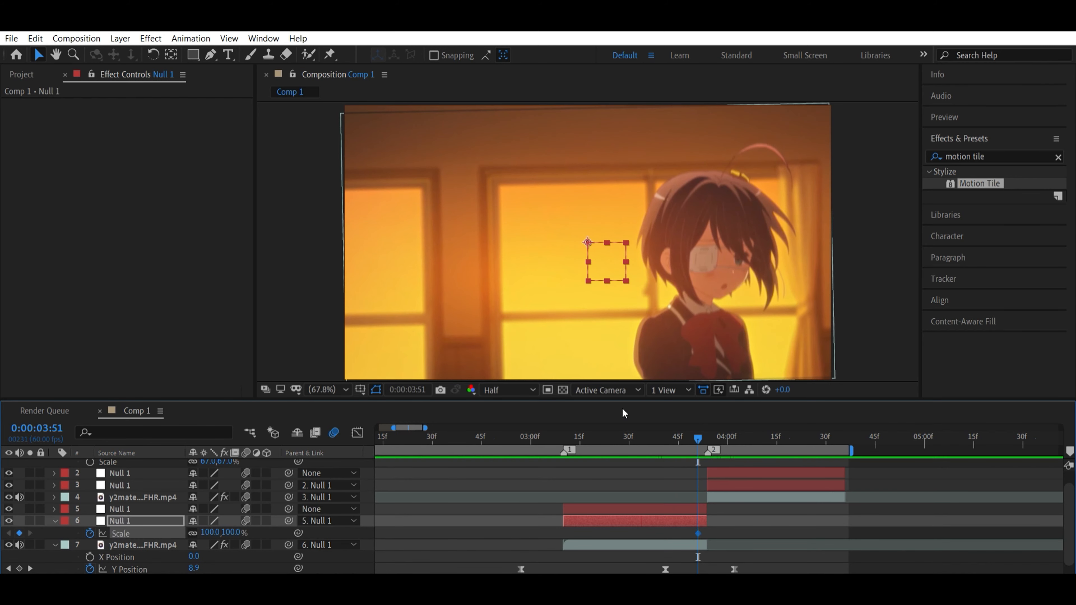
Set the layer 6 null's Scale to 500% at 0:00:03:10 and apply Easy Ease to both Scale keyframes.
left_click_drag(588, 434, 565, 433)
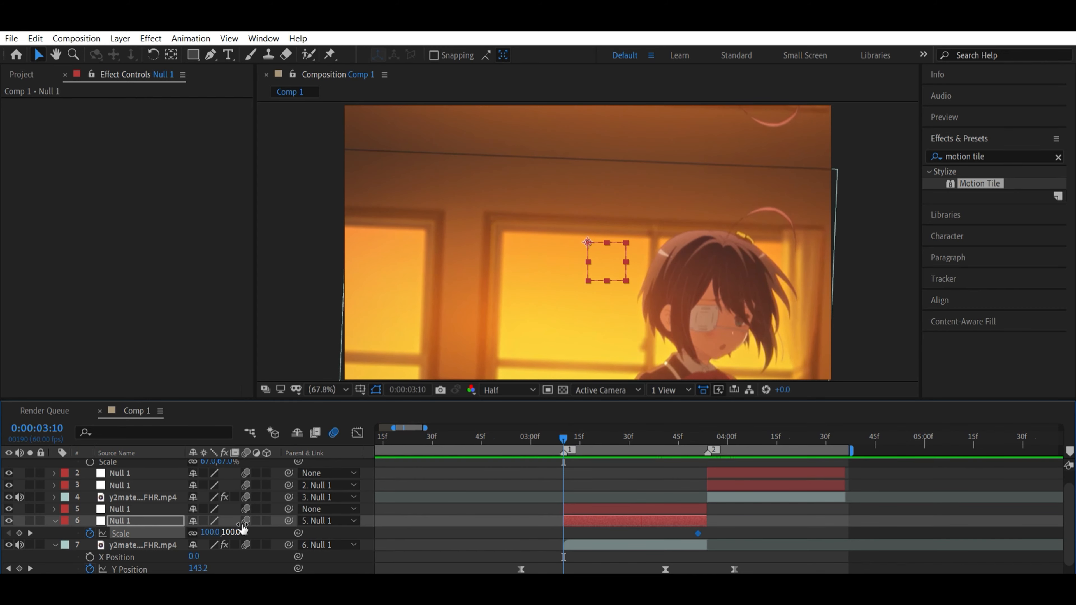
left_click_drag(239, 533, 455, 518)
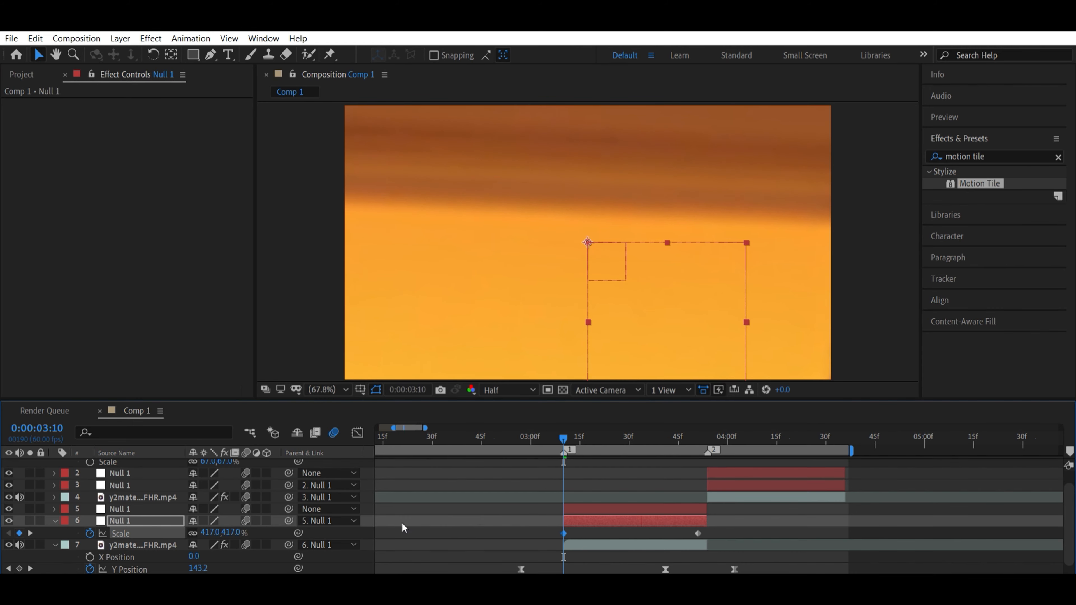
left_click(236, 527)
key("BackSpace")
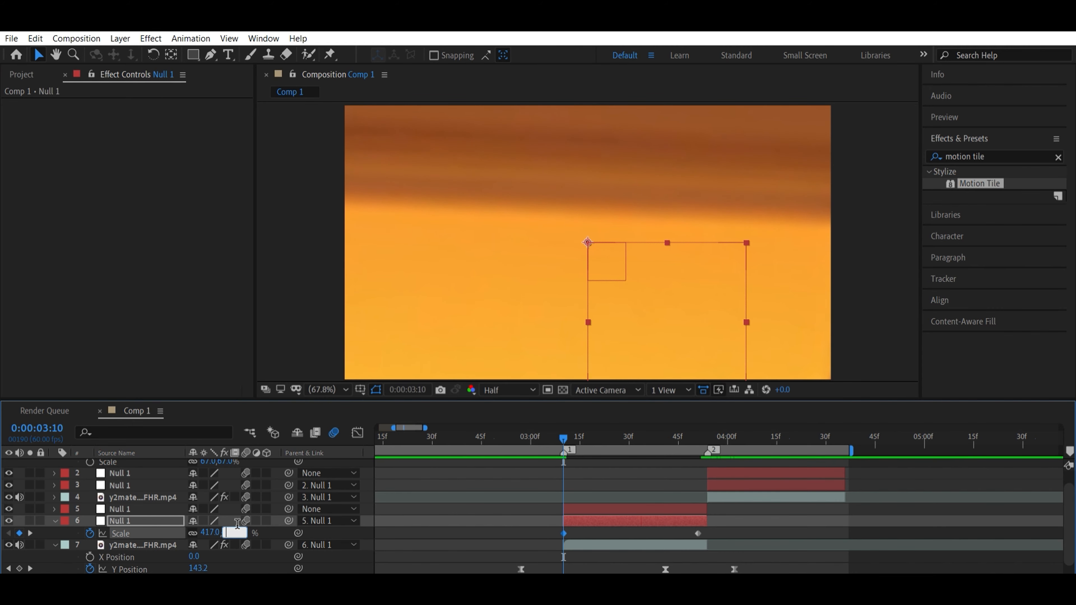
type("500")
left_click(359, 516)
left_click_drag(537, 533, 729, 525)
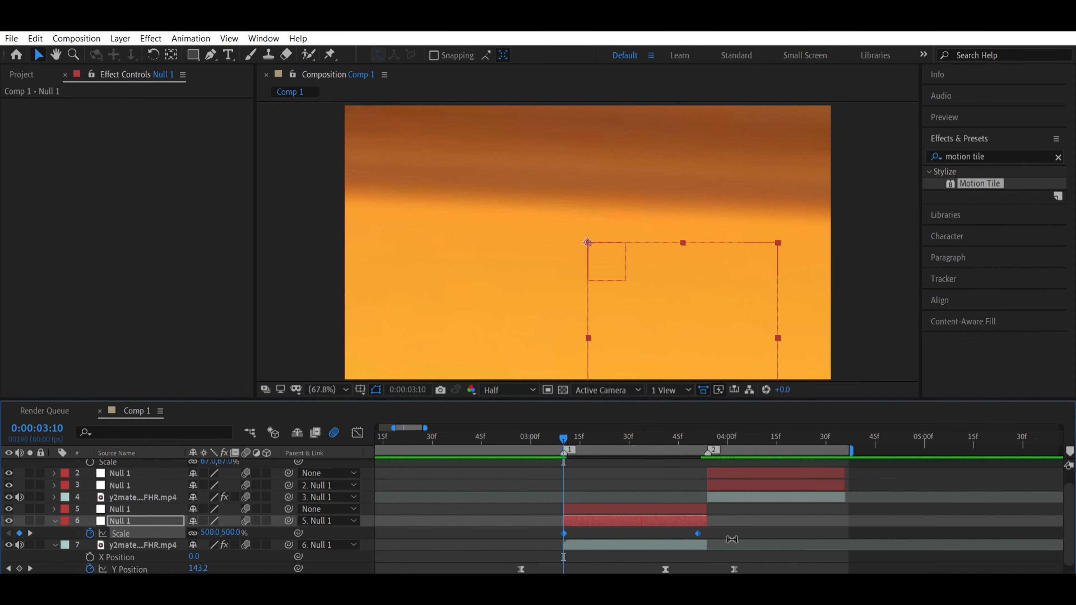
key("F9")
Reshape the layer 6 null's Scale curve in the graph editor into a steep initial drop with a long, flat ease-out.
left_click_drag(601, 435, 606, 427)
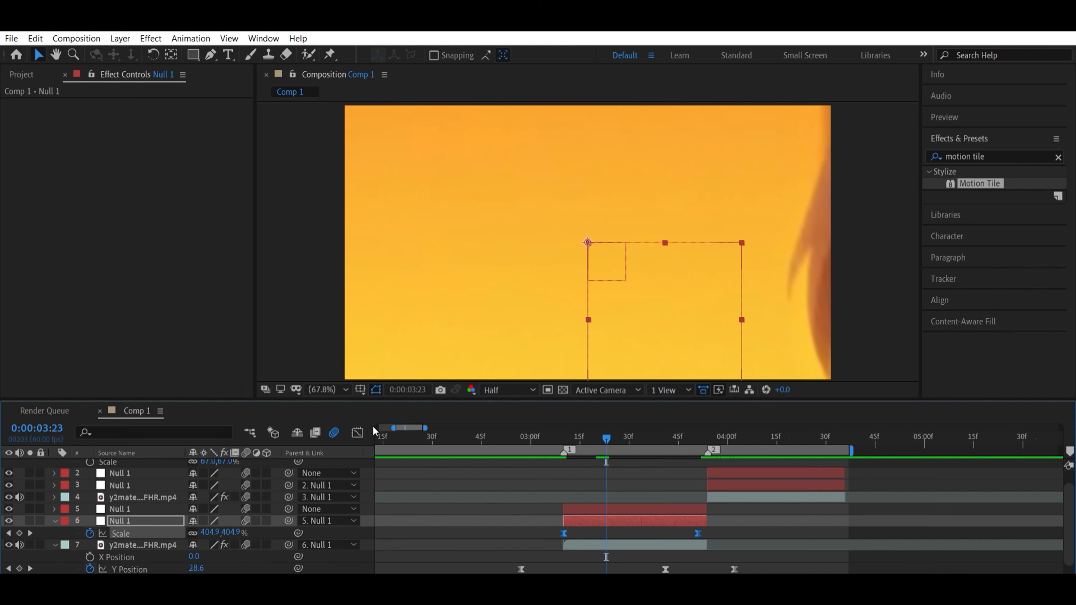
left_click(358, 433)
left_click_drag(516, 459, 701, 555)
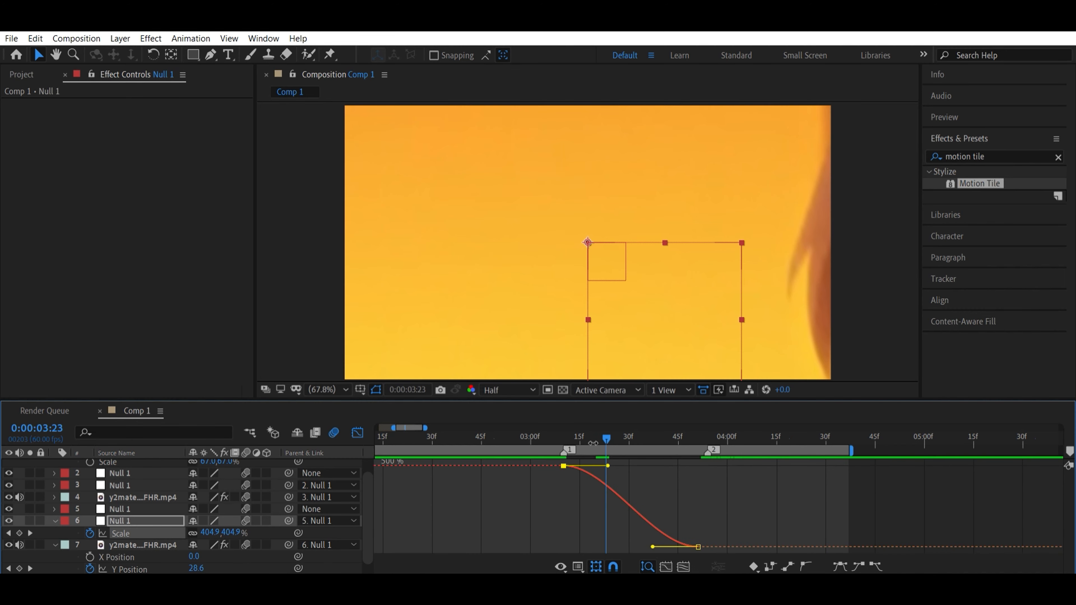
left_click_drag(607, 465, 565, 542)
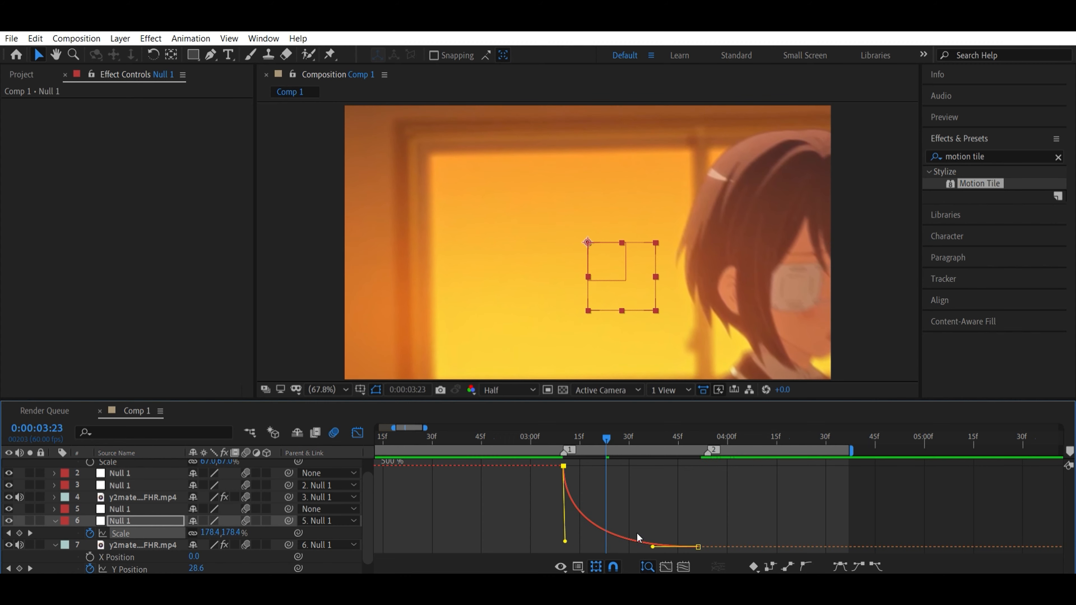
left_click_drag(654, 544, 579, 535)
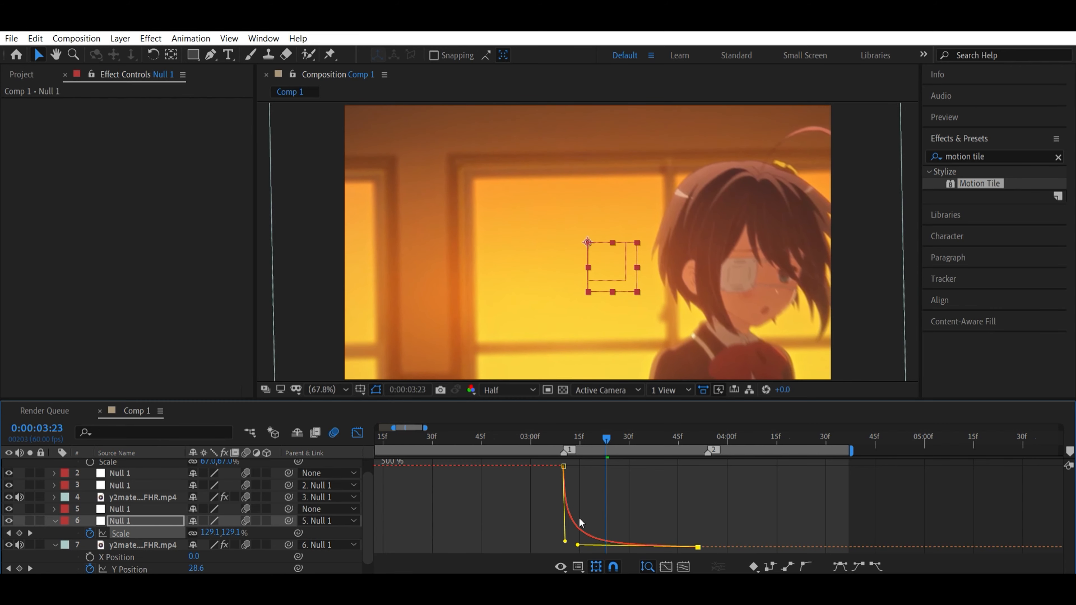
left_click_drag(590, 430, 528, 478)
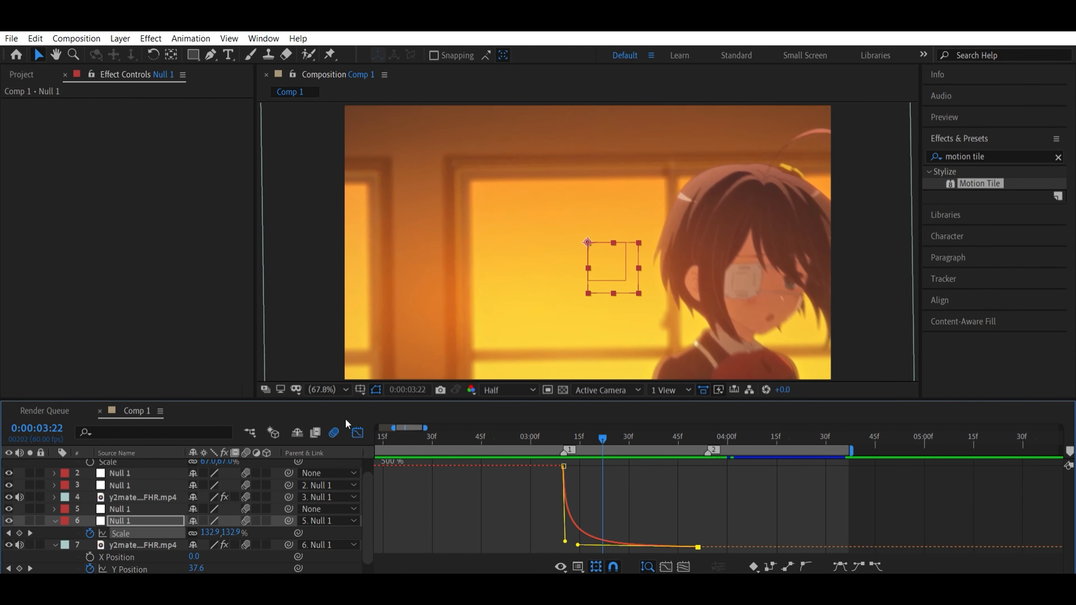
key("shift+F3")
Reveal the Position property of the null on layer 5 and try keyframing it at 0:00:03:12.
left_click(570, 436)
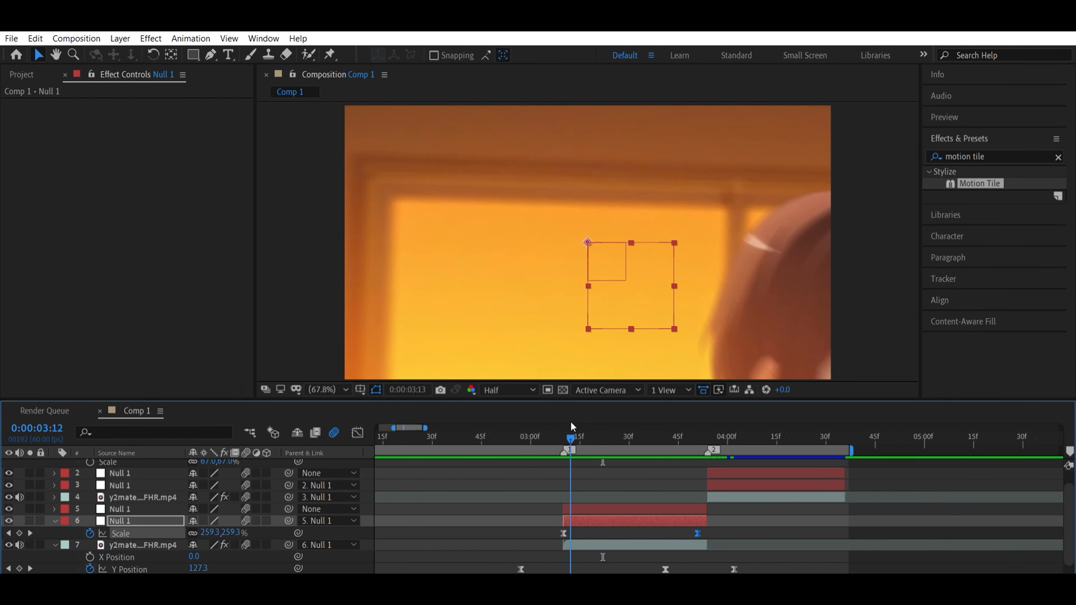
left_click(579, 508)
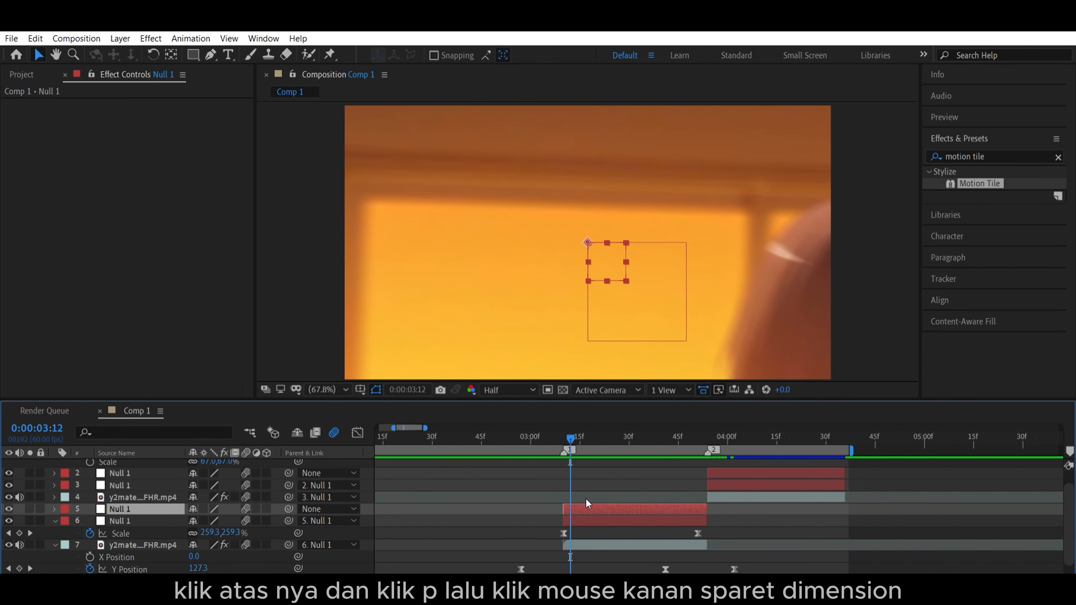
key("s")
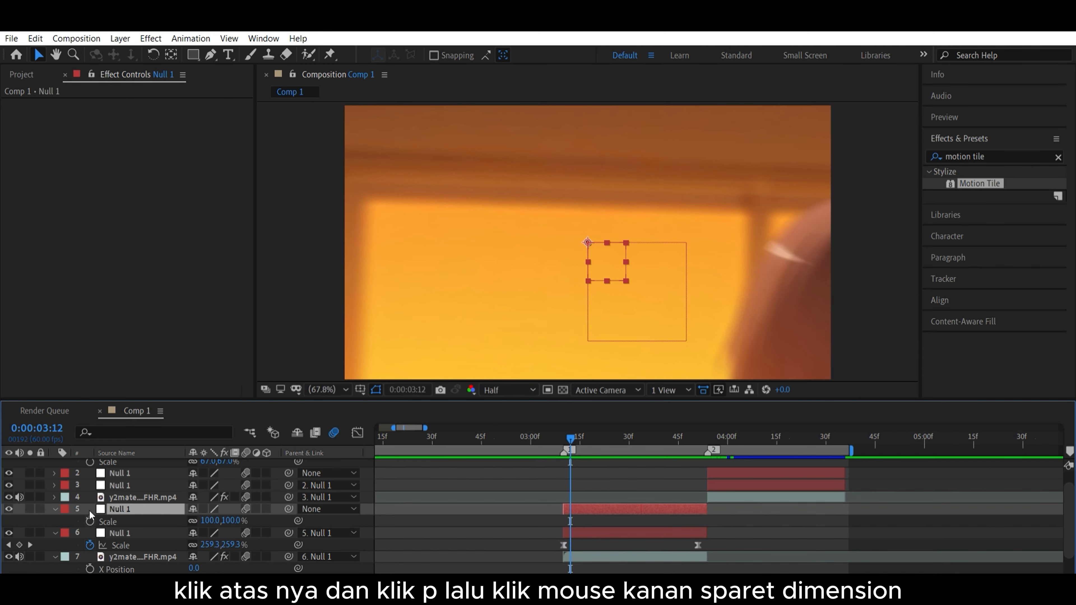
key("s")
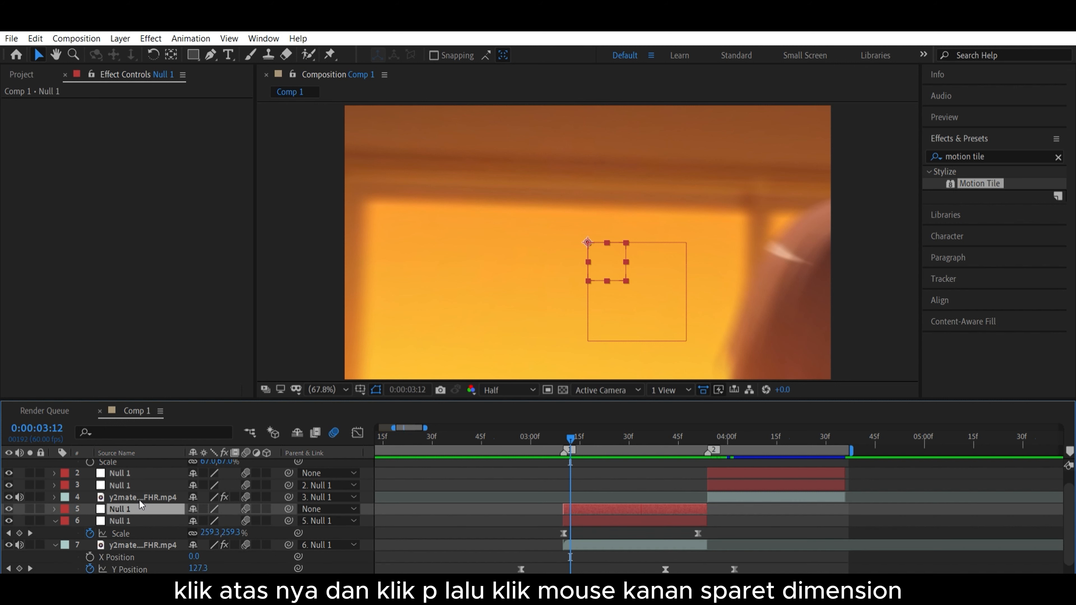
key("p")
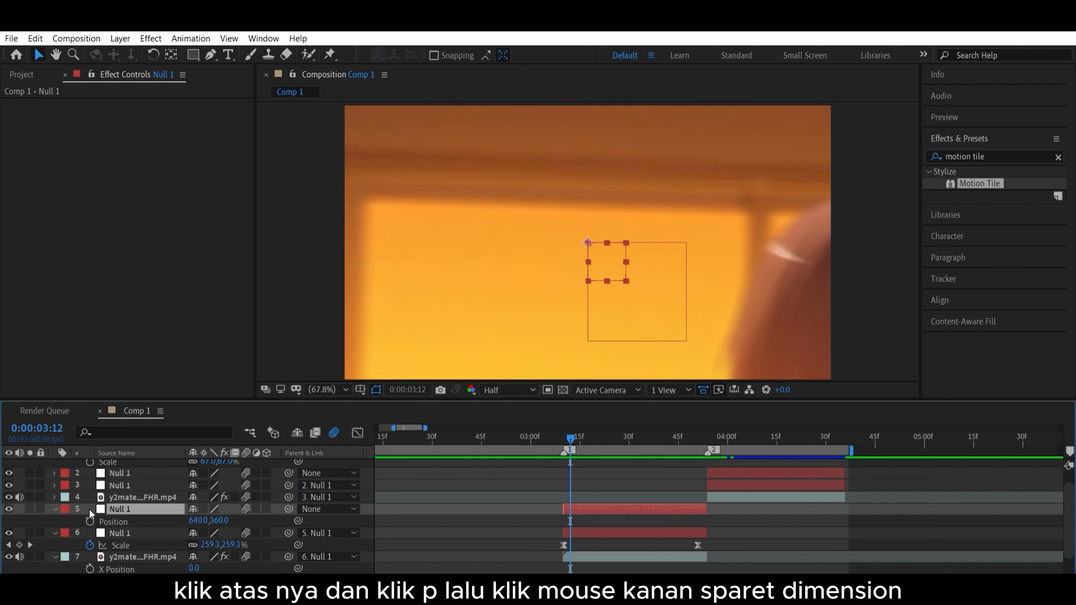
left_click(90, 520)
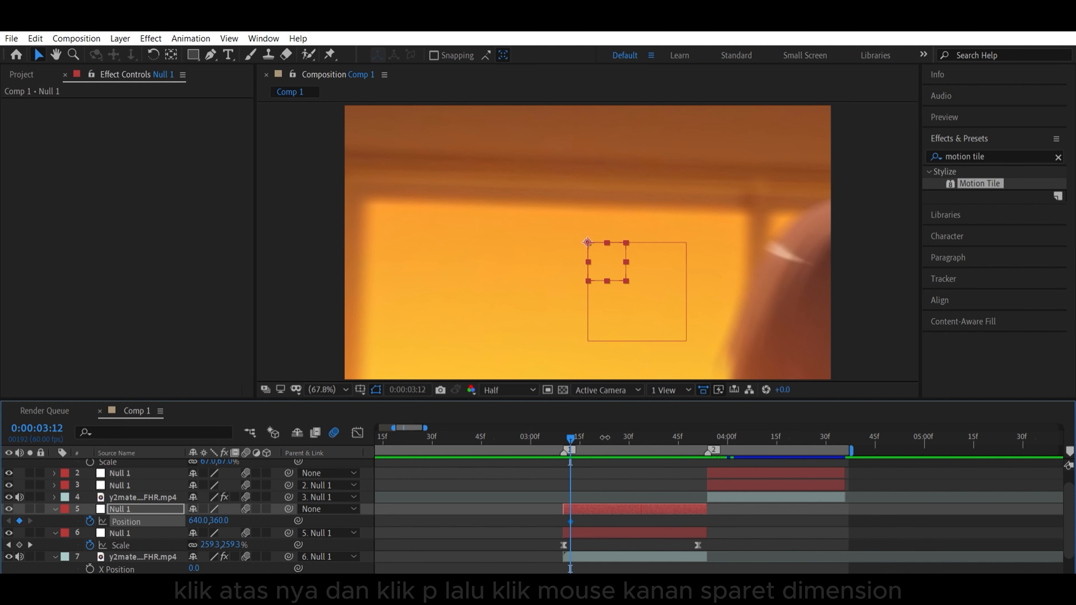
left_click_drag(601, 436, 703, 439)
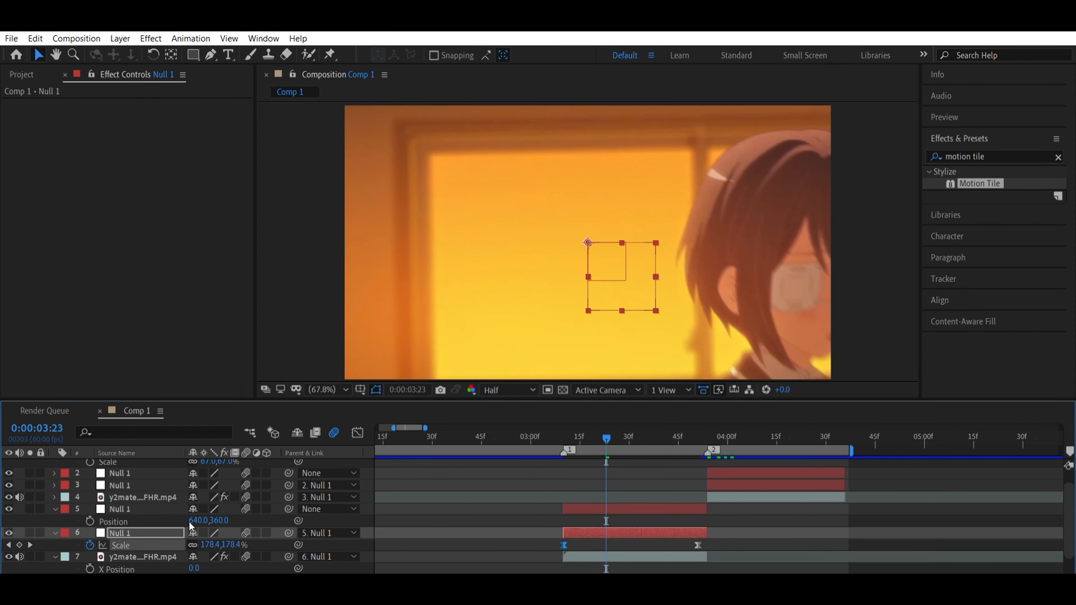
Separate the layer 5 null's Position into X and Y dimensions, with the current time at 0:00:03:12.
left_click_drag(607, 426, 570, 425)
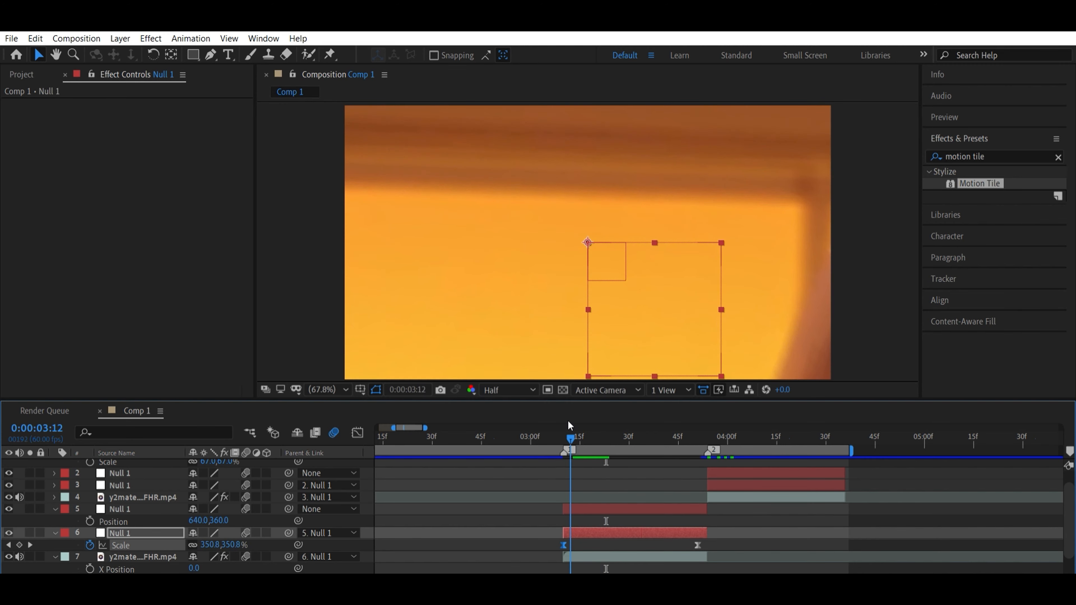
left_click(69, 507)
left_click(94, 508)
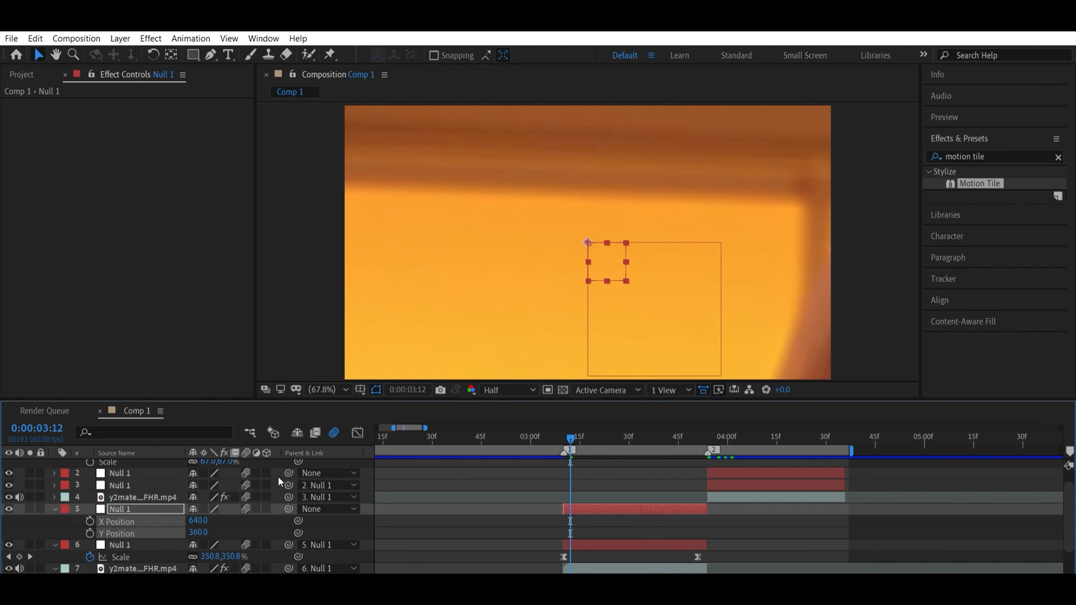
left_click(281, 503)
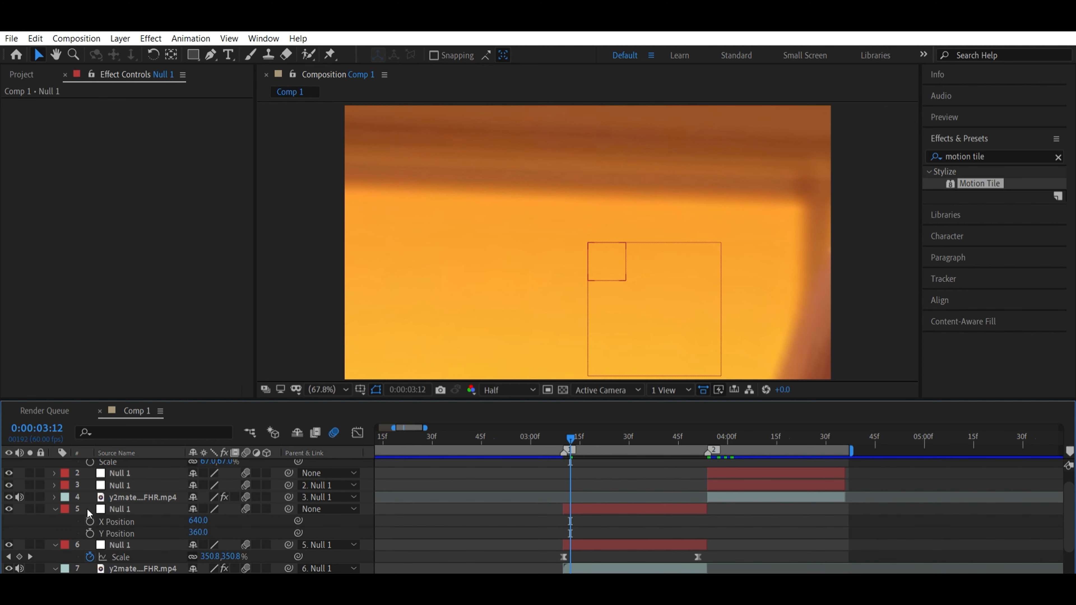
Add an X Position keyframe to the layer 5 null at 0:00:03:12 and set X Position to -2000 at 0:00:03:52.
left_click(89, 521)
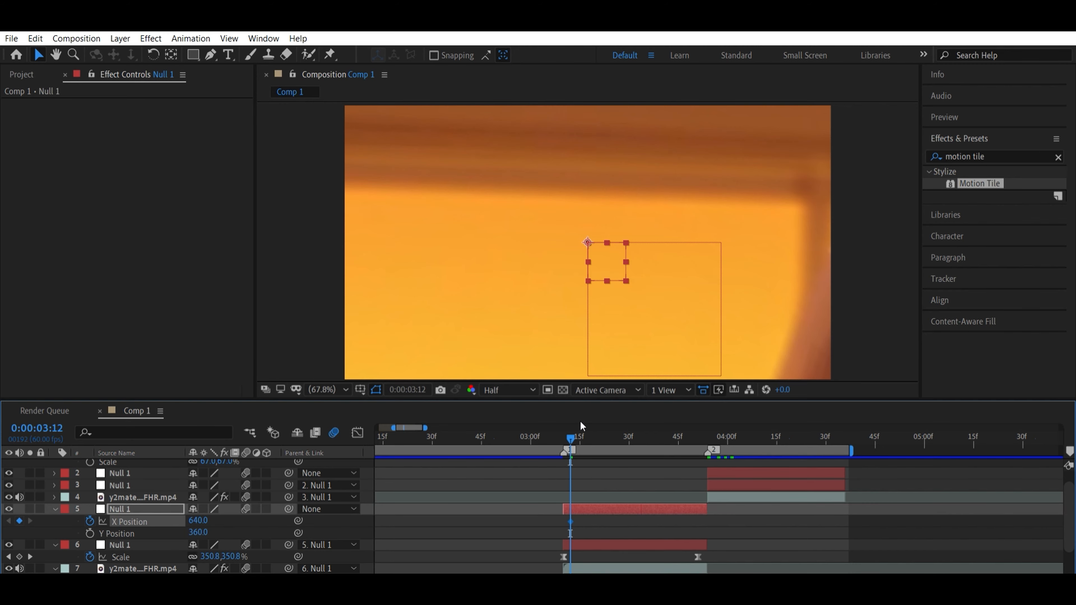
left_click_drag(580, 420, 702, 418)
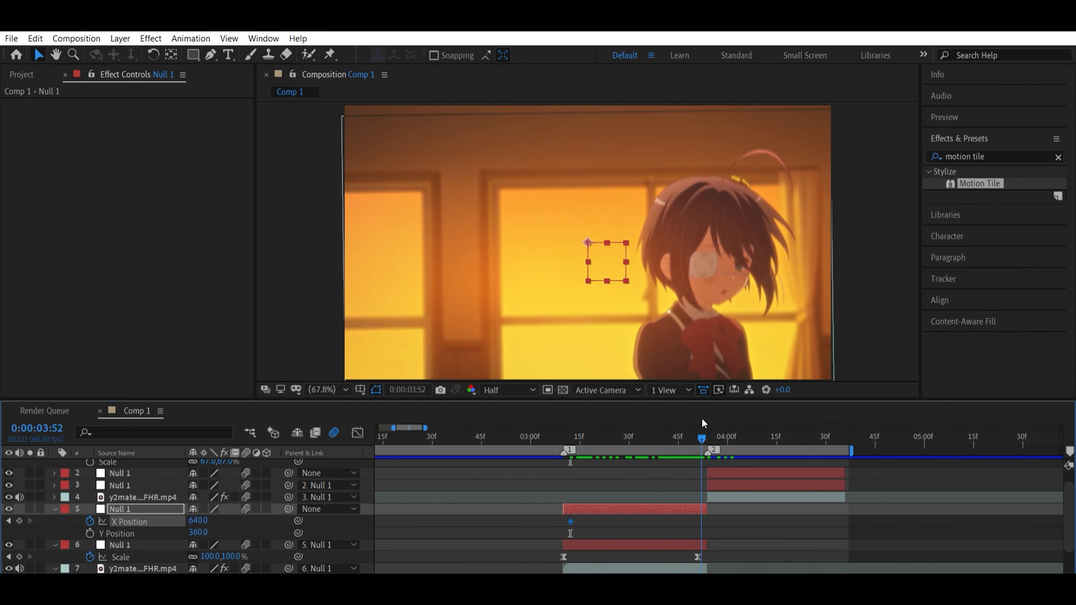
left_click(197, 521)
type("-2000")
left_click(366, 513)
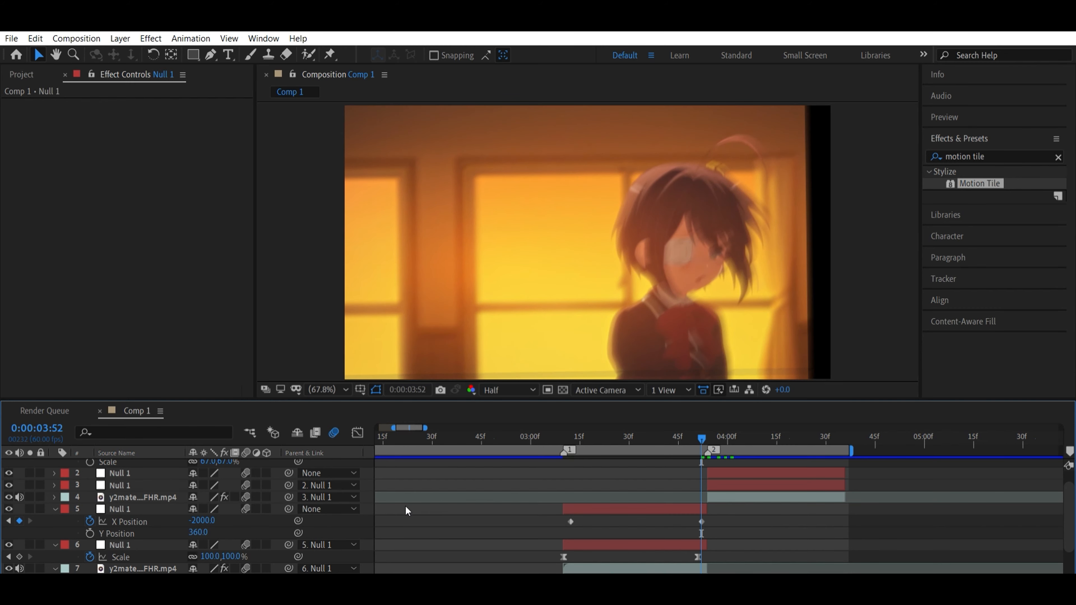
Move the layer 5 null's last X Position keyframe to marker 2 and apply Easy Ease to both keyframes.
left_click_drag(701, 521, 567, 514)
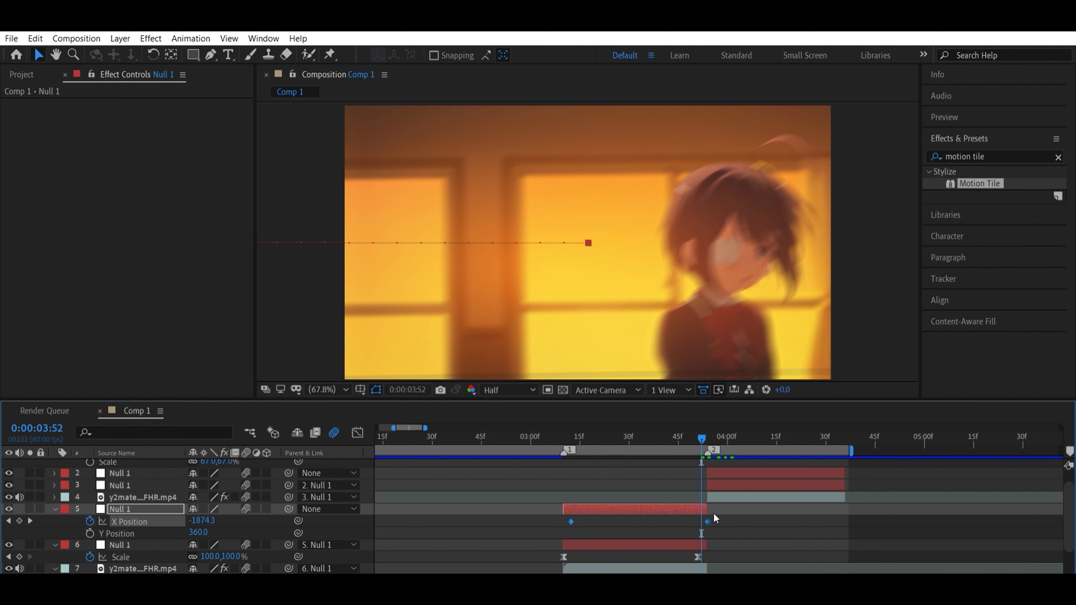
key("F9")
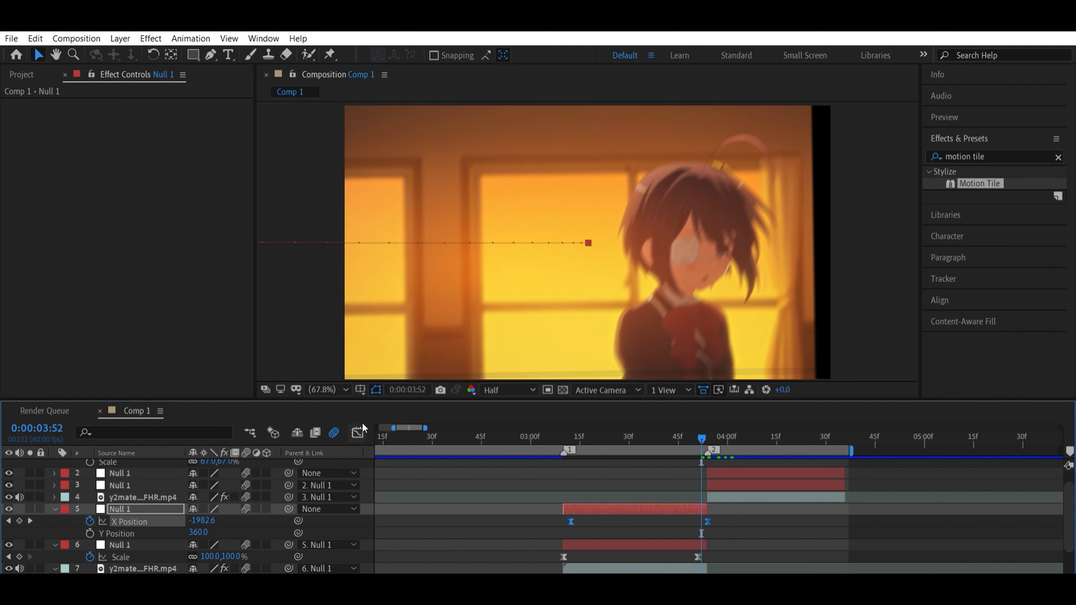
Reshape the layer 5 null's X Position curve in the graph editor into a long, flat start with a steep final drop.
left_click(357, 433)
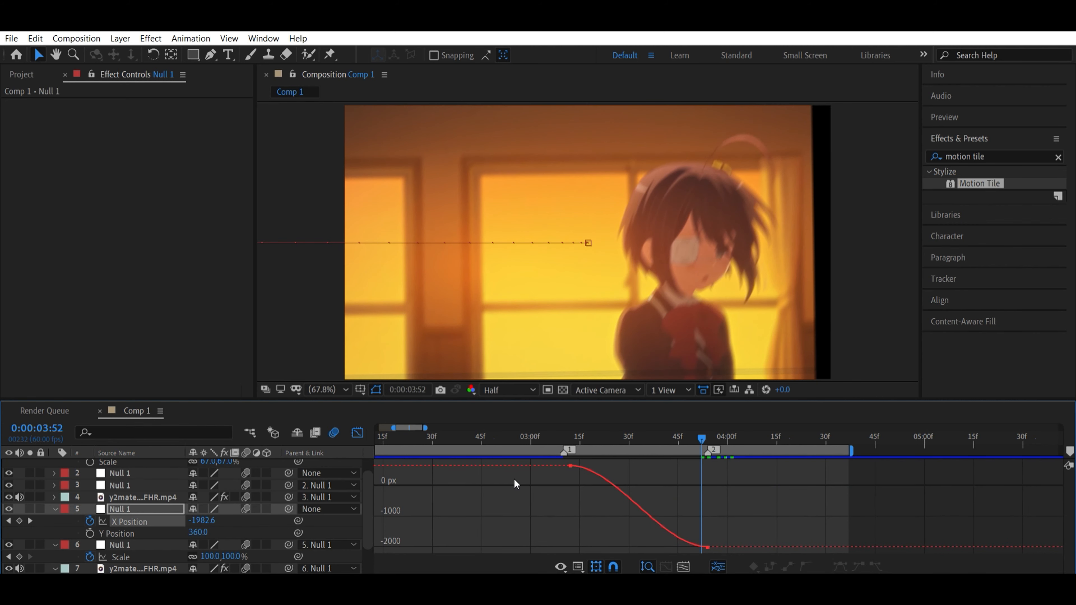
left_click_drag(563, 454, 582, 458)
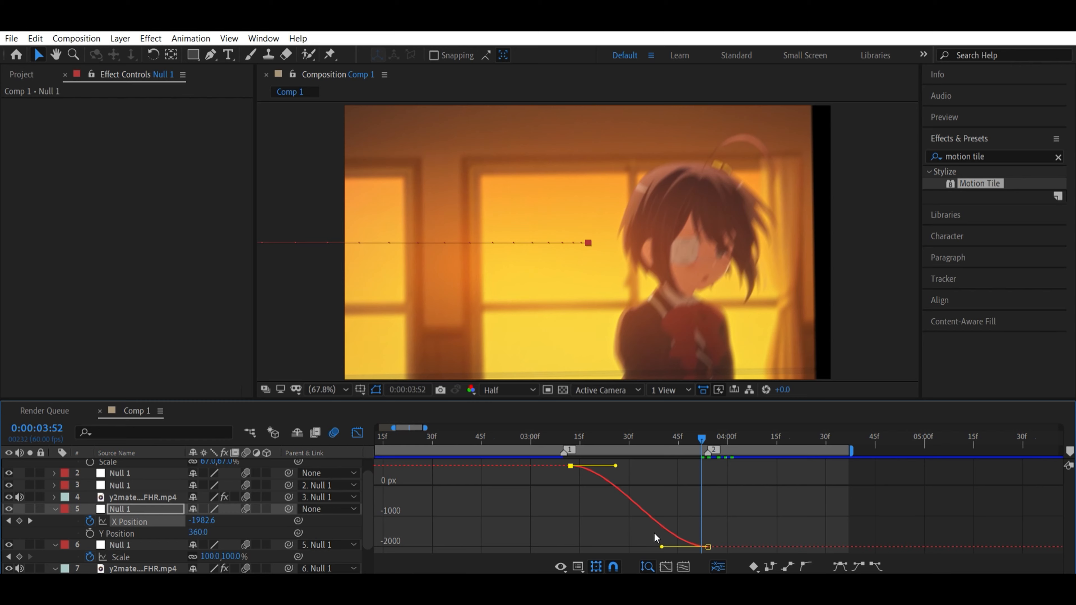
left_click_drag(662, 547, 721, 455)
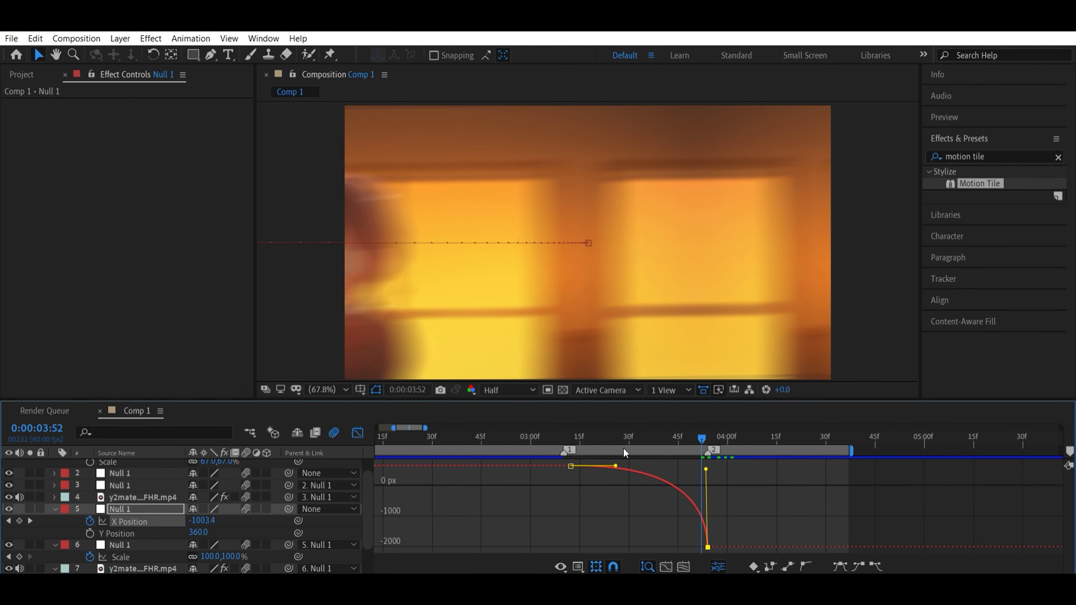
left_click_drag(618, 458, 549, 423)
key("space")
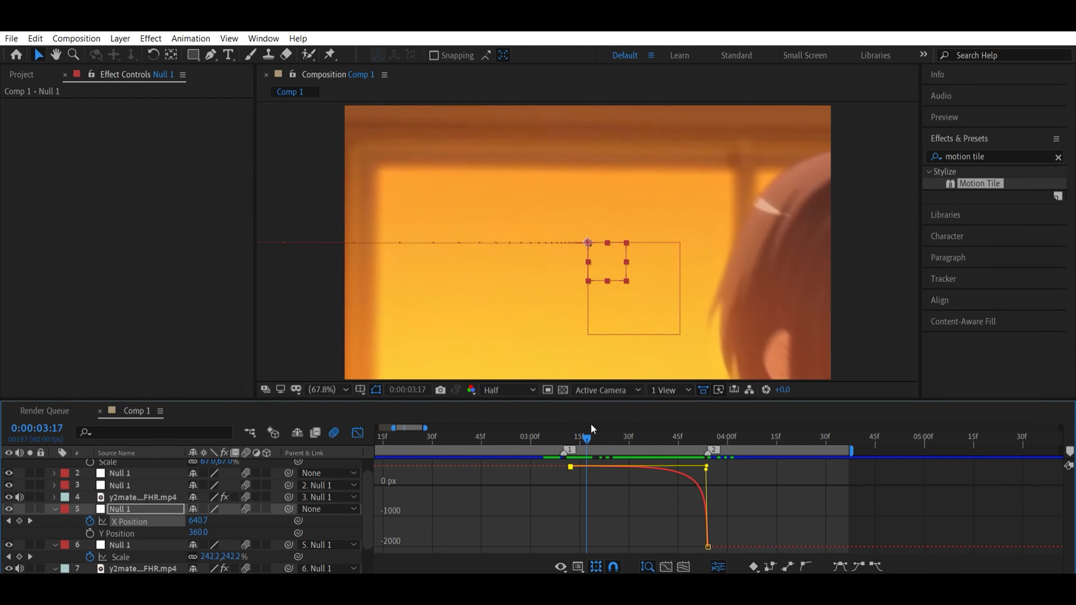
left_click_drag(706, 466, 707, 459)
Lengthen the ease-out of the layer 6 null's Scale curve for a steeper initial drop, preview the result and leave the graph editor.
left_click(136, 545)
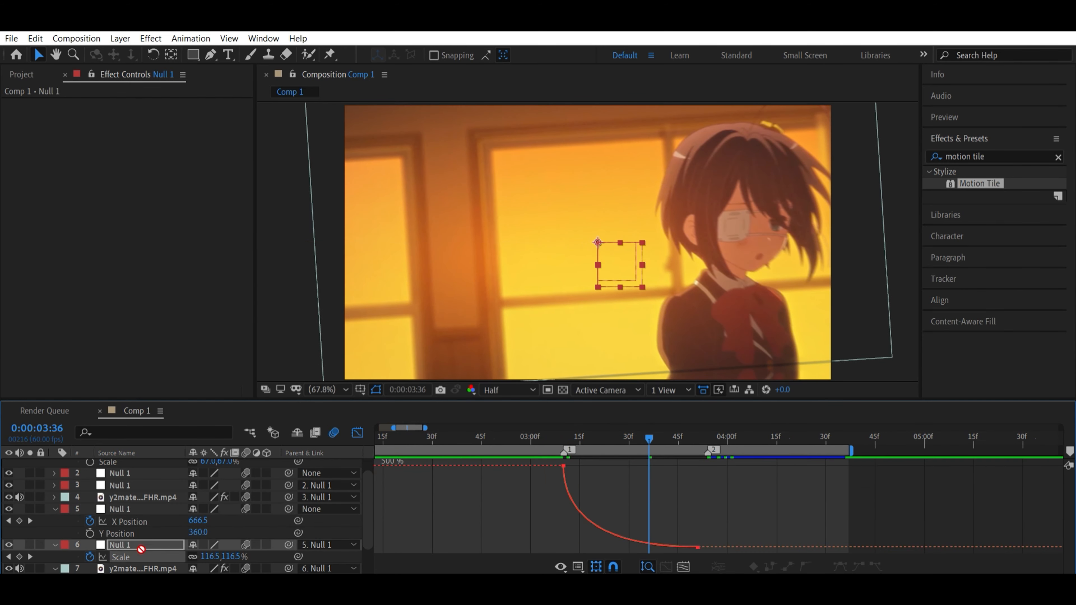
left_click_drag(474, 529, 615, 466)
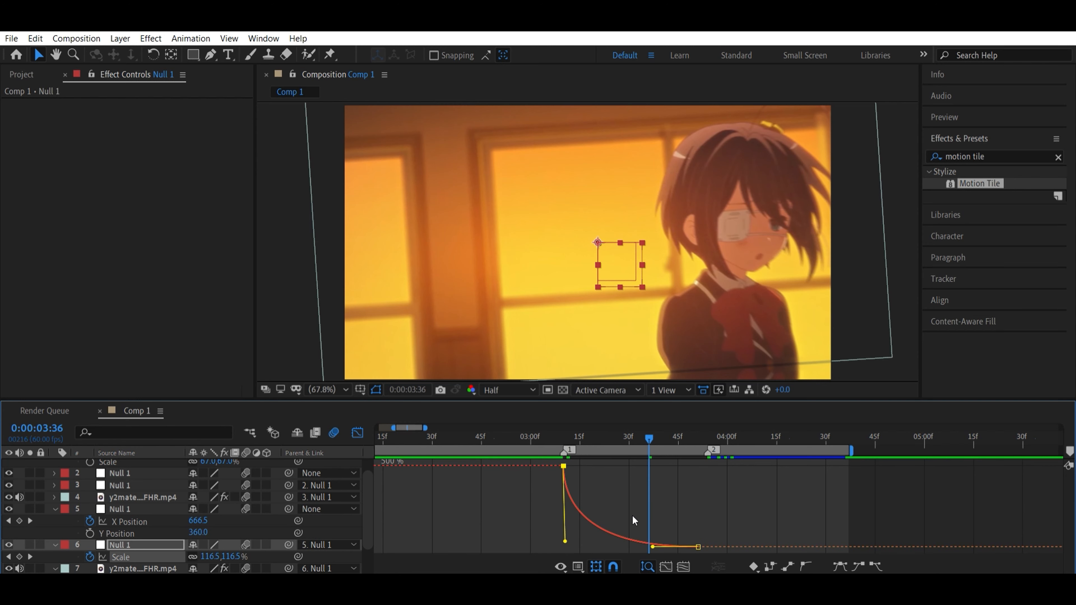
left_click_drag(653, 531, 572, 532)
left_click_drag(615, 434, 446, 429)
key("space")
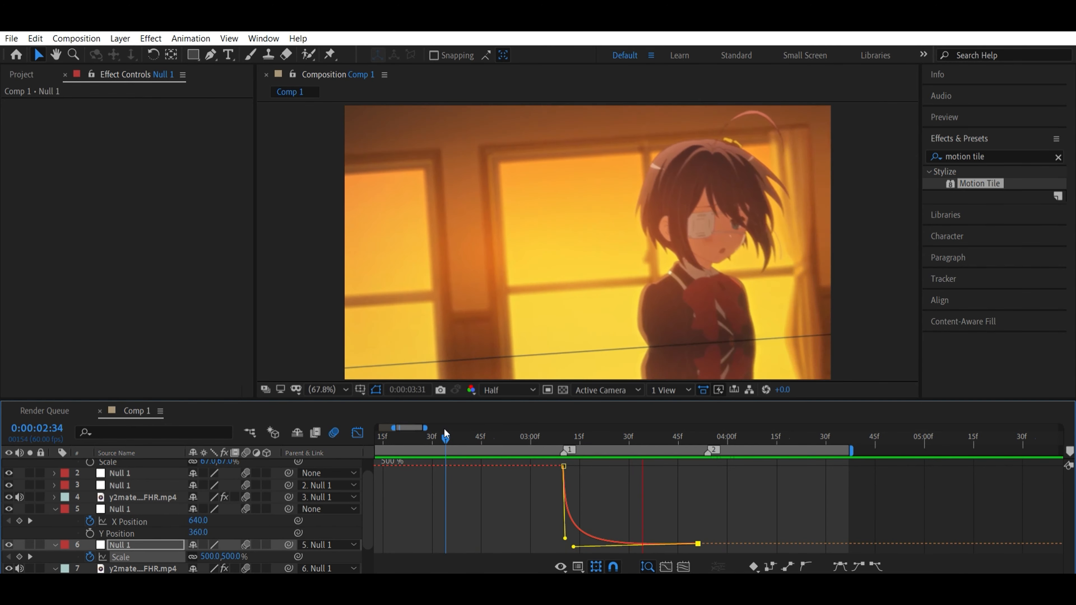
left_click_drag(665, 441, 630, 469)
left_click(358, 433)
Copy the Y Position and Rotation shake keyframes from layer 7, paste them onto the layer 4 clip at 0:00:03:43 and preview.
scroll(604, 475, "down", 2)
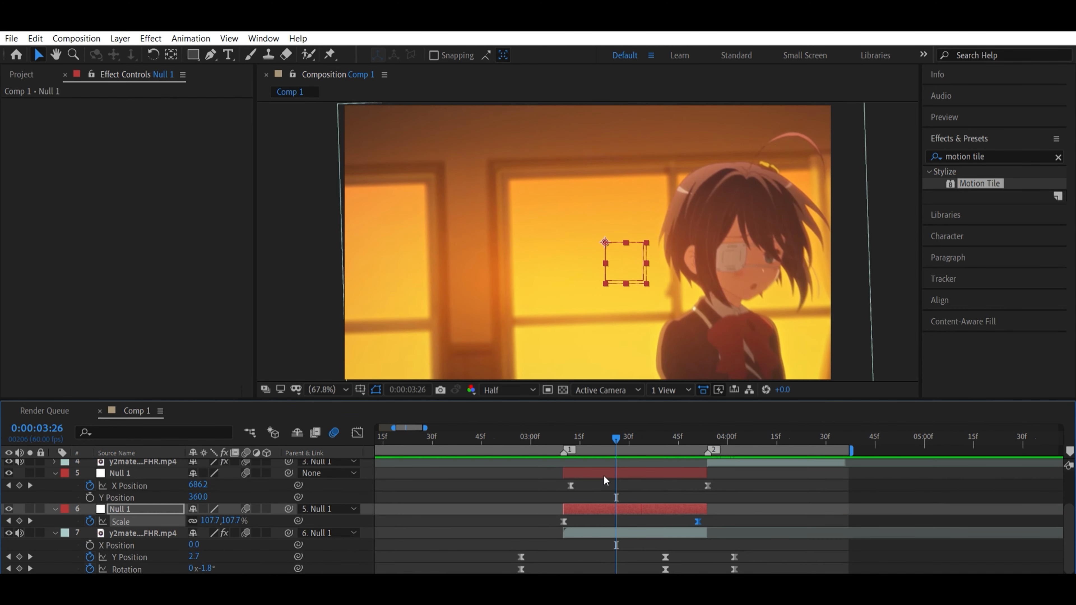
left_click_drag(475, 555, 783, 565)
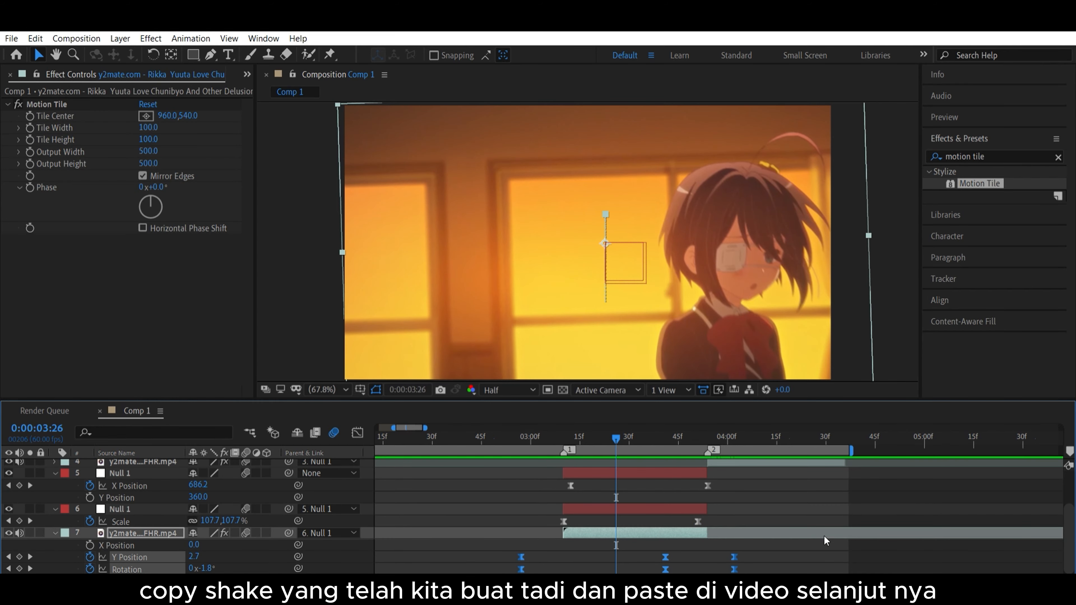
scroll(822, 534, "up", 2)
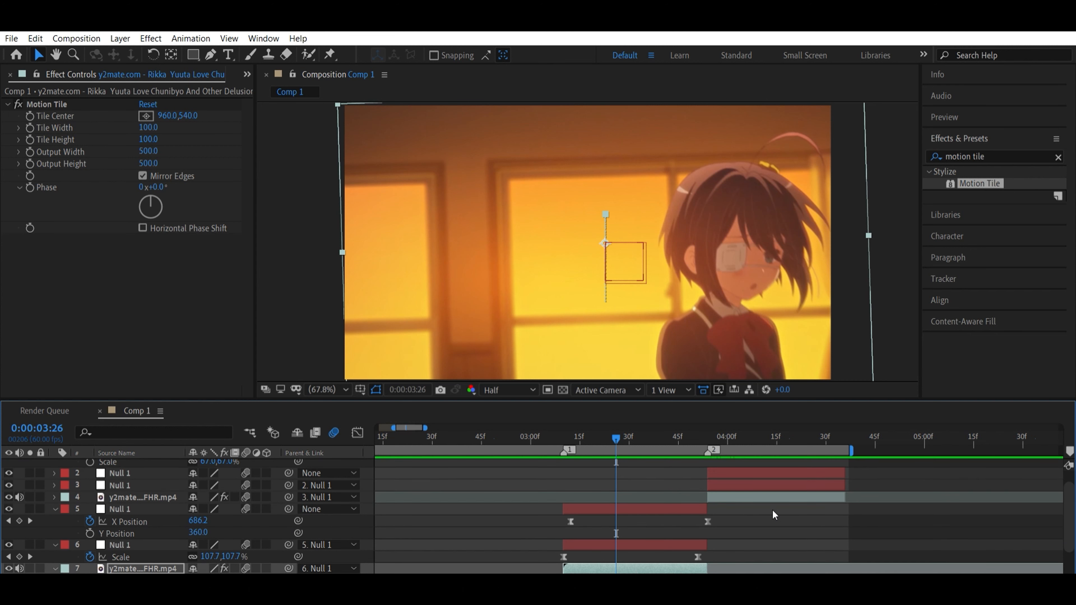
left_click(771, 490)
key("p")
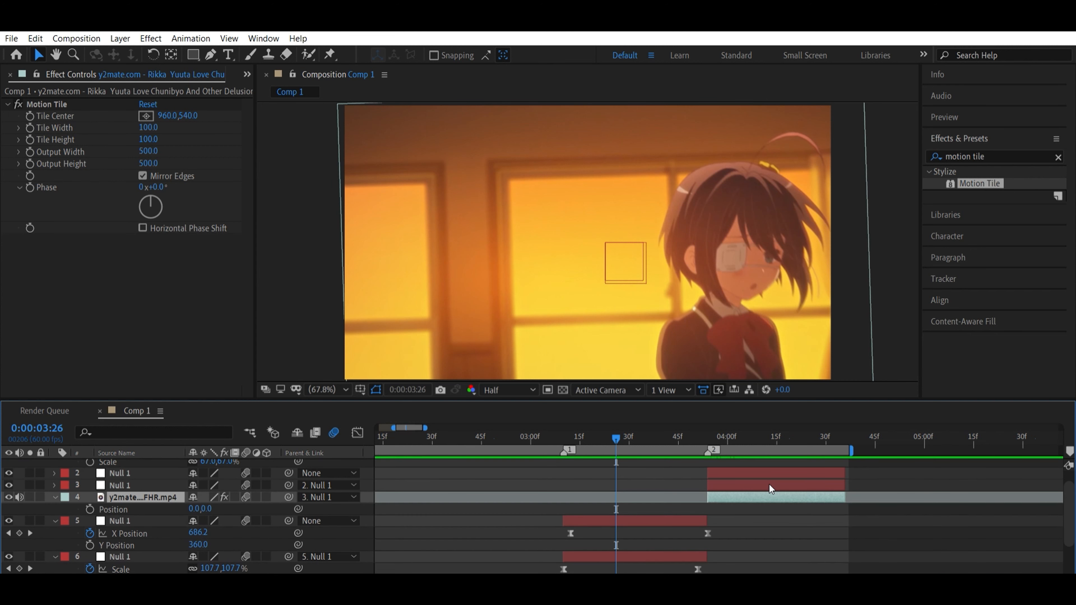
key("shift+r")
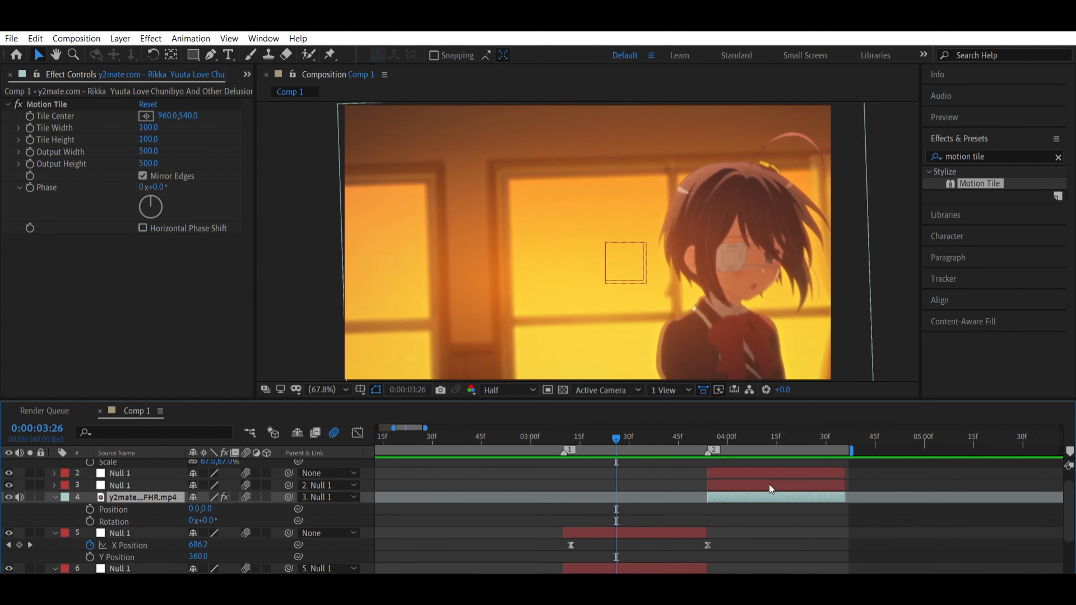
left_click(674, 429)
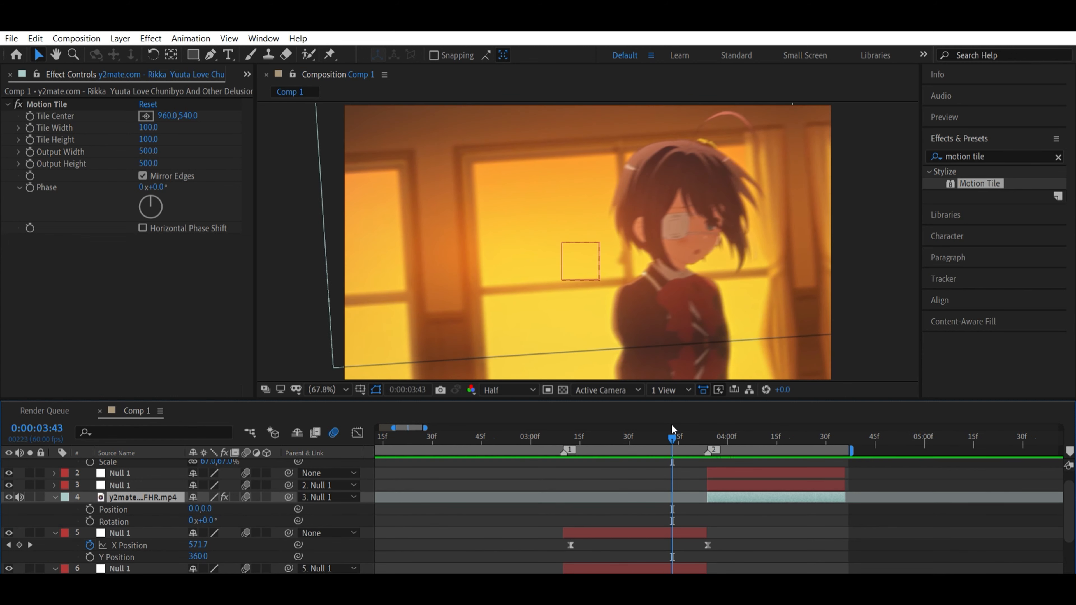
key("ctrl+v")
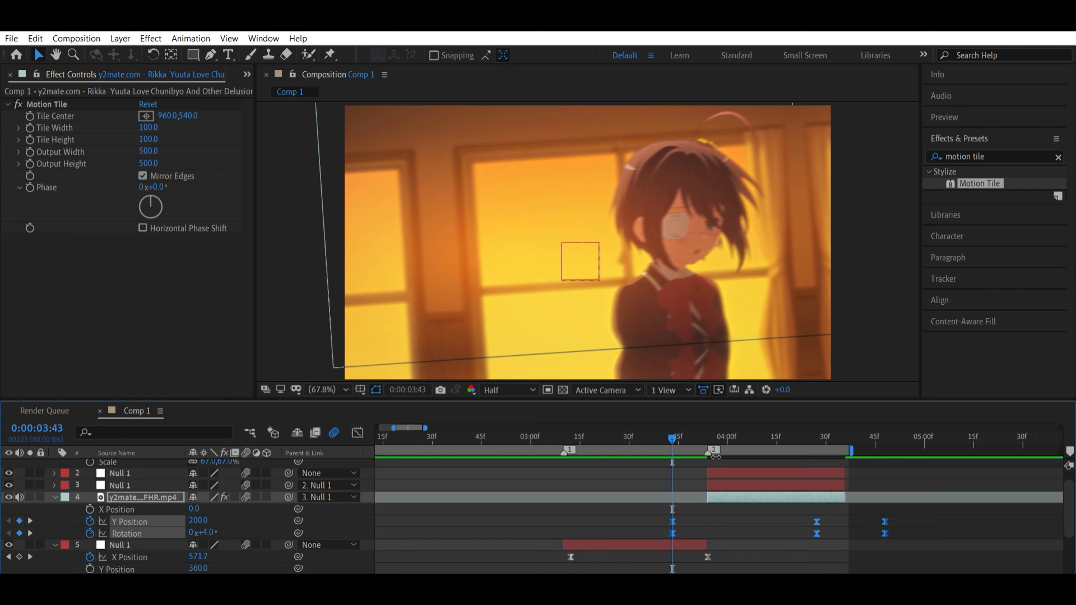
key("space")
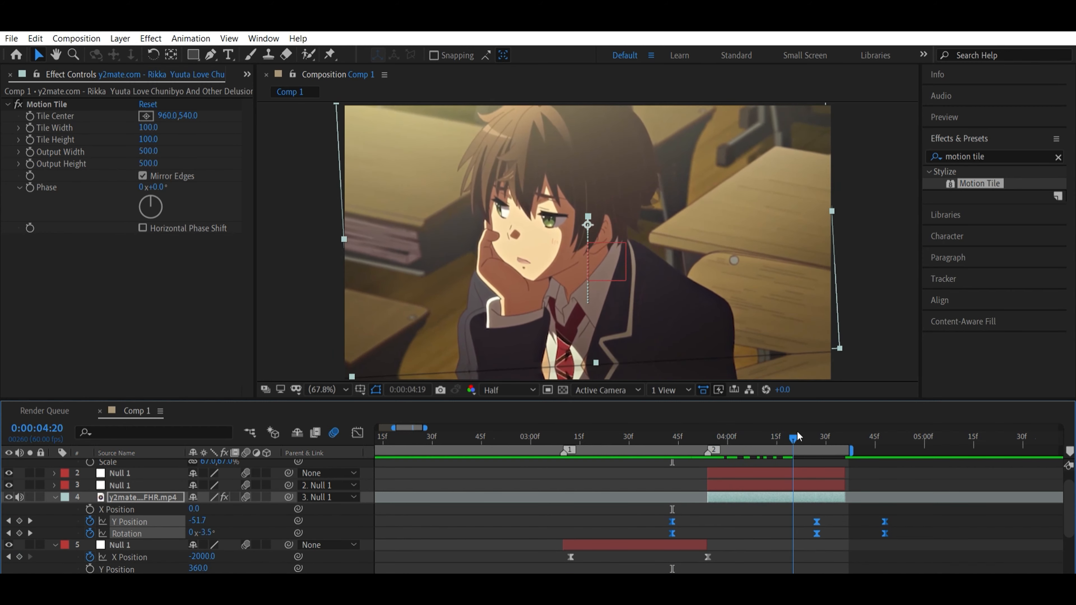
Move to 0:00:03:54 and separate the layer 3 null's Position into X and Y dimensions.
left_click_drag(869, 443, 469, 429)
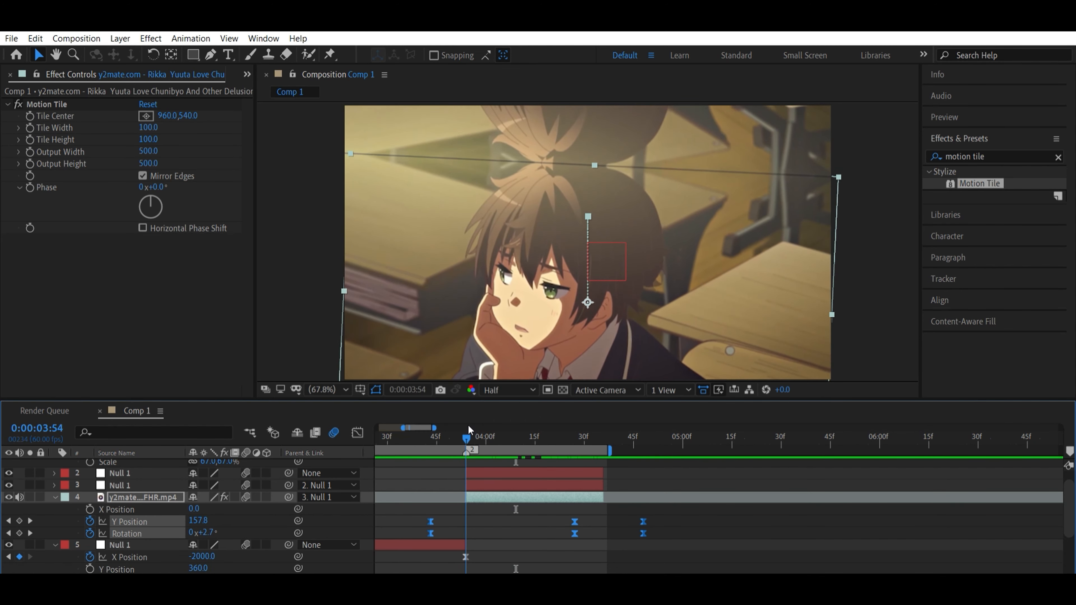
left_click(500, 483)
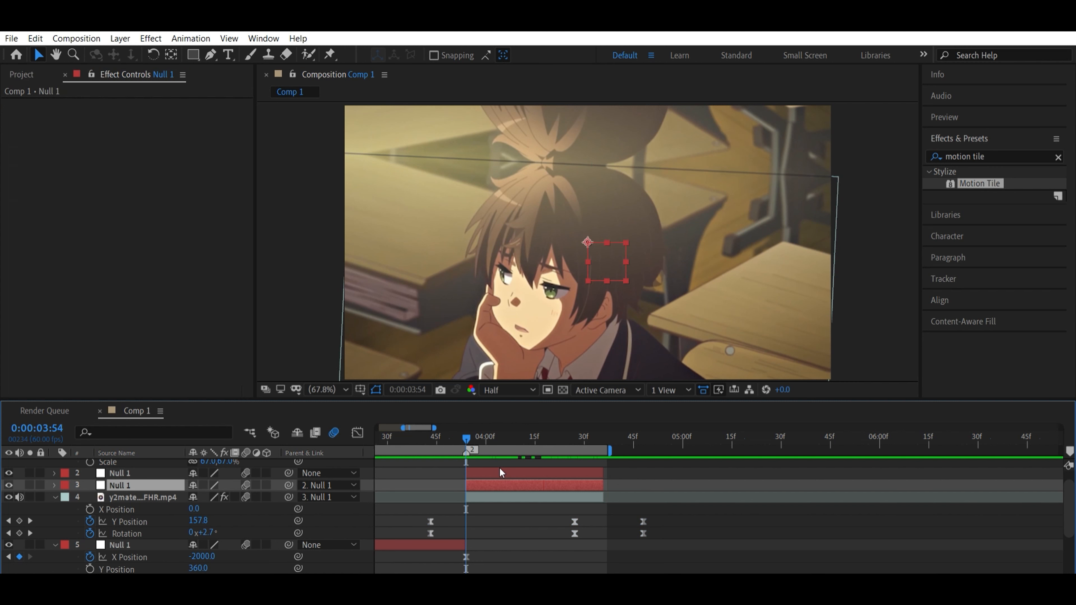
key("p")
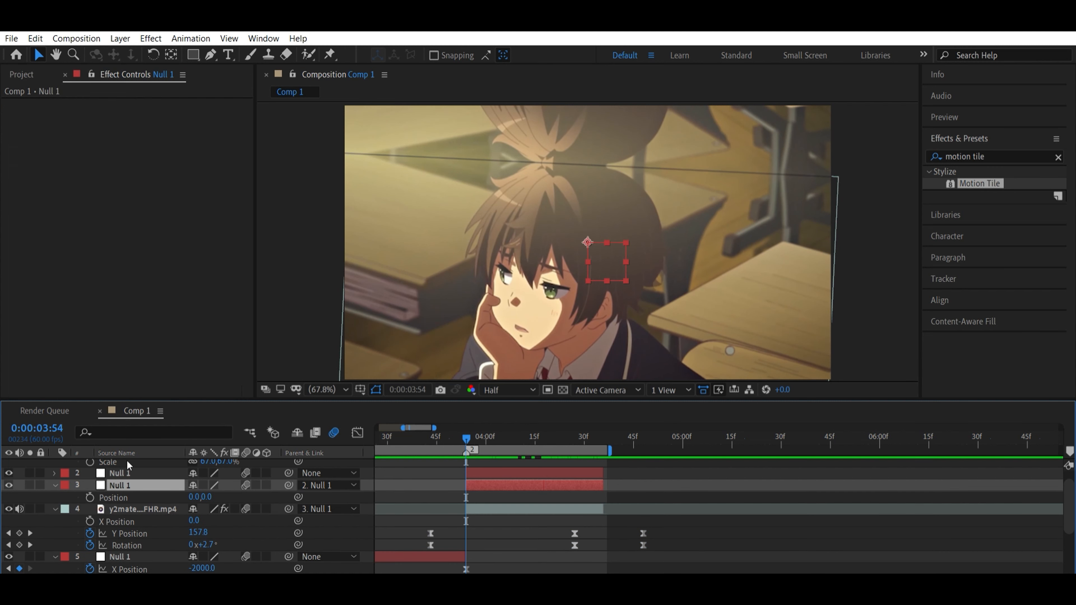
left_click(116, 497)
left_click(180, 338)
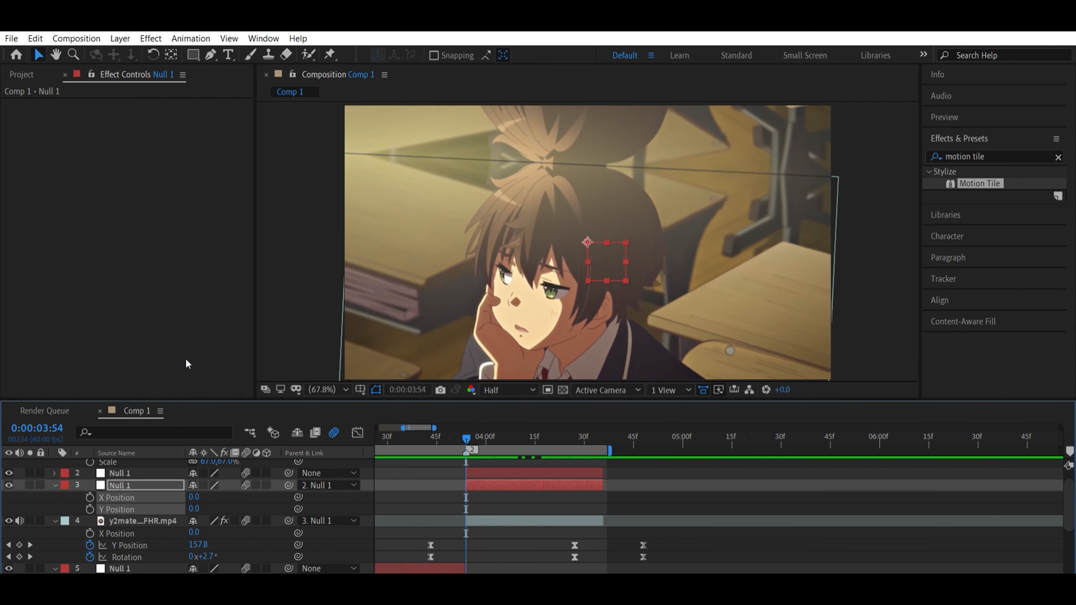
left_click(250, 494)
scroll(382, 506, "down", 3)
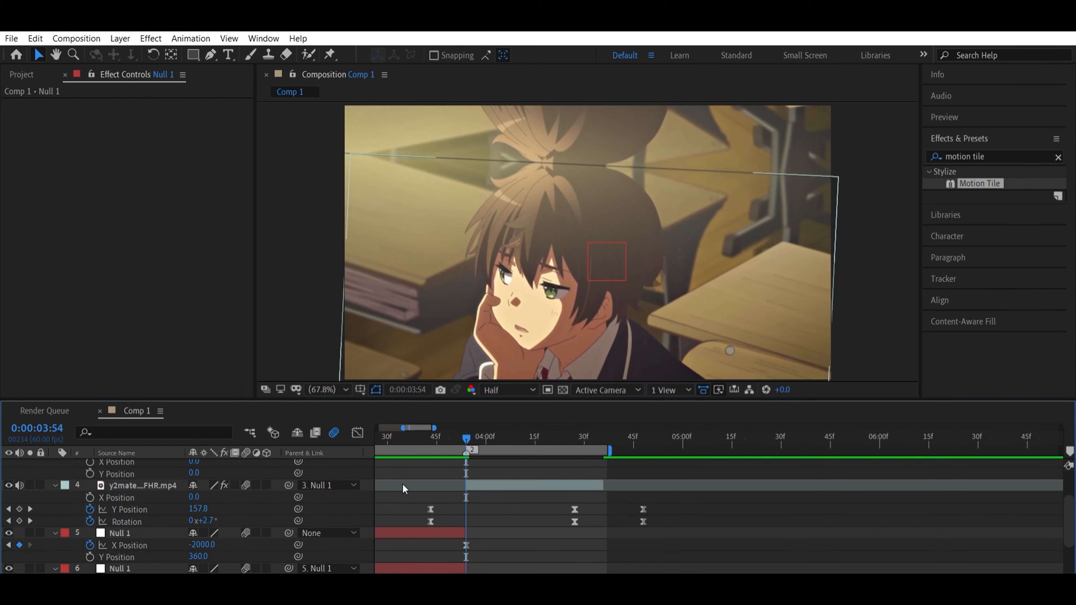
Add X Position keyframes to the layer 3 null at 0:00:03:54 and 0:00:04:34.
left_click(469, 429)
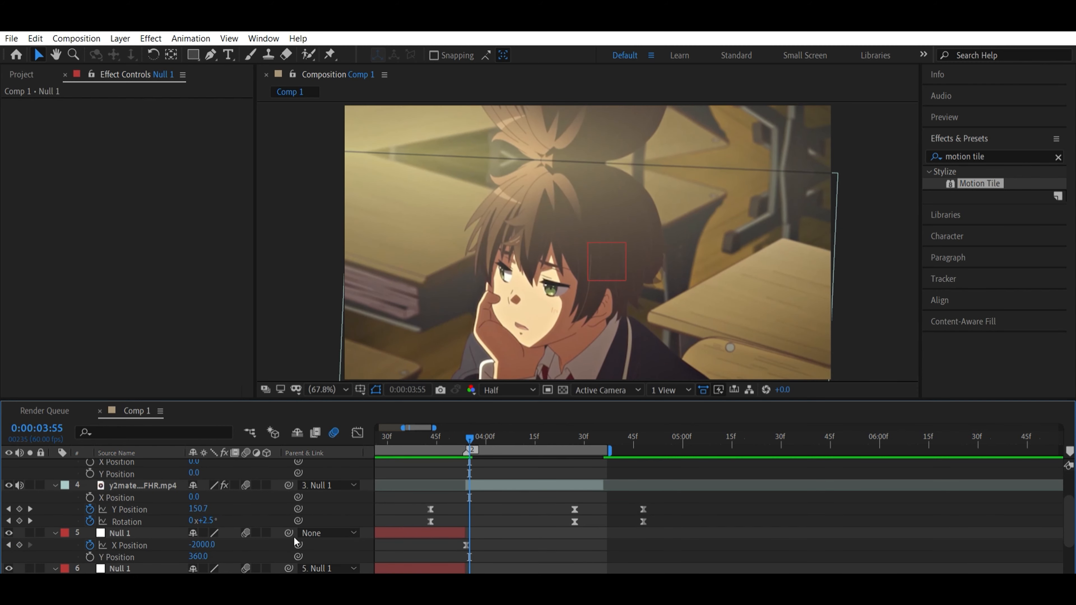
scroll(490, 507, "up", 3)
left_click(490, 505)
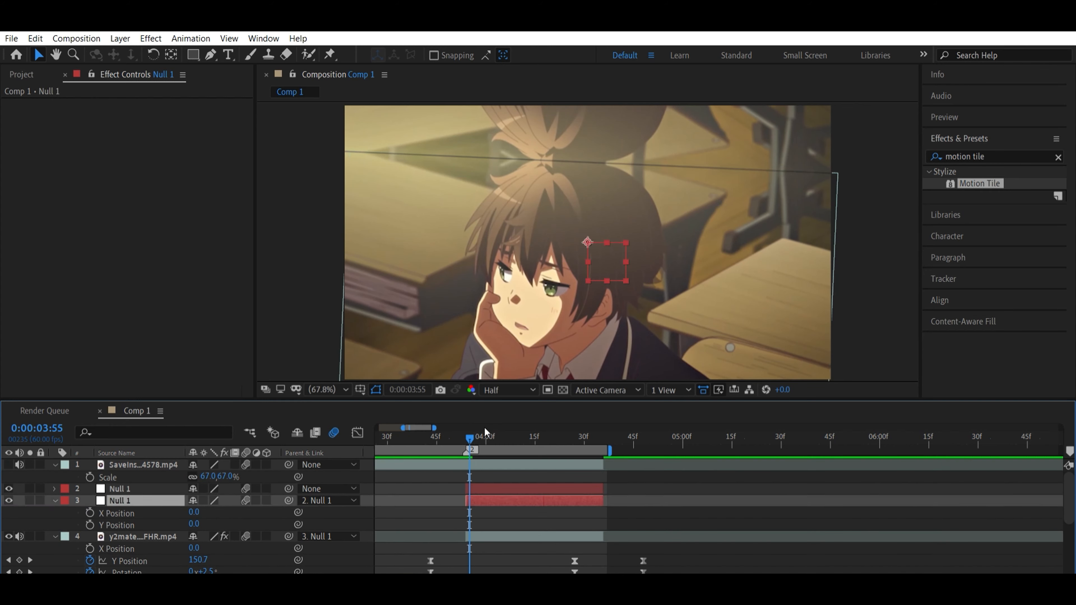
left_click(465, 430)
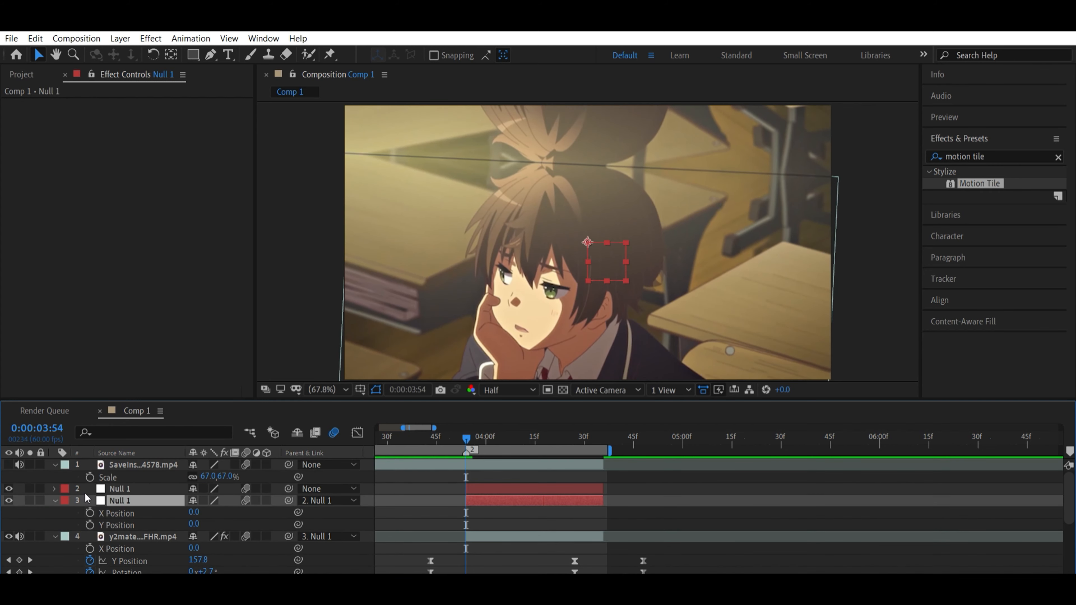
left_click(89, 513)
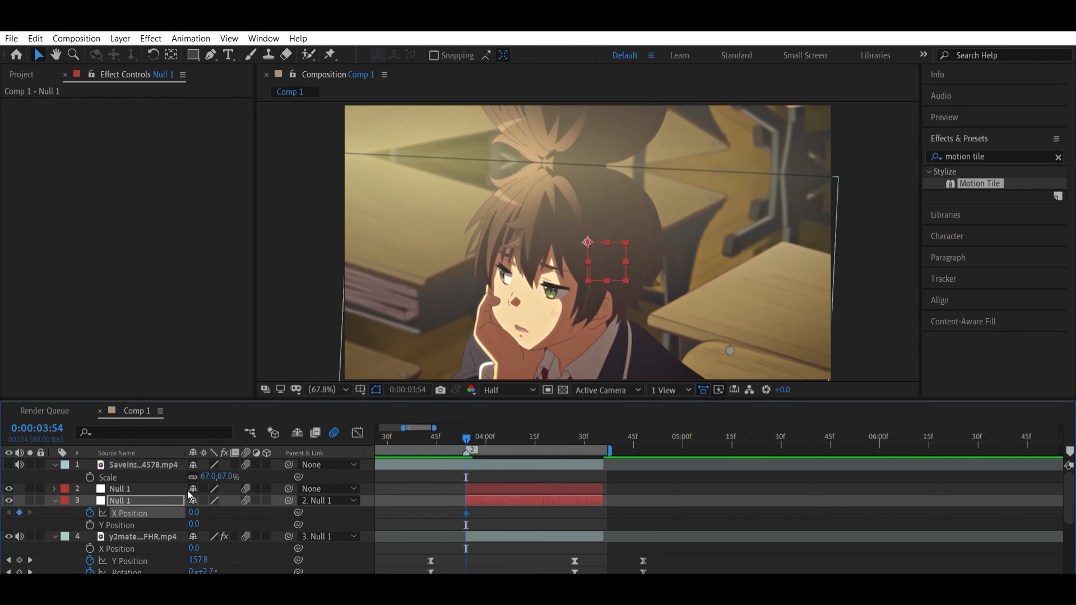
left_click_drag(466, 437, 597, 424)
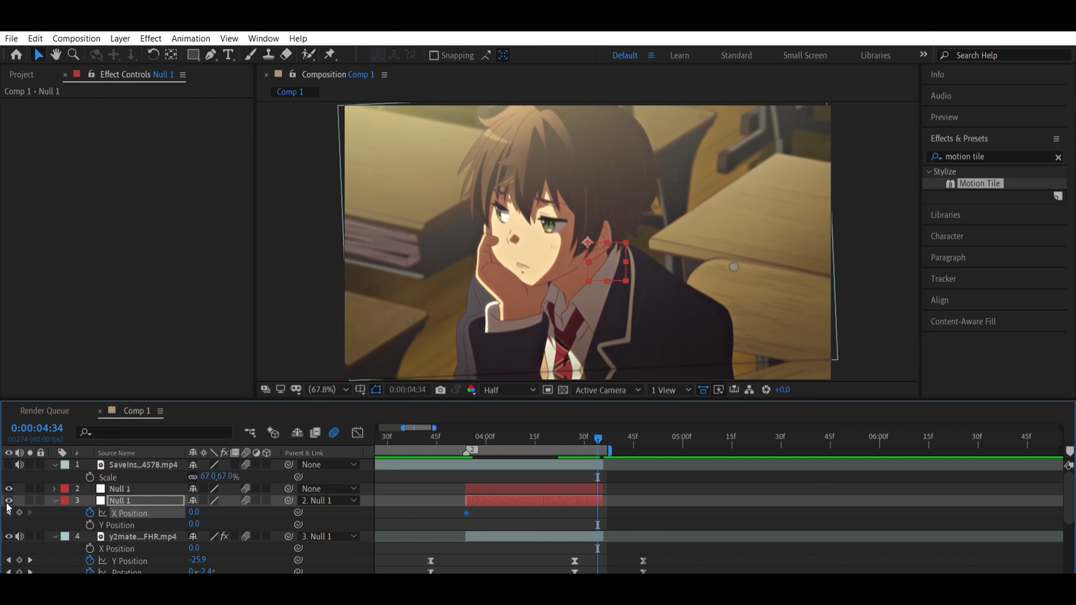
left_click(19, 512)
Set the layer 3 null's X Position at 0:00:03:54 to 2000 and apply Easy Ease to both X Position keyframes.
left_click(467, 427)
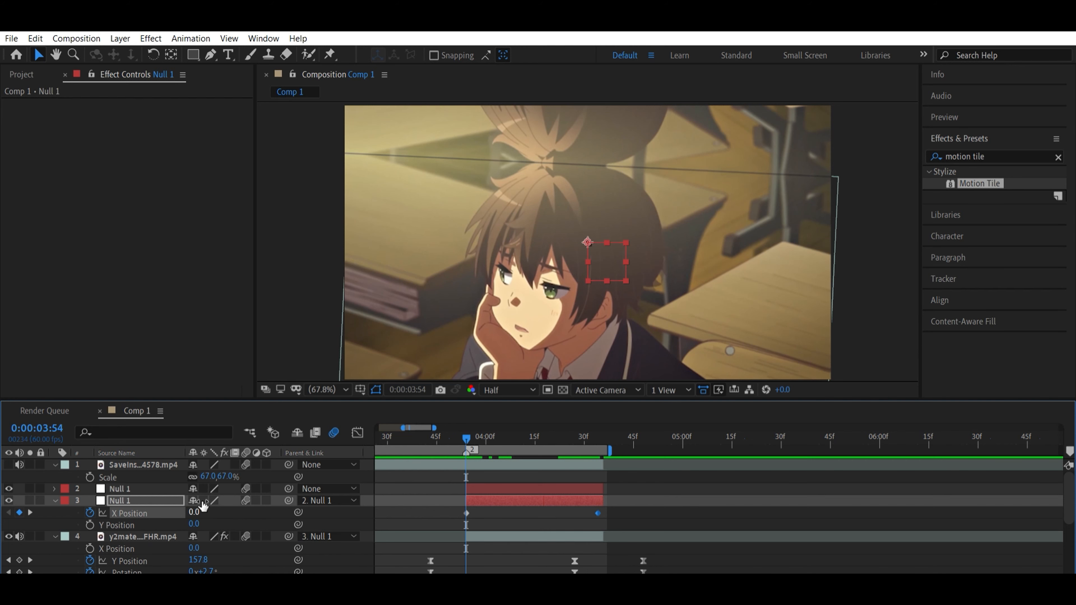
left_click_drag(204, 505, 500, 501)
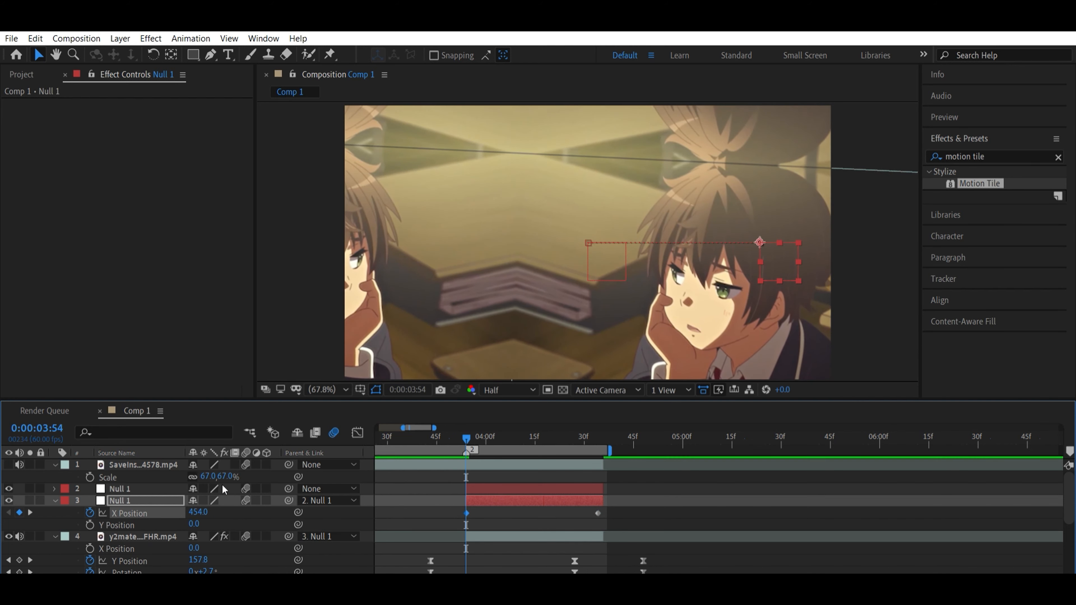
left_click(199, 510)
type("2000")
left_click(236, 502)
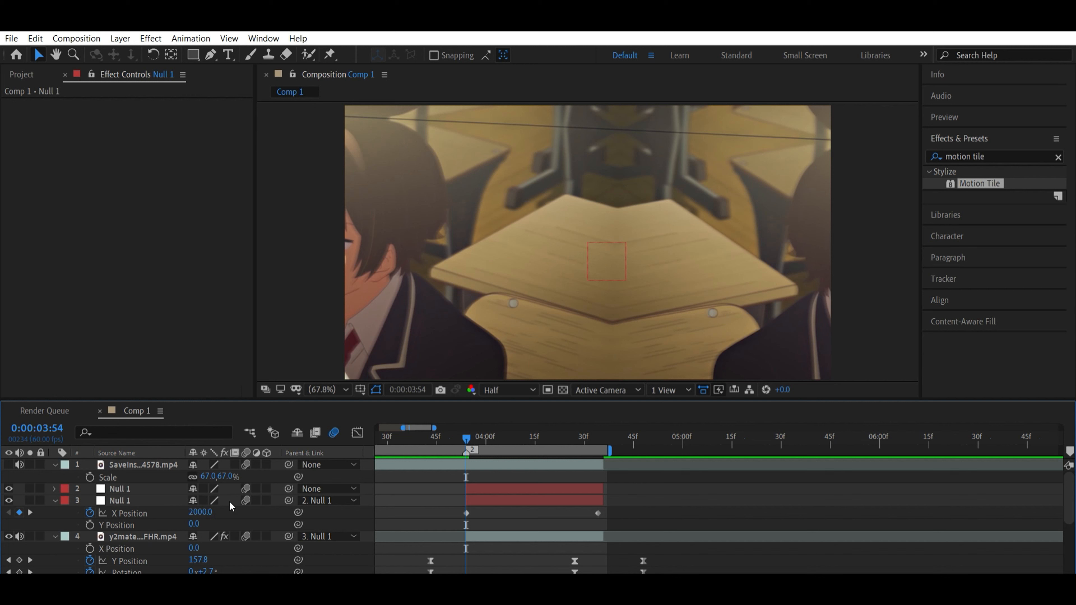
left_click_drag(458, 500, 632, 509)
key("F9")
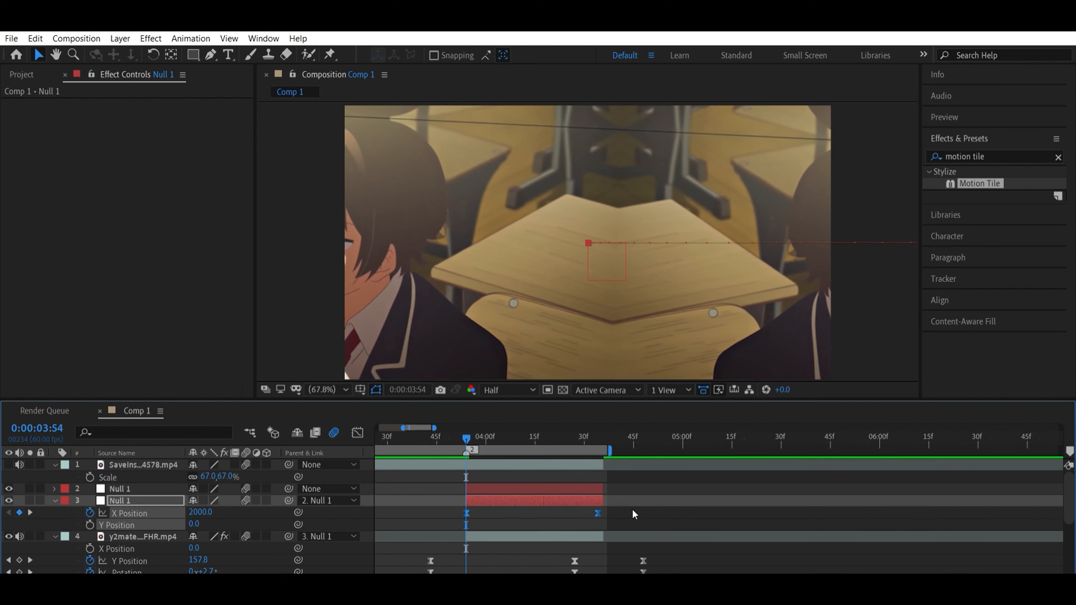
Reshape the layer 3 null's X Position curve into a steep initial drop with a long, flat end, and shift its first keyframe slightly earlier.
left_click(357, 433)
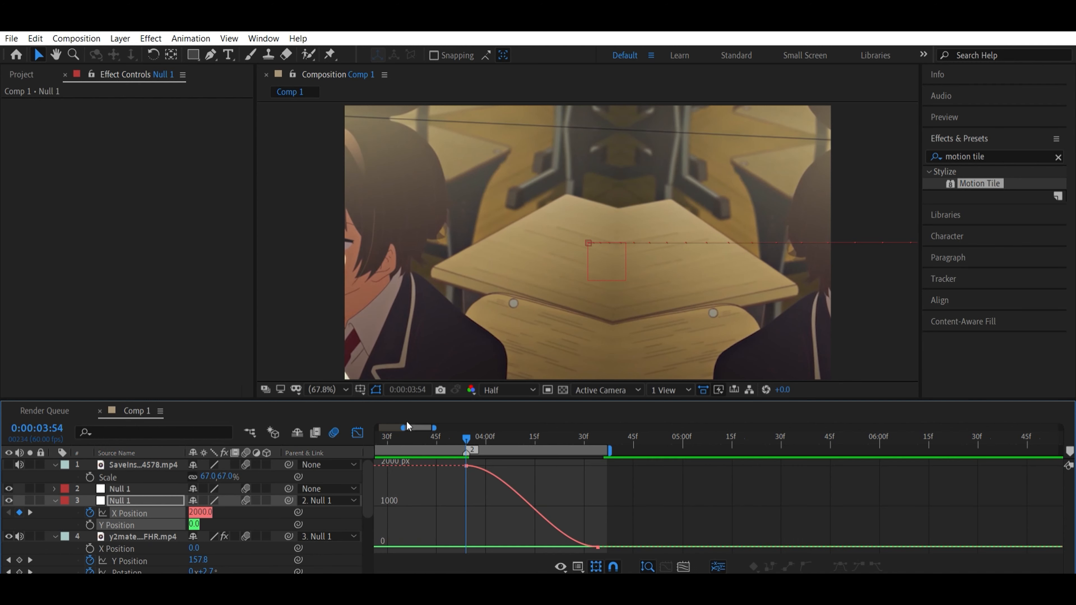
left_click(334, 512)
left_click(152, 524)
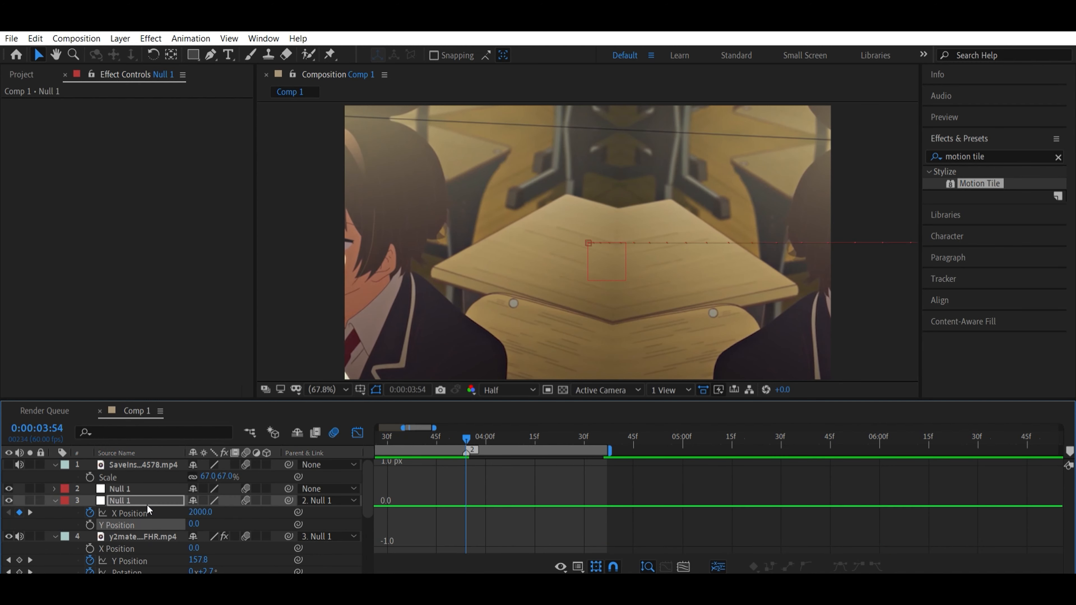
left_click(155, 512)
left_click_drag(384, 473, 608, 551)
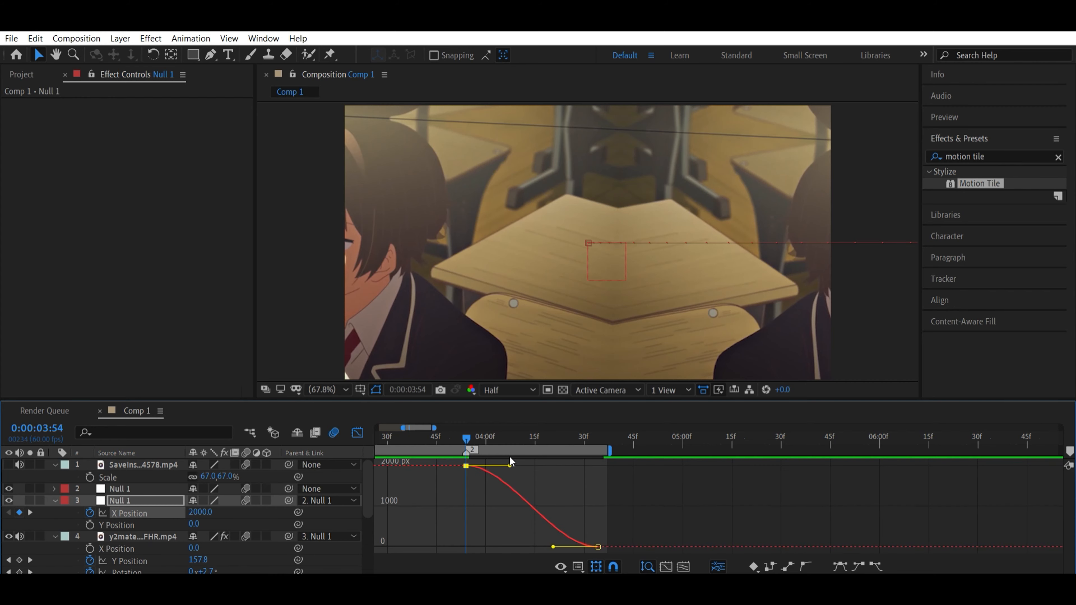
left_click_drag(509, 465, 467, 537)
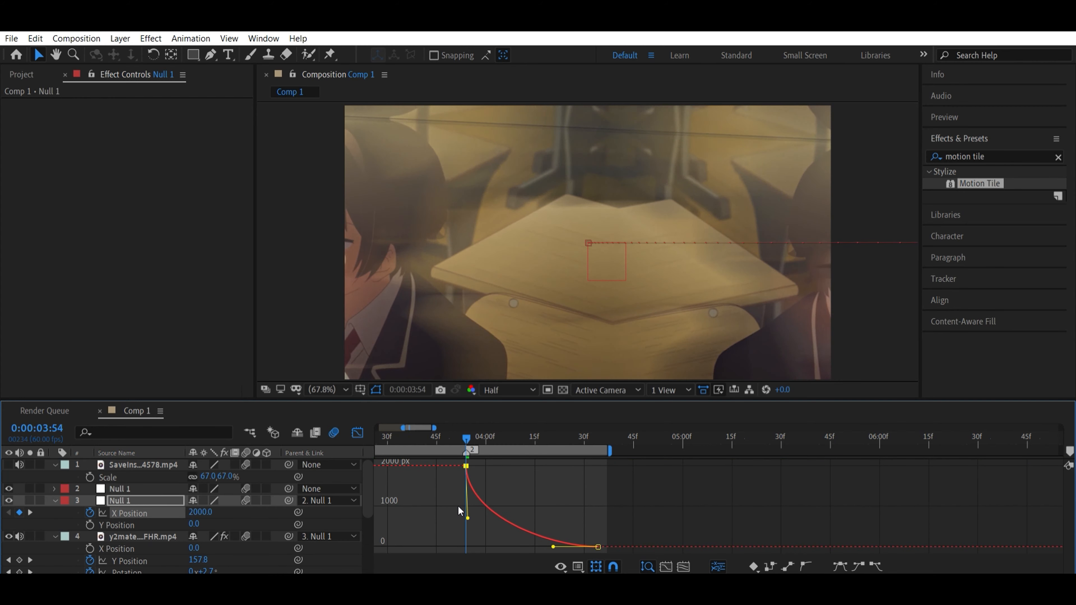
left_click_drag(553, 547, 472, 531)
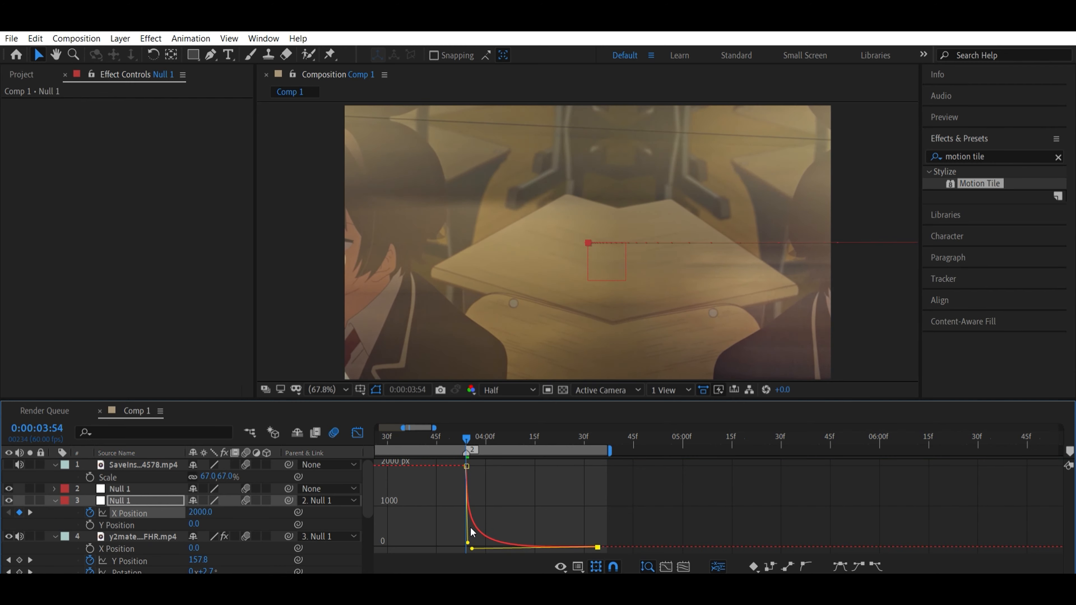
left_click(358, 432)
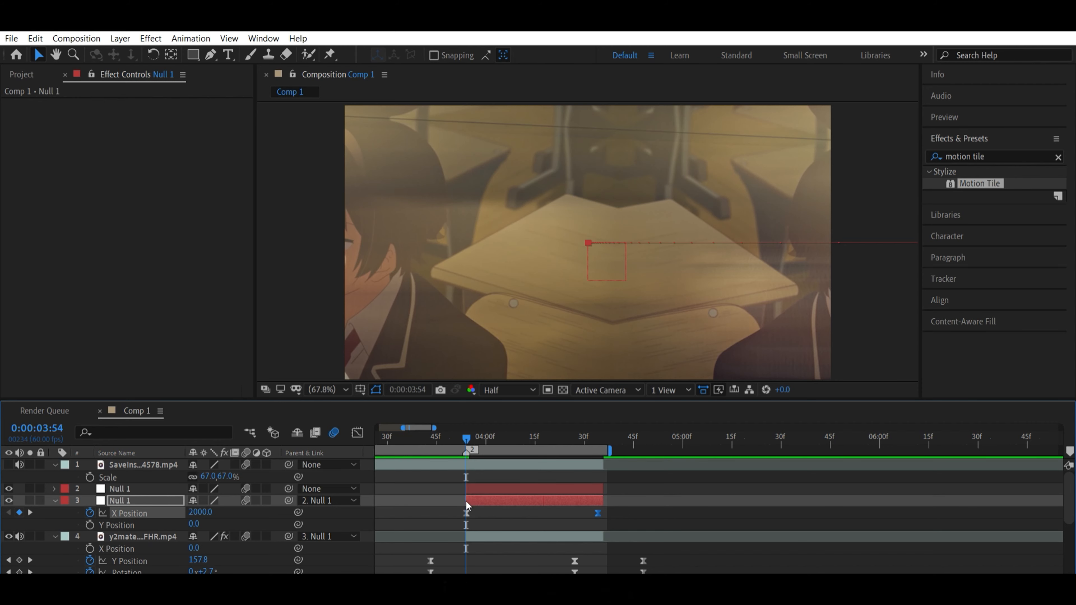
left_click_drag(466, 513, 464, 512)
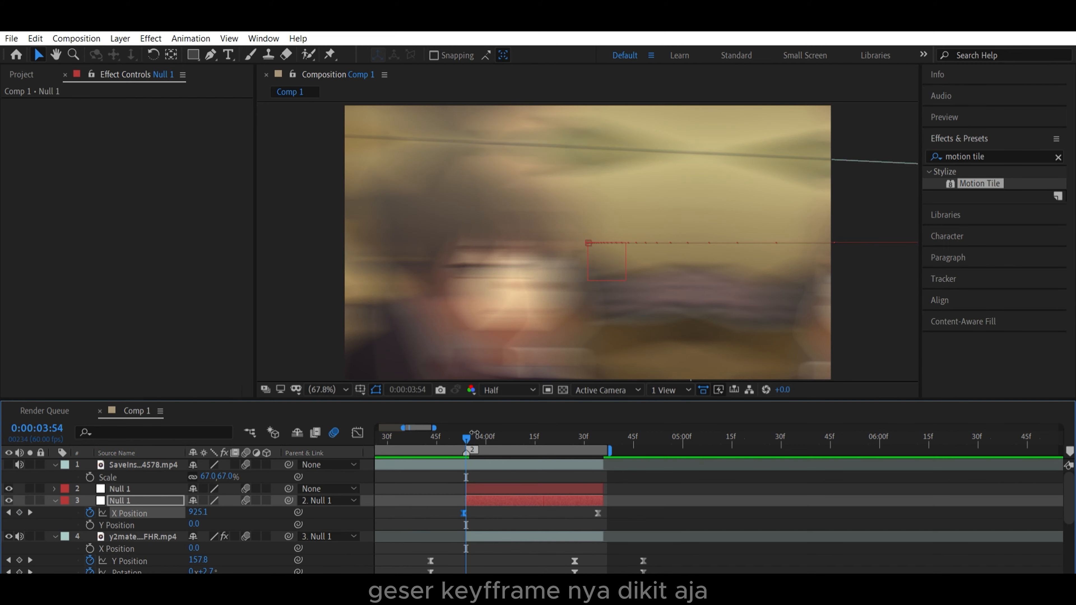
left_click_drag(466, 436, 561, 449)
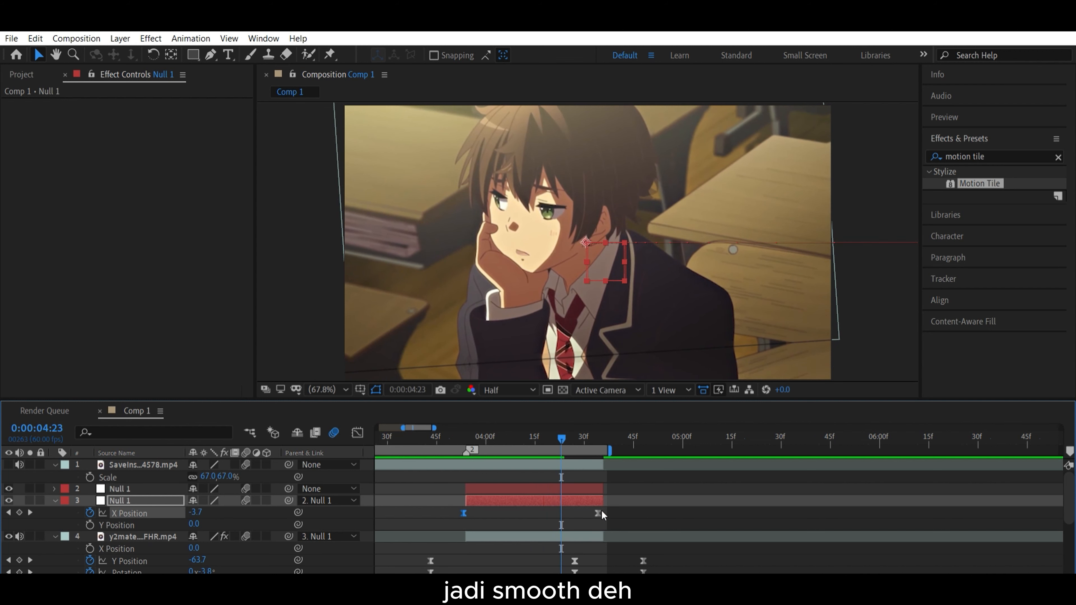
Lengthen the ease into the layer 3 null's last X Position keyframe for a sharper initial drop, and preview the edit.
left_click(597, 513)
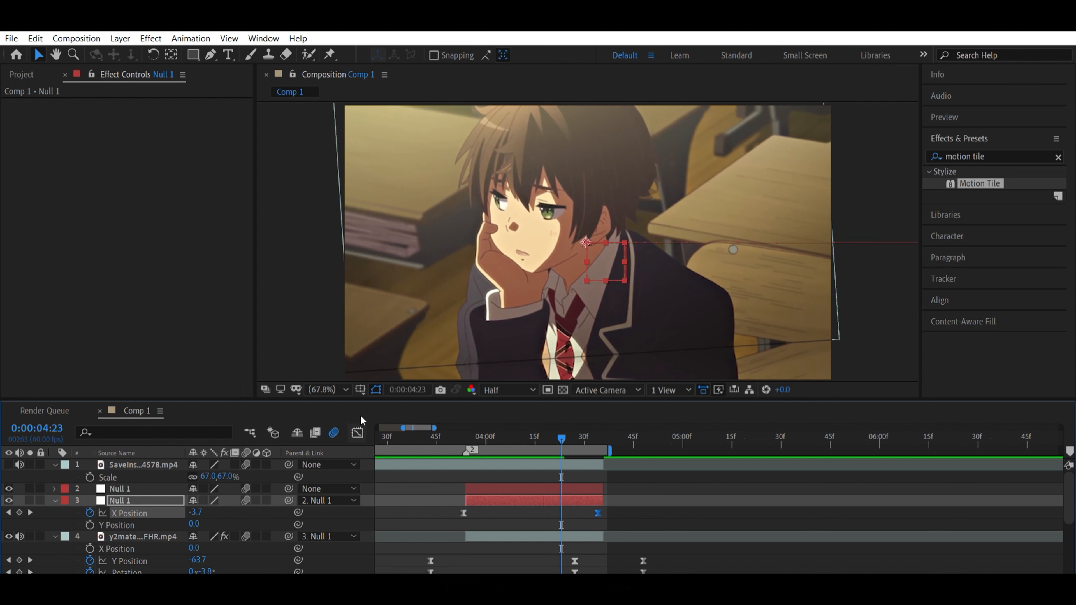
left_click(358, 432)
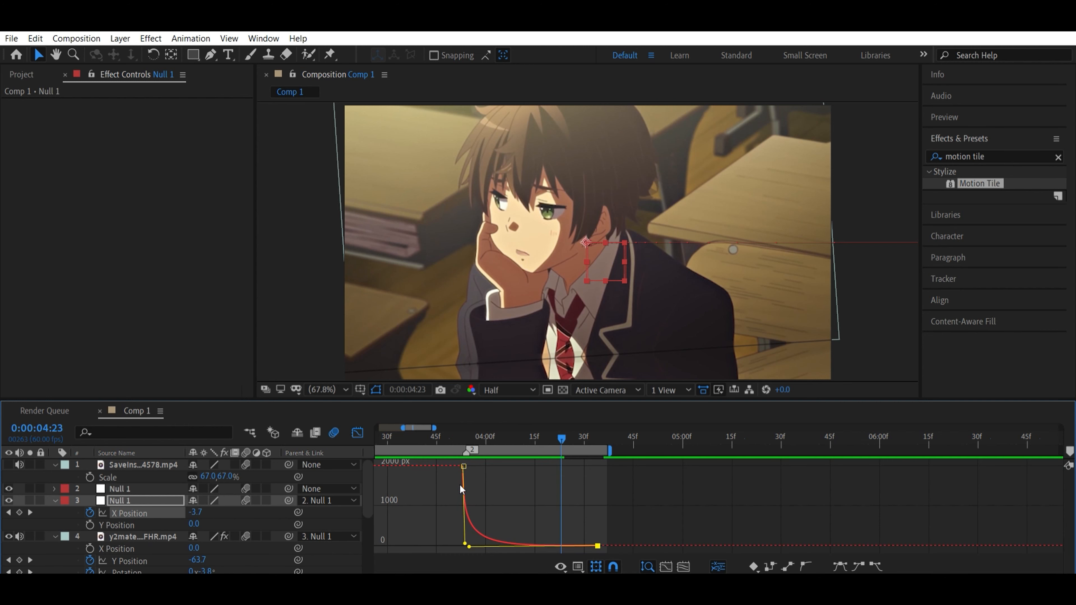
left_click_drag(470, 538, 456, 529)
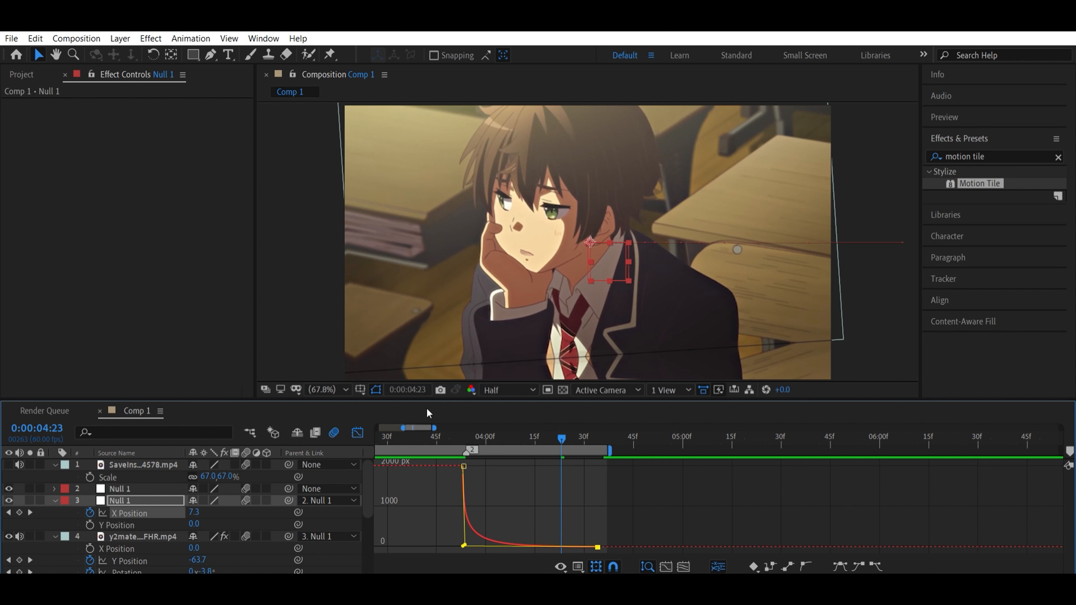
left_click(358, 433)
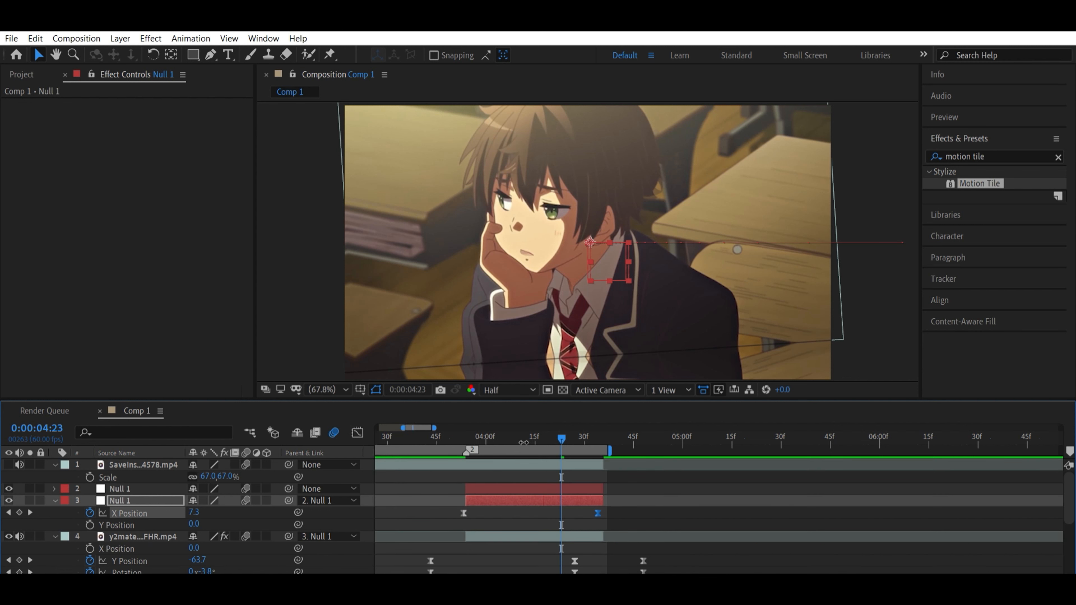
left_click_drag(517, 435, 687, 480)
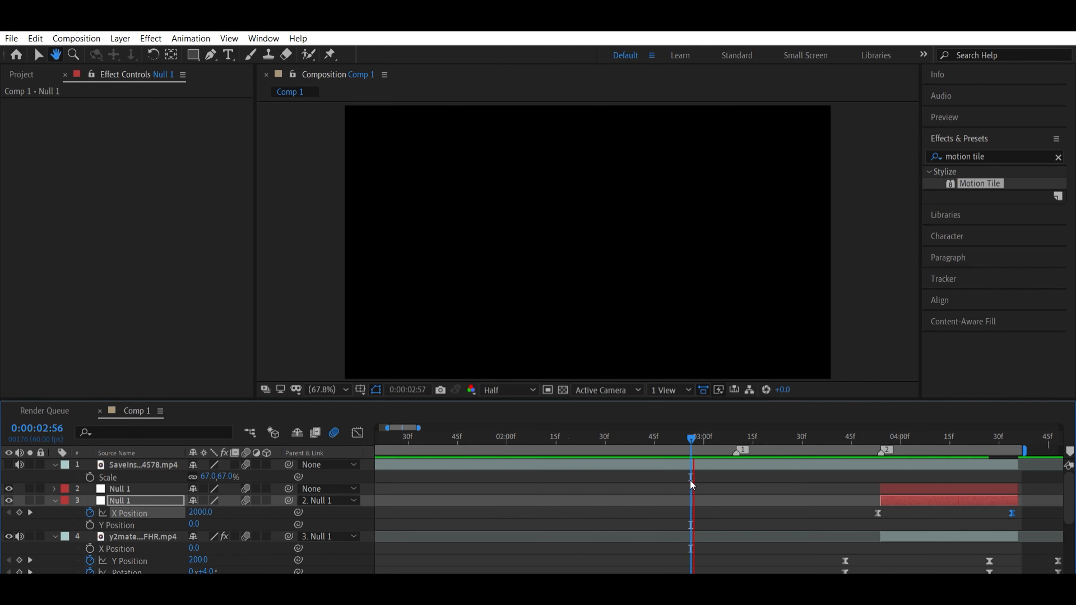
key("space")
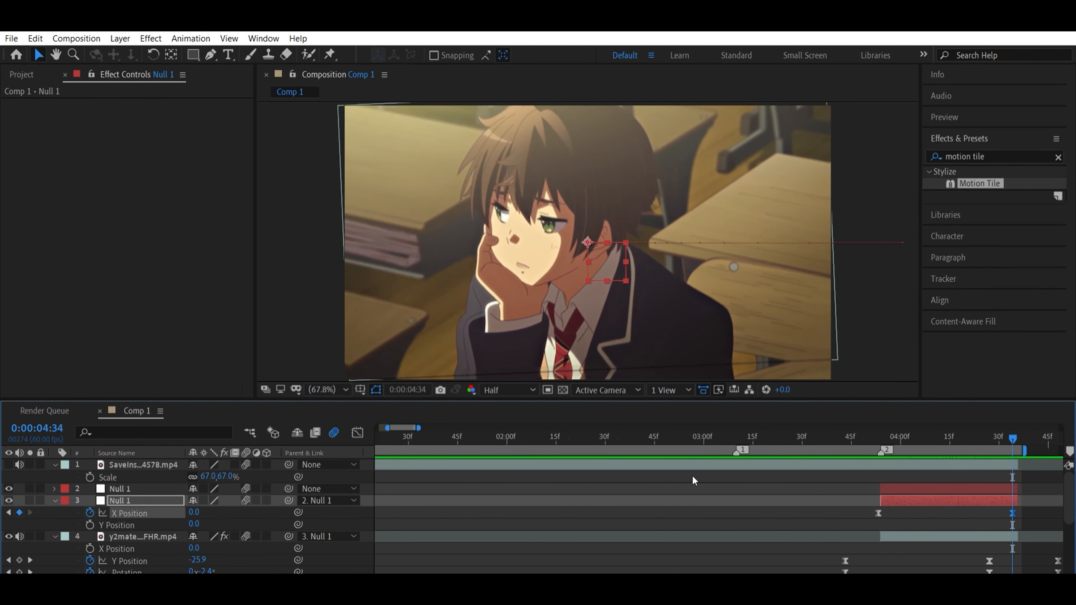
Add Rotation keyframes to the layer 2 null at 0:00:03:56 and 0:00:04:36.
left_click_drag(979, 429, 597, 435)
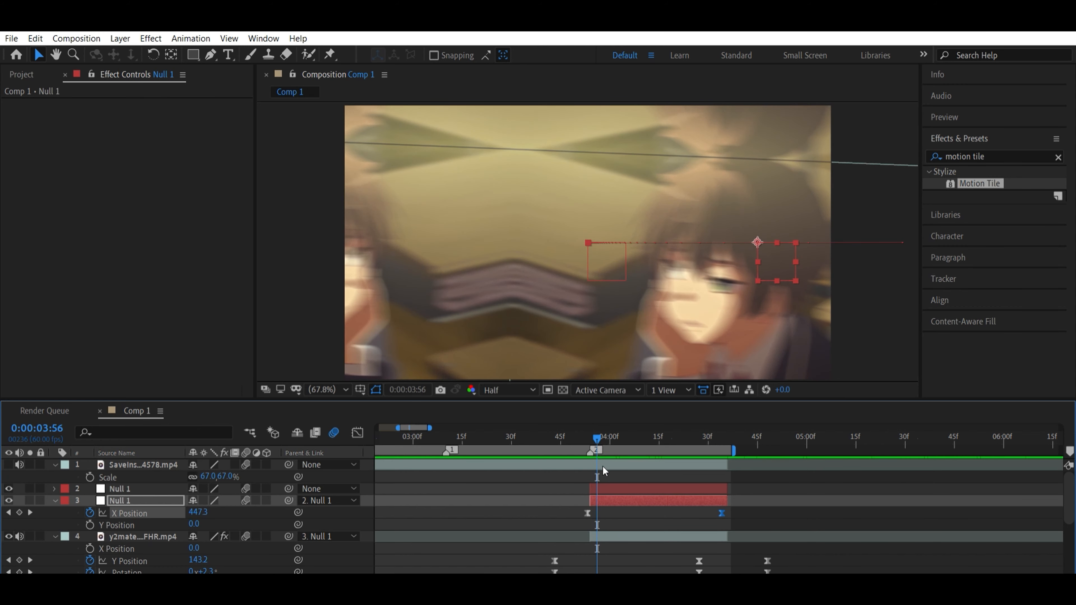
left_click(612, 487)
key("s")
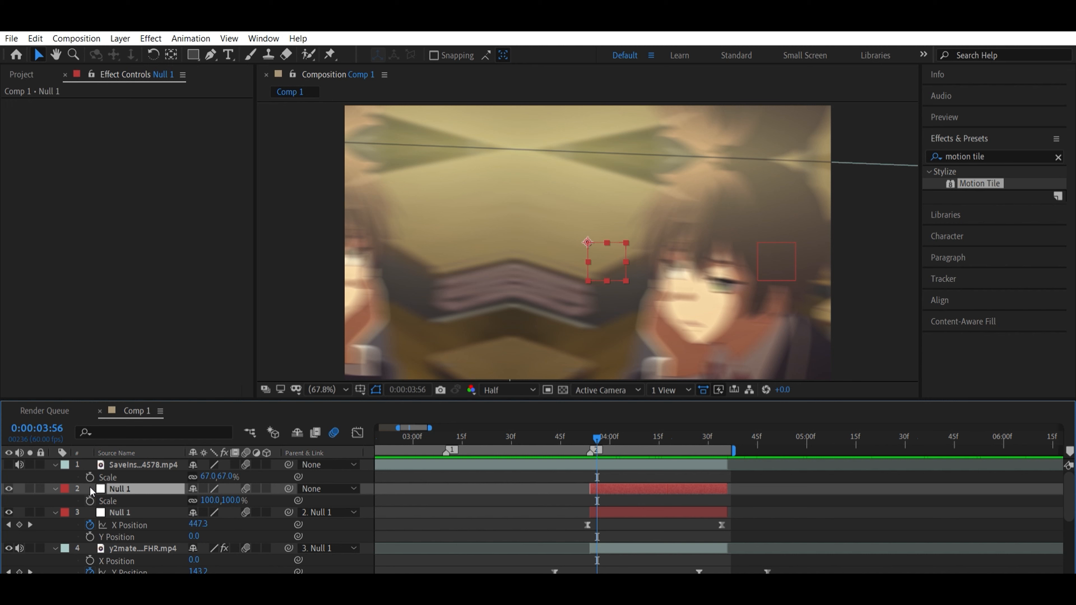
key("s")
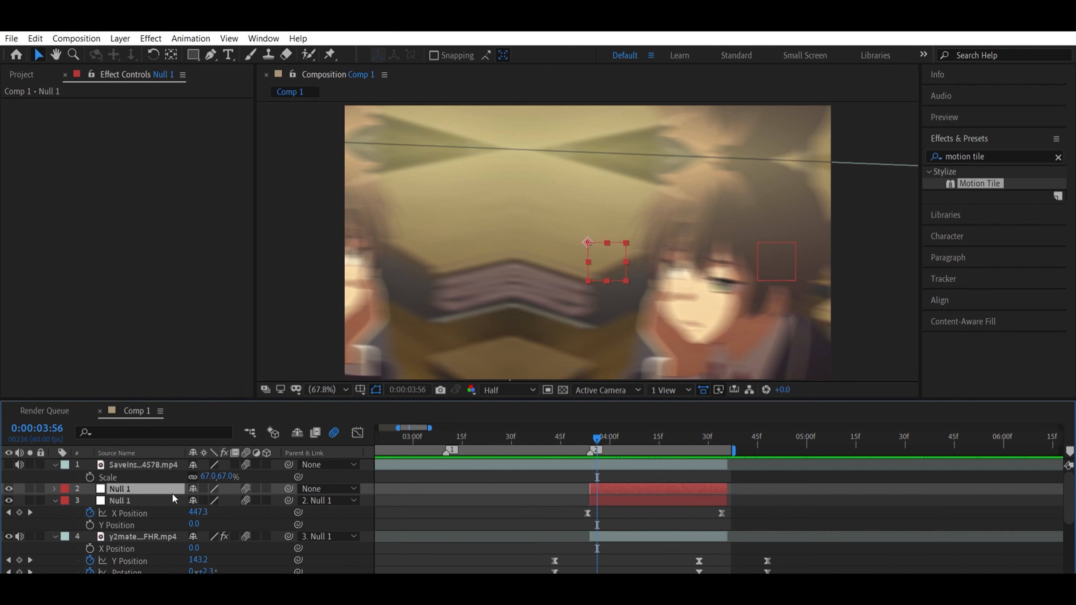
key("r")
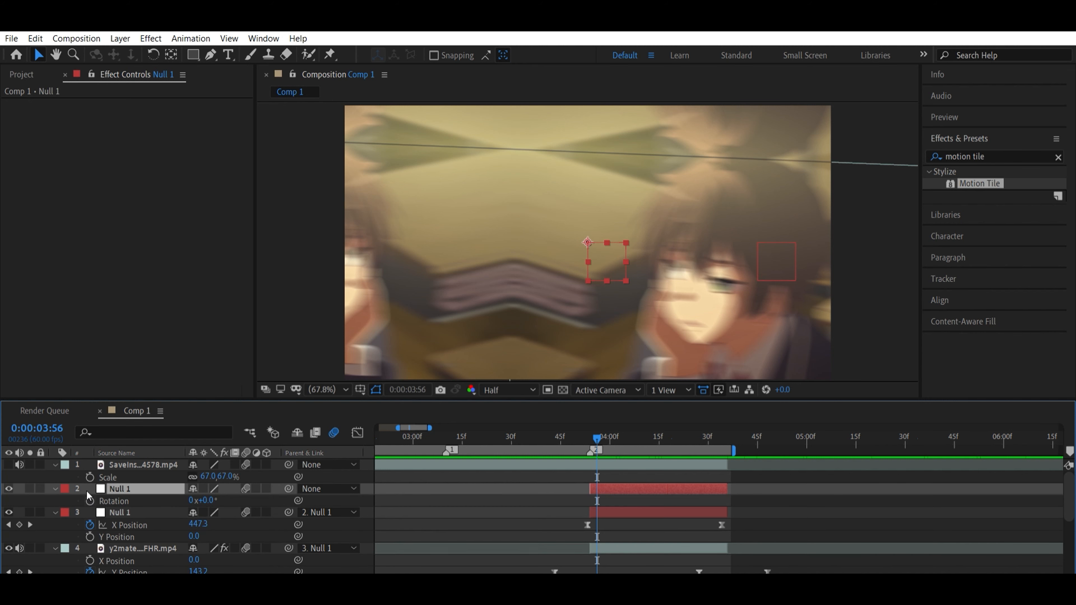
left_click(90, 500)
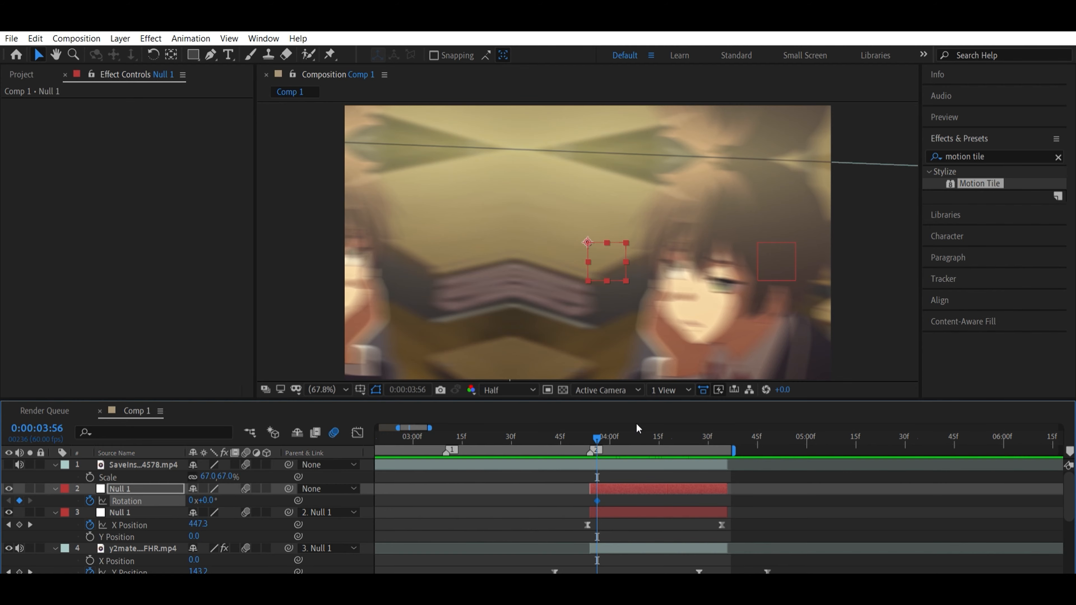
left_click_drag(636, 423, 724, 421)
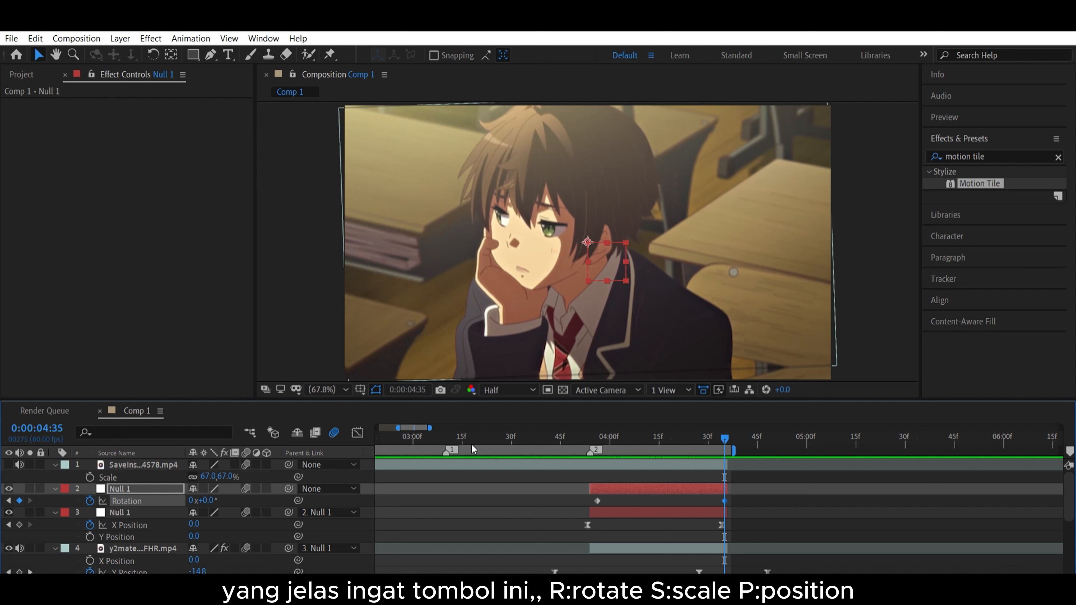
left_click_drag(724, 499, 727, 500)
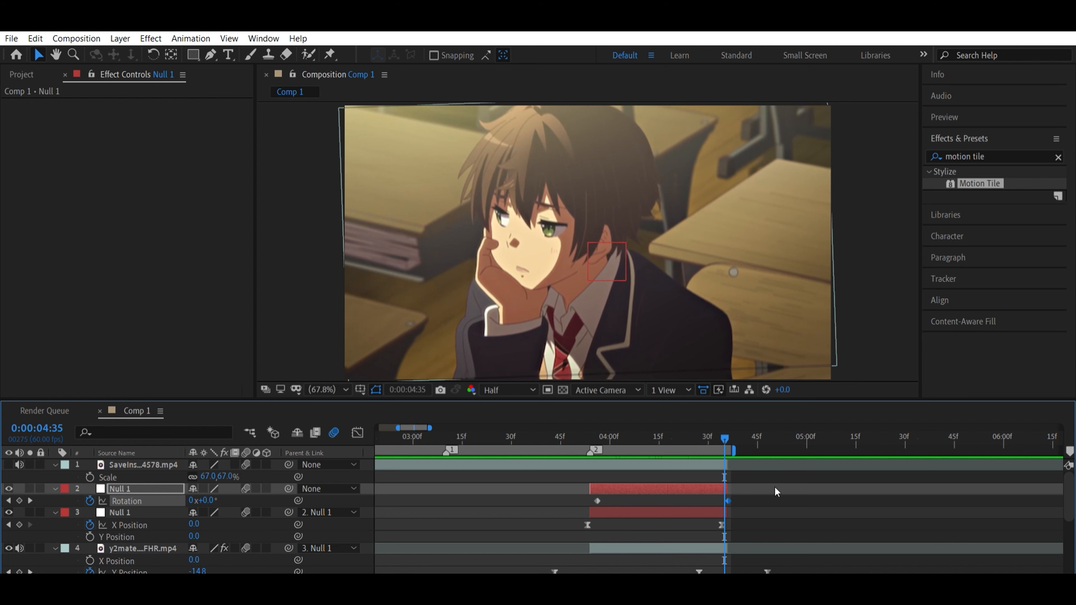
Apply Easy Ease to the layer 2 null's Rotation keyframes and set the Rotation at 0:00:04:36 to 2000°.
left_click_drag(774, 488, 590, 486)
left_click(357, 433)
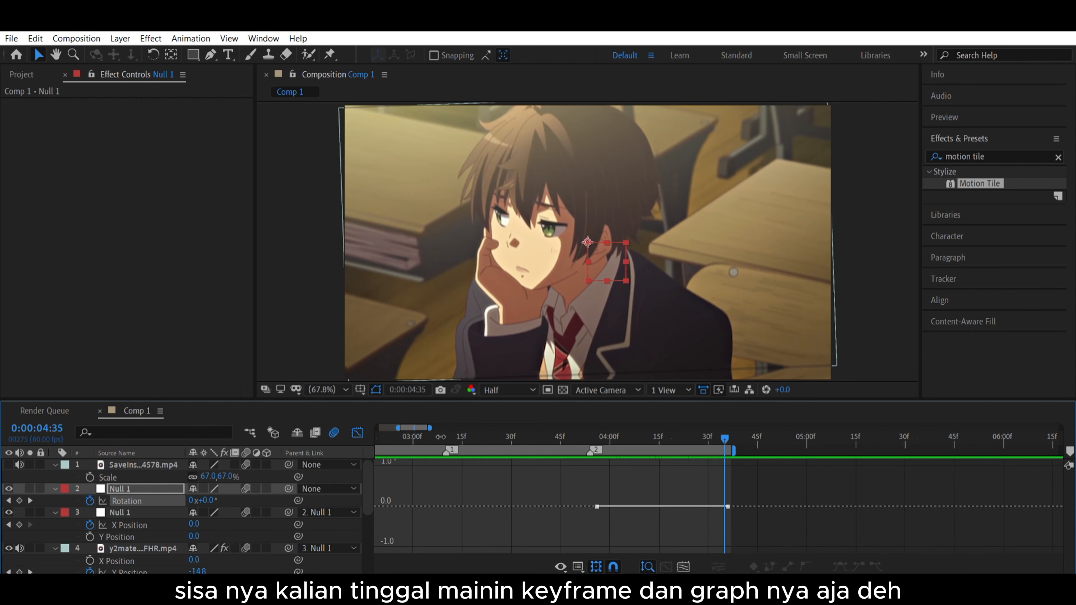
left_click(357, 429)
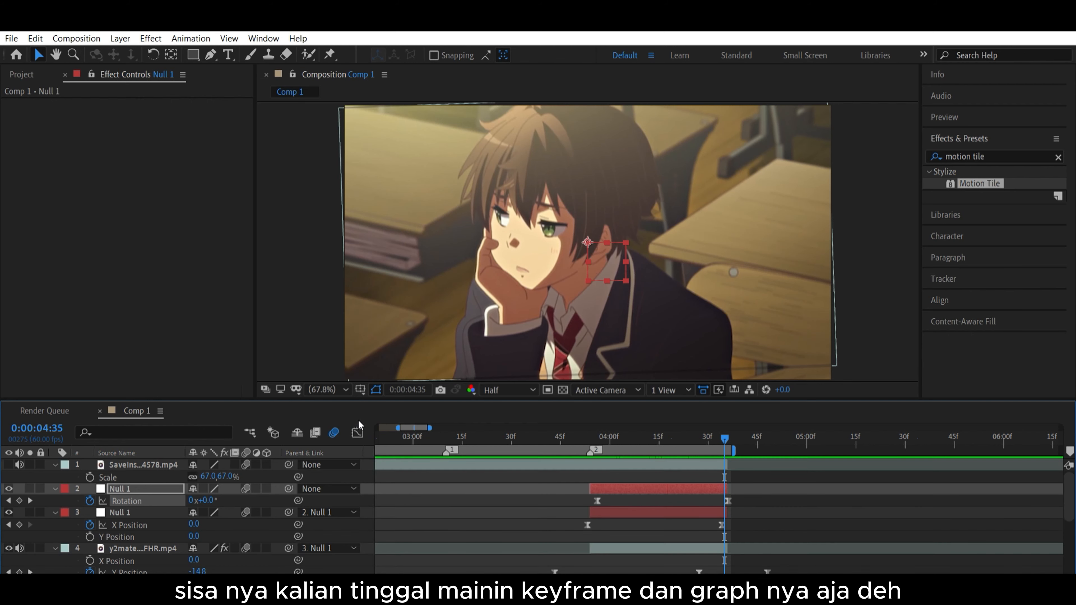
left_click(30, 501)
left_click(211, 500)
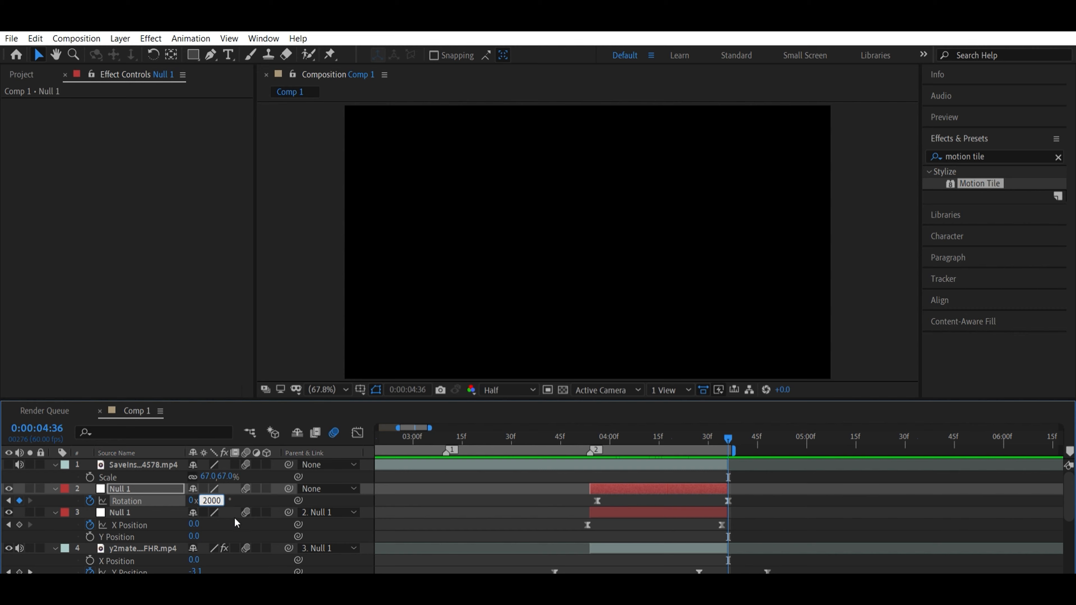
type("2000")
left_click(557, 490)
left_click_drag(560, 492, 759, 502)
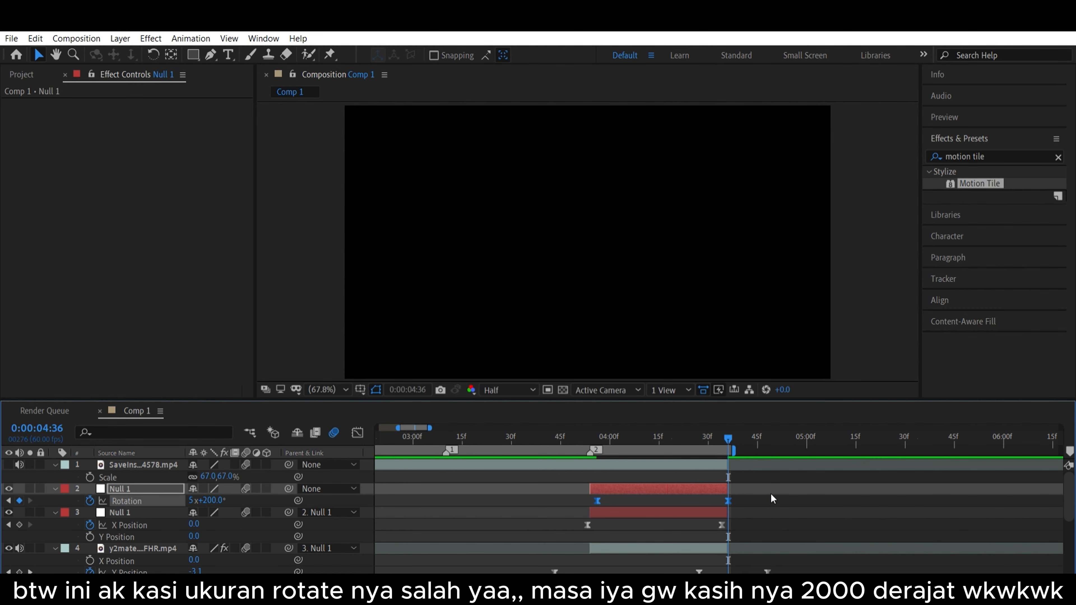
Reshape the layer 2 null's Rotation curve into a long, flat start with a steep final rise, and return to the keyframes at 0:00:04:36.
left_click(358, 432)
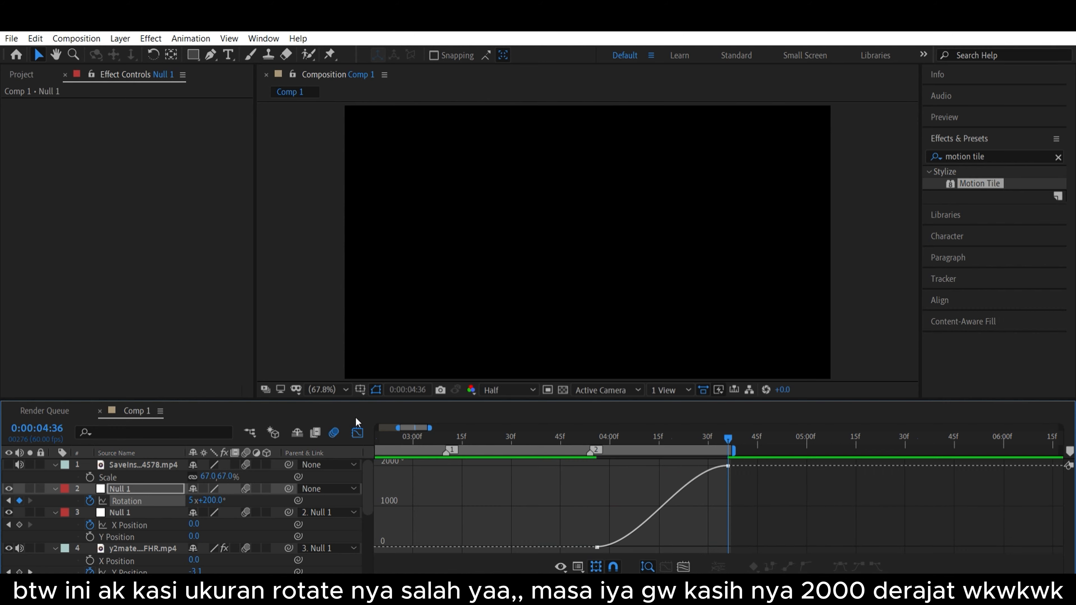
left_click_drag(566, 486, 662, 527)
left_click_drag(576, 514, 682, 550)
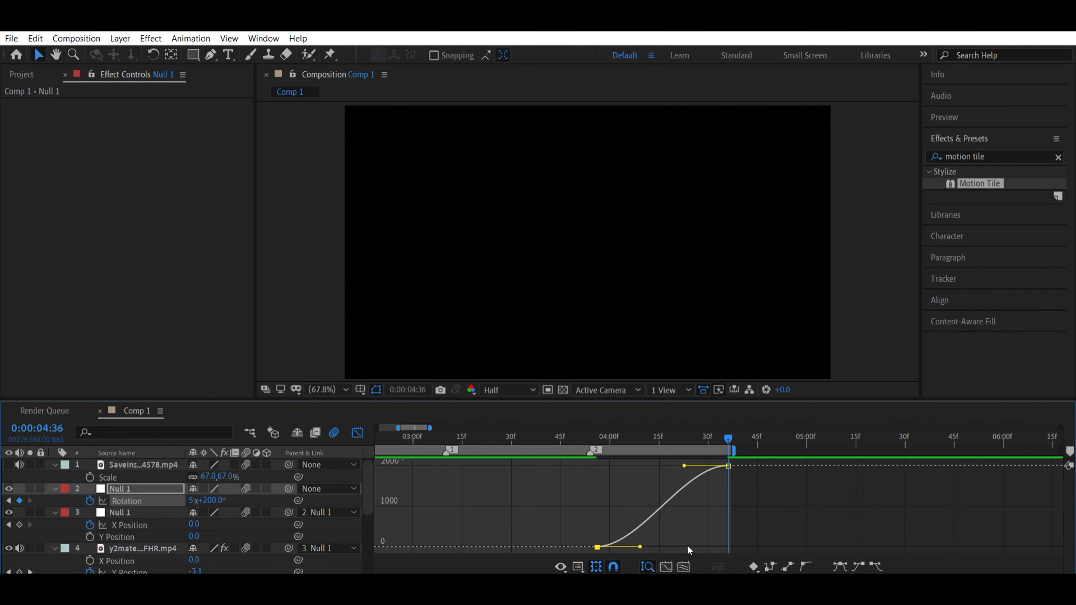
left_click_drag(700, 431, 702, 420)
left_click_drag(684, 466, 725, 546)
left_click_drag(640, 546, 734, 535)
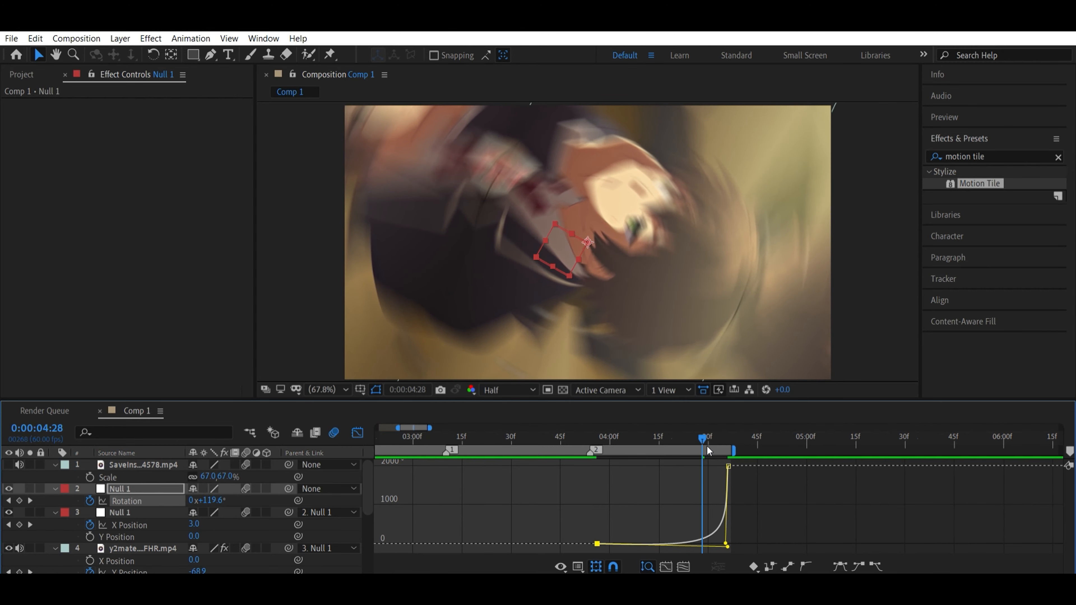
left_click_drag(706, 440, 711, 464)
mouse_move(730, 535)
left_mouse_down()
mouse_move(728, 525)
mouse_move(726, 541)
left_mouse_up()
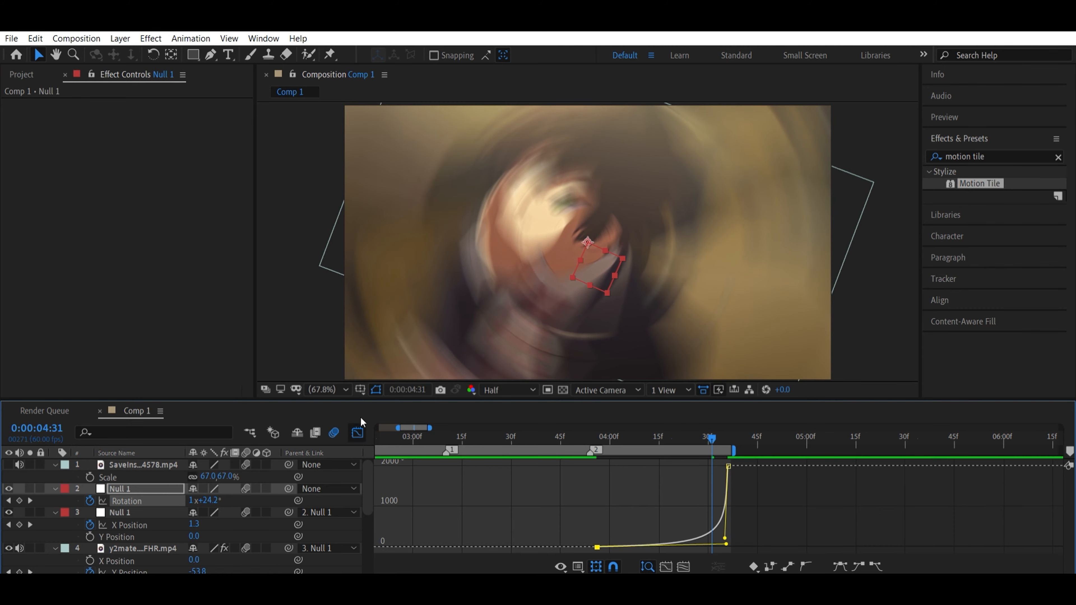
left_click(357, 433)
mouse_move(712, 438)
left_mouse_down()
mouse_move(738, 431)
mouse_move(727, 430)
left_mouse_up()
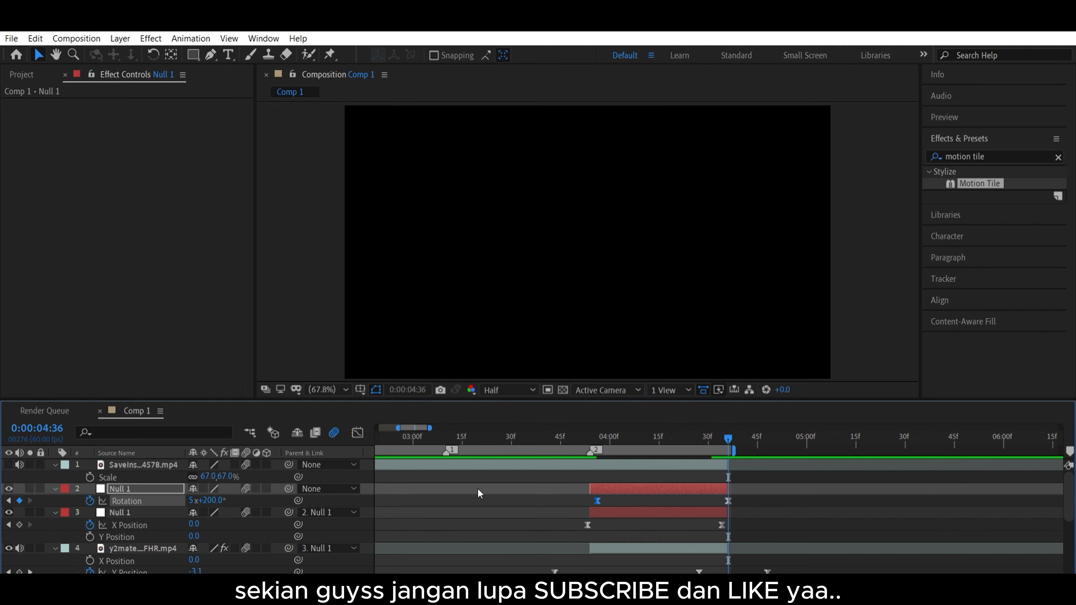